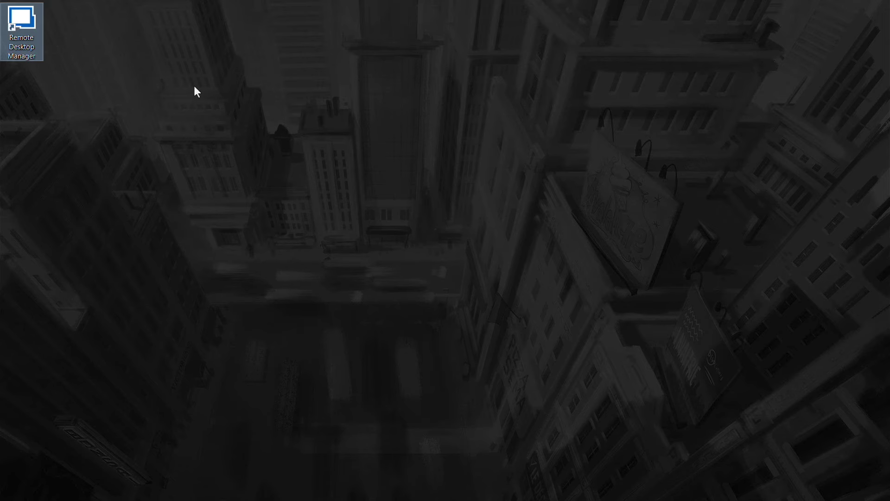
# - Launch Remote Desktop Manager from the desktop shortcut to reach the Windjammer database login
pyautogui.press('Return')
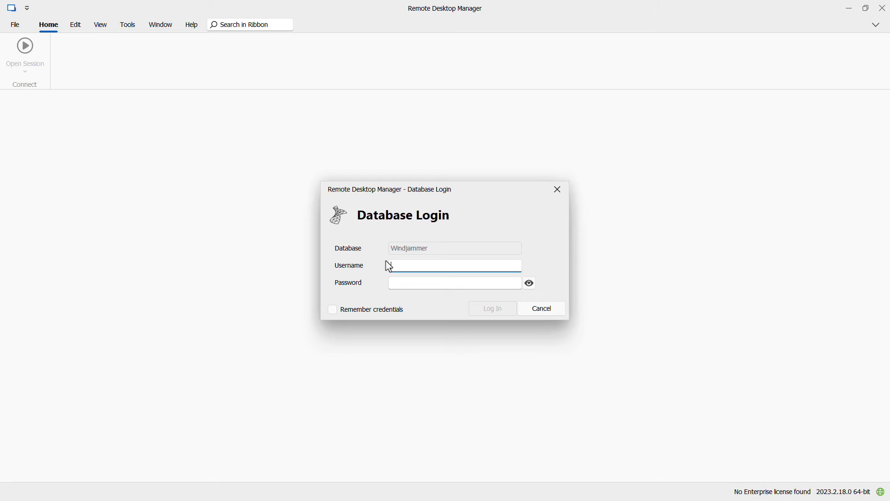
# - Sign in to the Windjammer database with the account username and password
pyautogui.write('Maurice')
pyautogui.press('Tab')
pyautogui.write('••••••••••')
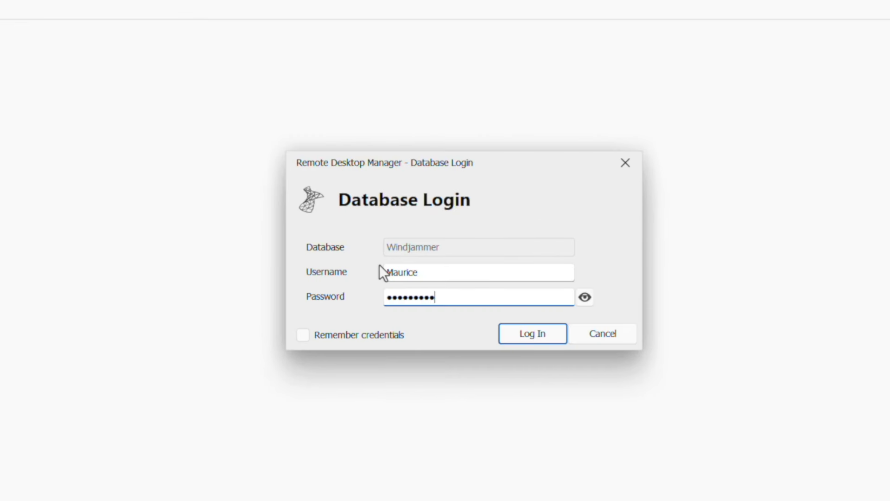
pyautogui.press('Return')
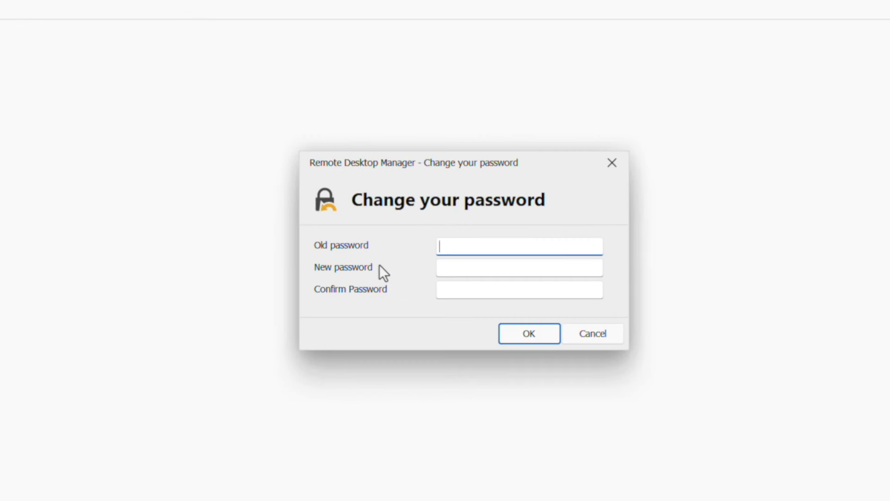
# - Replace the old account password with a new confirmed one, then paste the security passphrase
pyautogui.write('••••••••••')
pyautogui.press('Tab')
pyautogui.write('••••••')
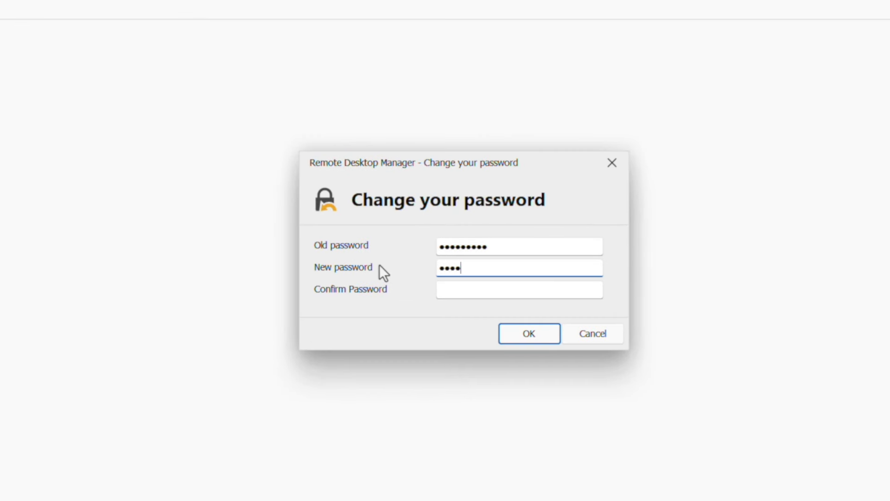
pyautogui.press('Tab')
pyautogui.write('••••••')
pyautogui.click(519, 335)
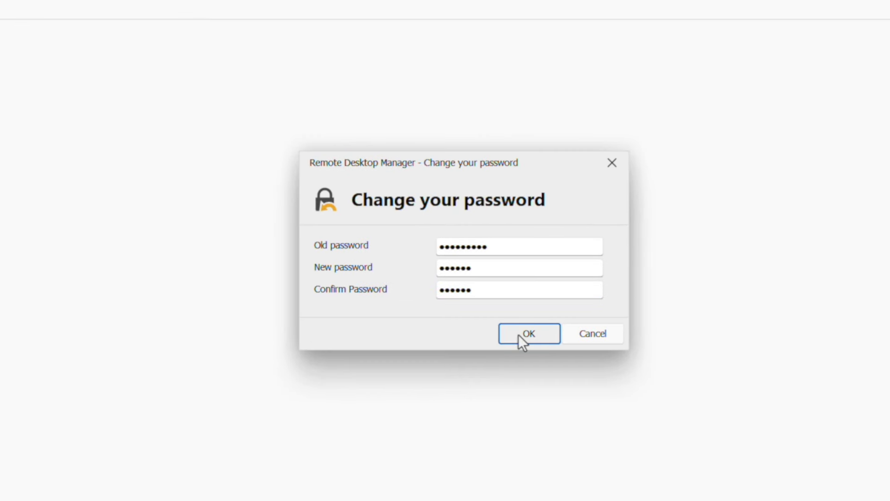
pyautogui.click(534, 308)
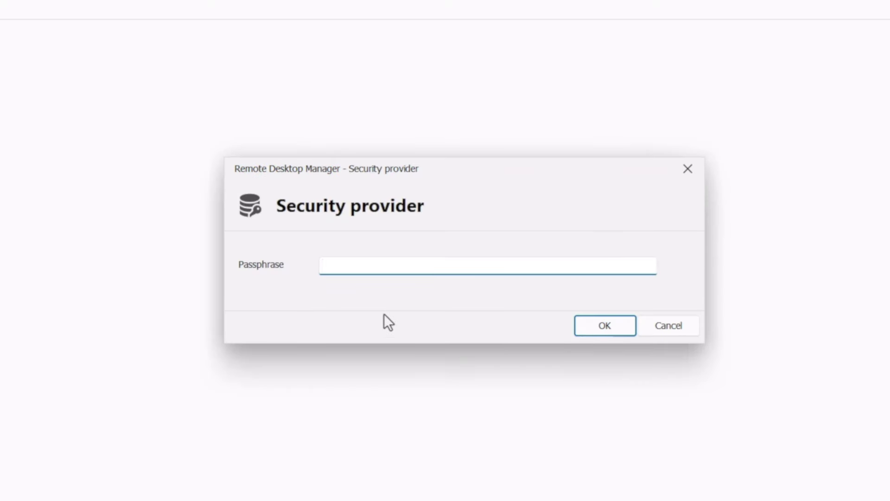
pyautogui.click(345, 268)
pyautogui.hotkey('ctrl', 'v')
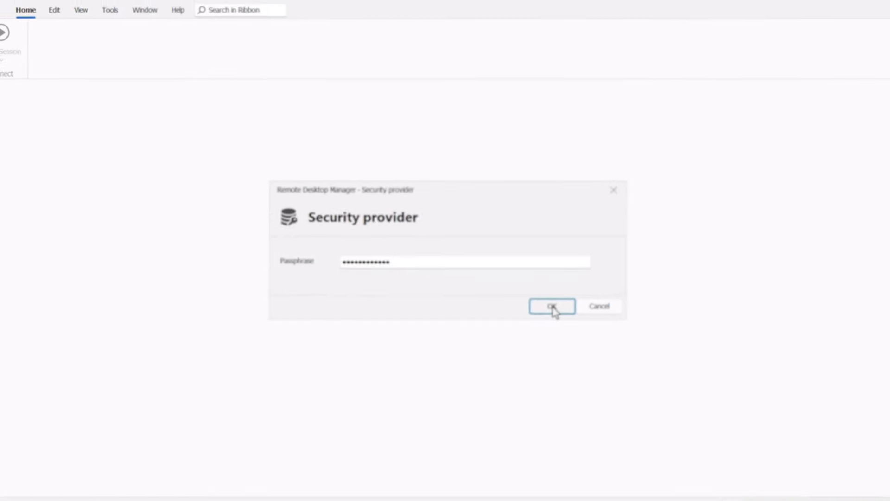
# - Confirm the passphrase, switch the data source to Windjammer IT and view its Dashboard
pyautogui.click(553, 306)
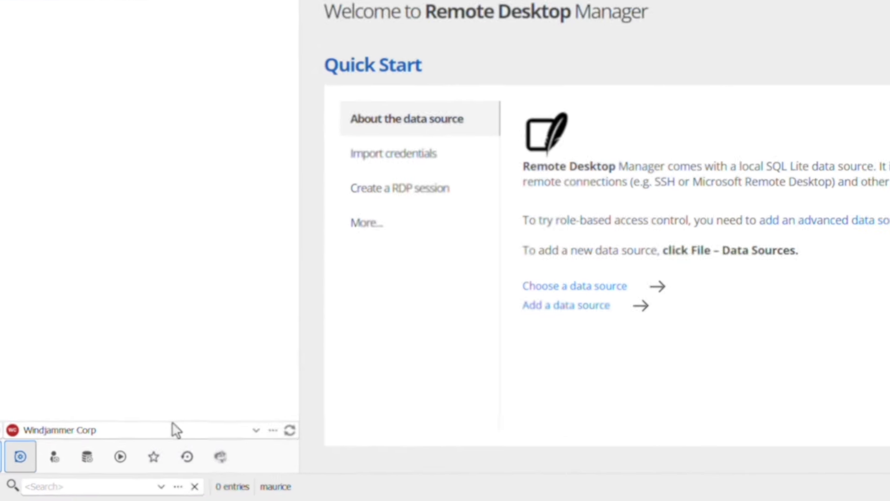
pyautogui.click(178, 424)
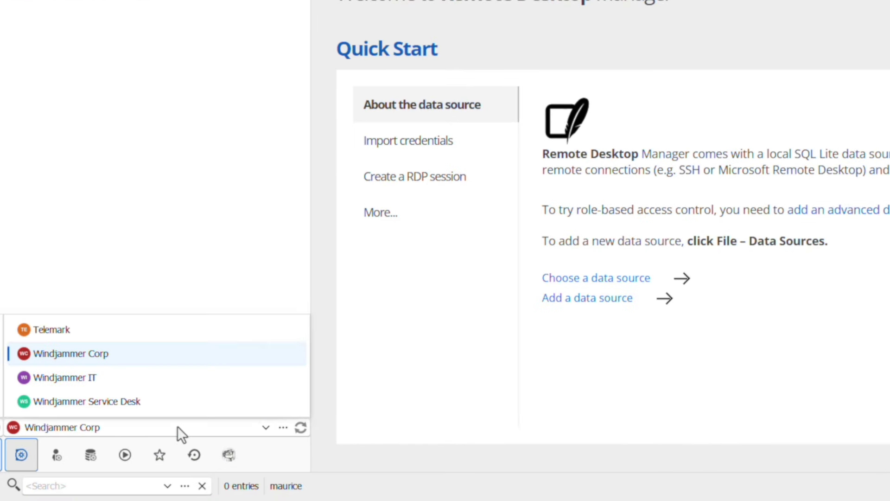
pyautogui.click(105, 382)
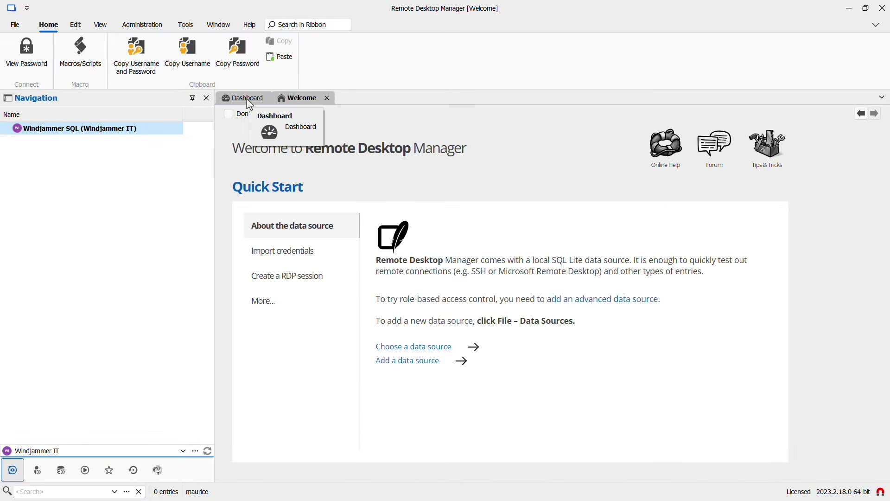
pyautogui.click(248, 96)
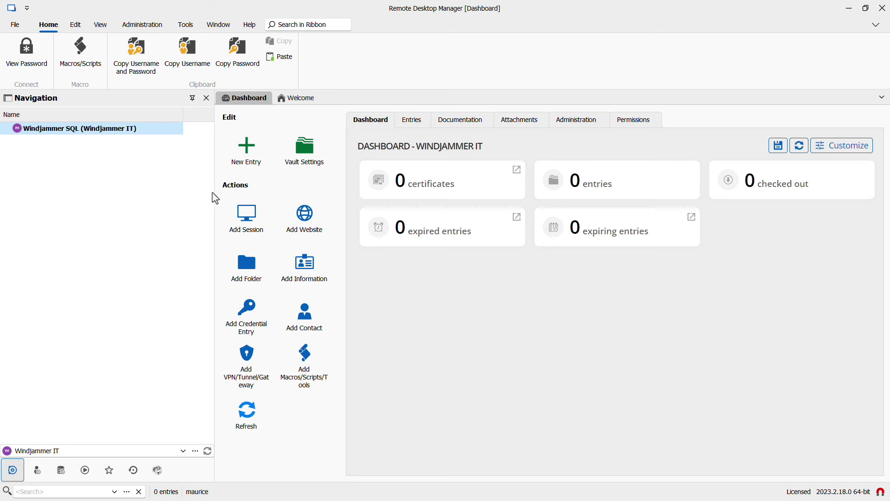
# - Start a new vault entry of type SSH Shell
pyautogui.click(251, 162)
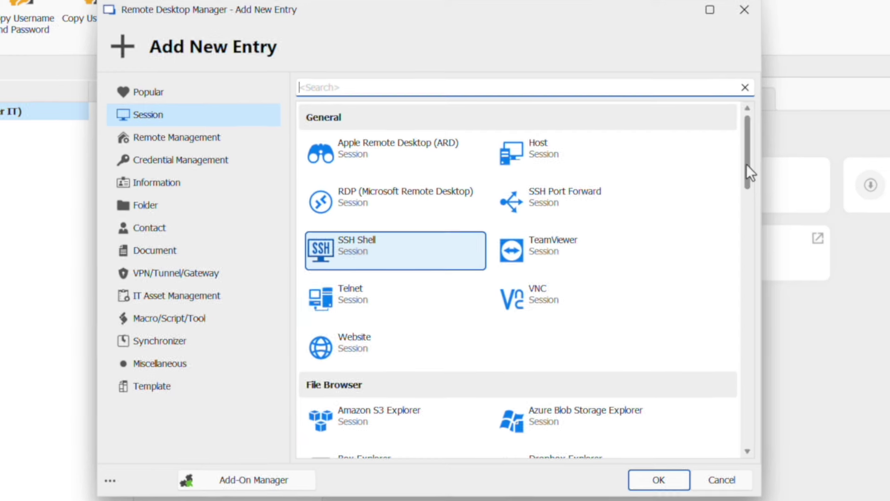
pyautogui.moveTo(724, 164); pyautogui.dragTo(731, 398)
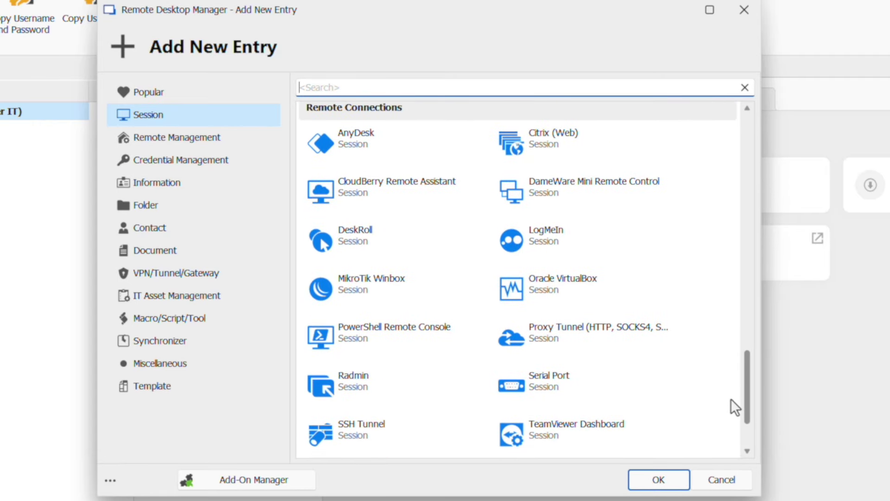
pyautogui.moveTo(731, 399); pyautogui.dragTo(736, 143)
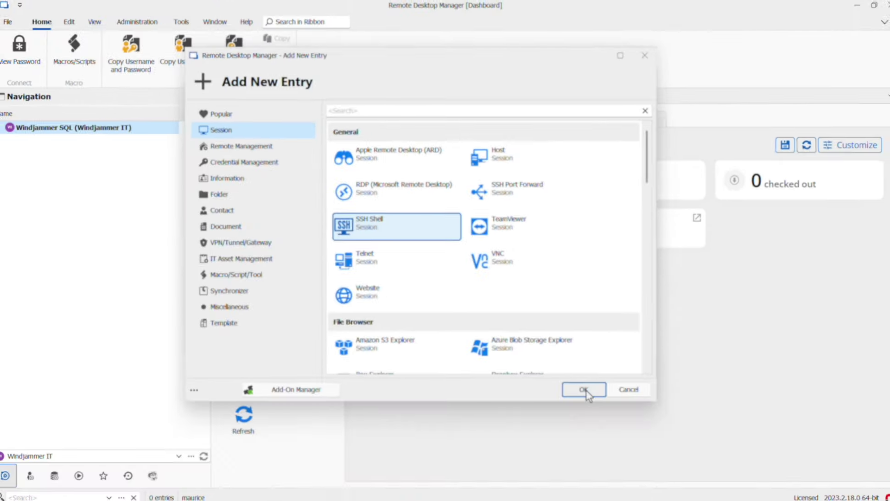
pyautogui.click(585, 390)
# - Save it as Windjammer SSH for host 192.168.7.191 with login username and password, then connect
pyautogui.write('Windjammer SSH')
pyautogui.click(496, 224)
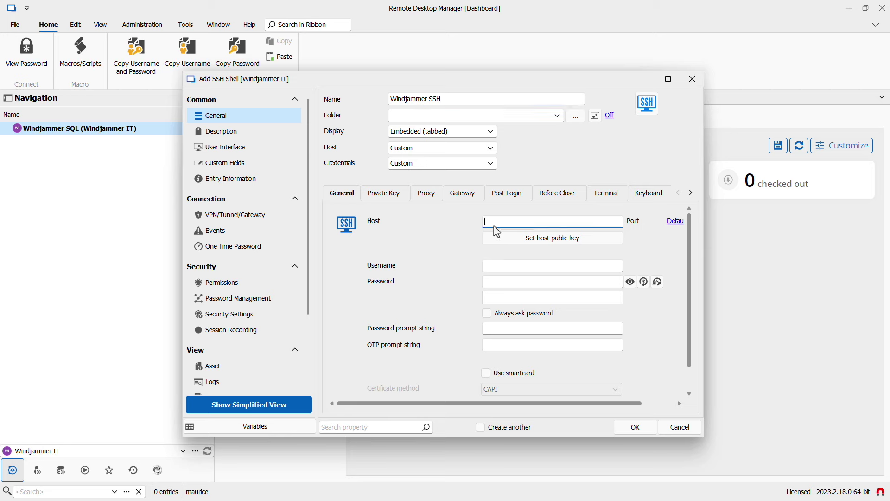
pyautogui.write('192.168.7.191')
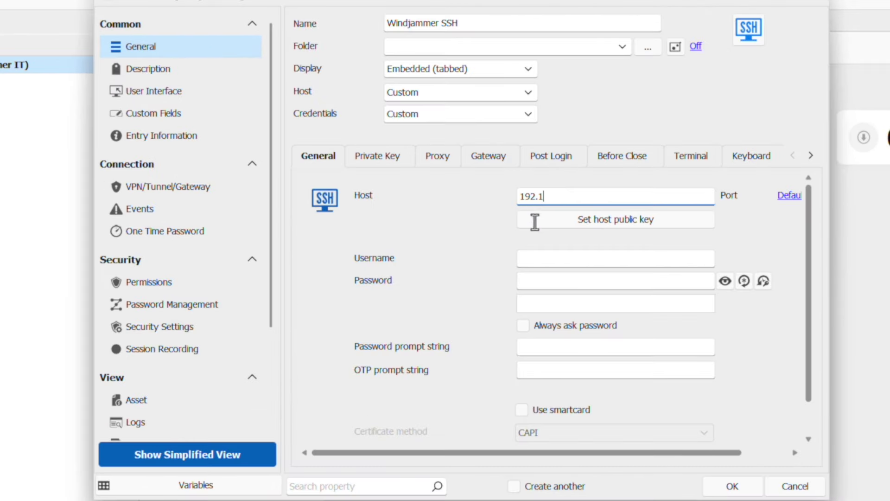
pyautogui.click(498, 264)
pyautogui.write('david')
pyautogui.press('Tab')
pyautogui.write('******')
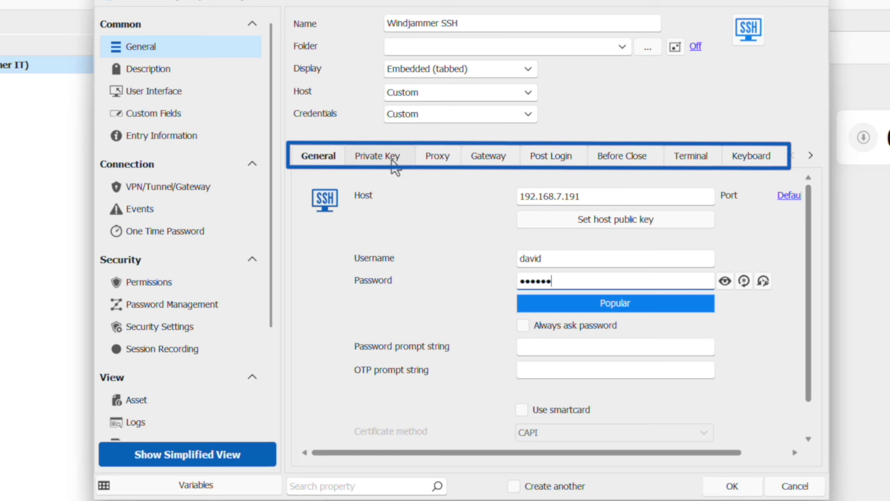
pyautogui.click(732, 486)
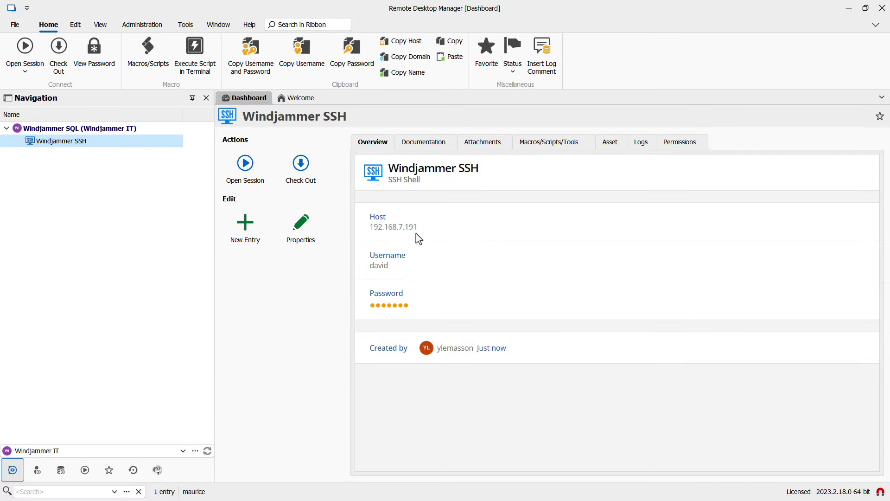
pyautogui.click(246, 167)
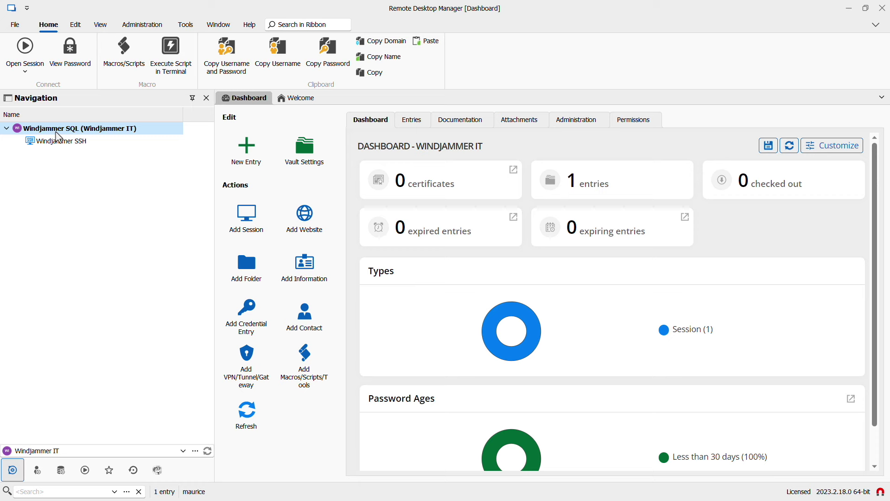
# - Run an Import with Network Scan over 192.168.7.100–130, then stop the scan
pyautogui.rightClick(56, 132)
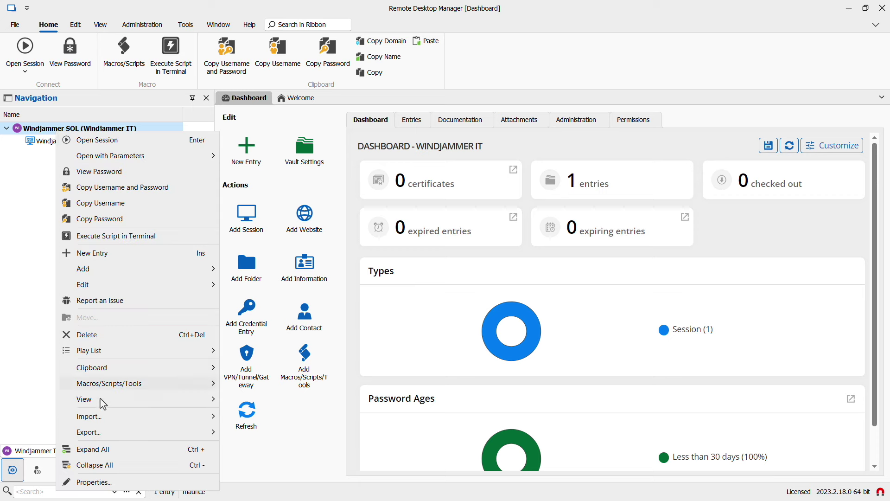
pyautogui.moveTo(100, 417)
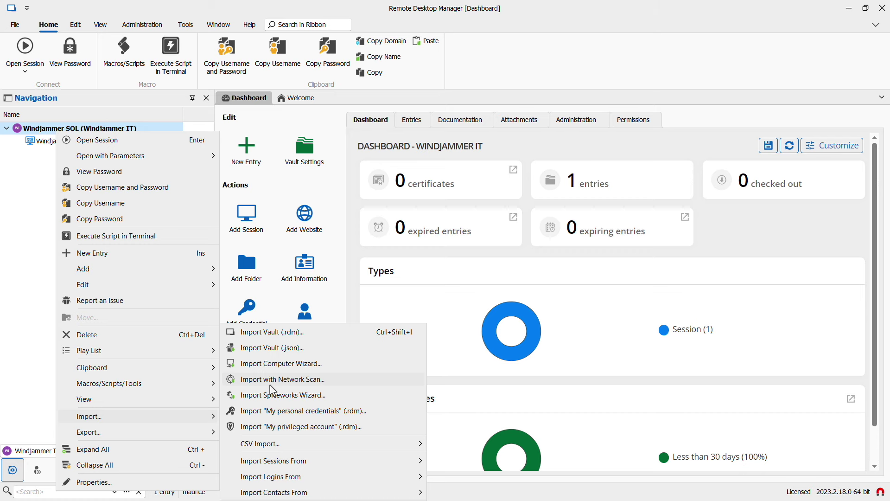
pyautogui.click(271, 381)
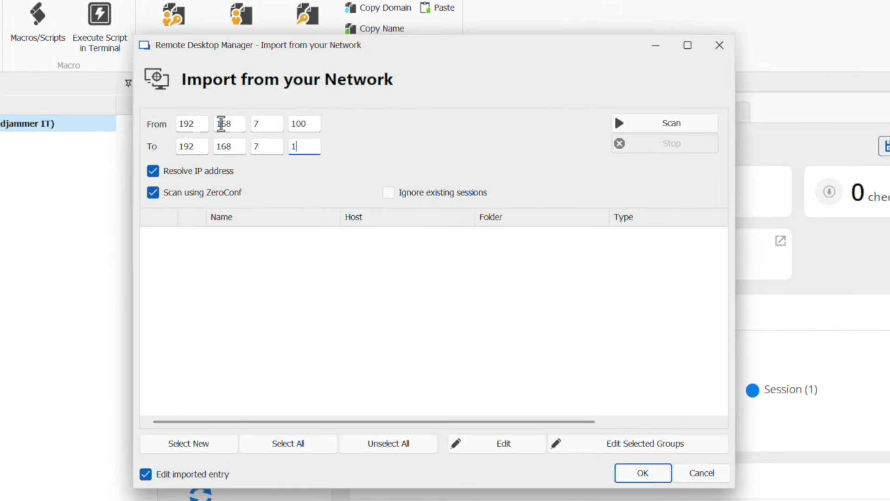
pyautogui.write('30')
pyautogui.click(671, 124)
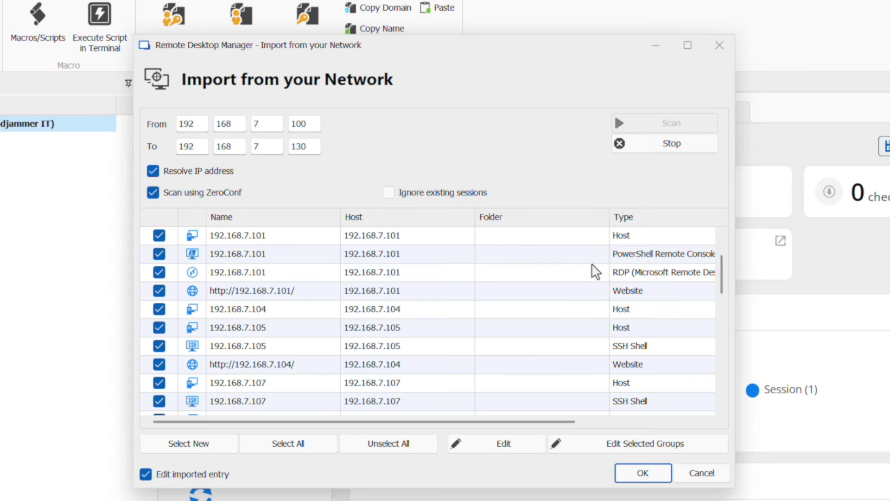
pyautogui.click(631, 144)
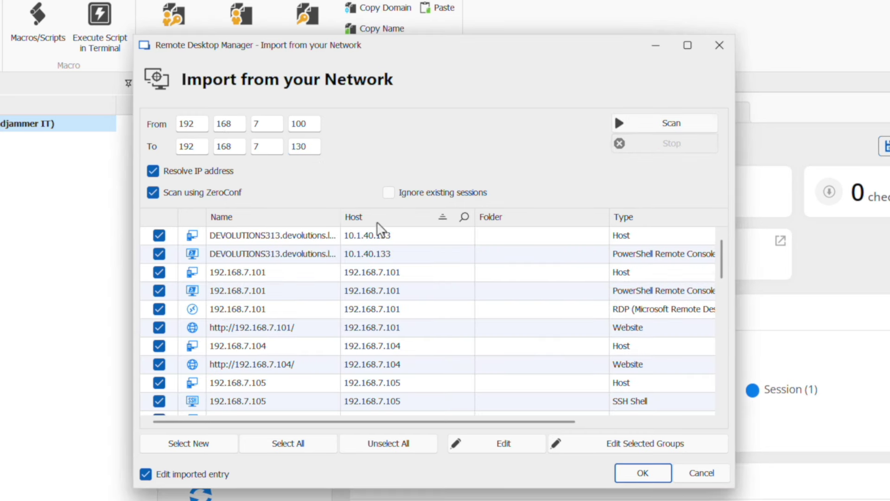
# - Unselect all found hosts, then tick only 192.168.7.105, .110 and .111
pyautogui.scroll(-2, 377, 229)
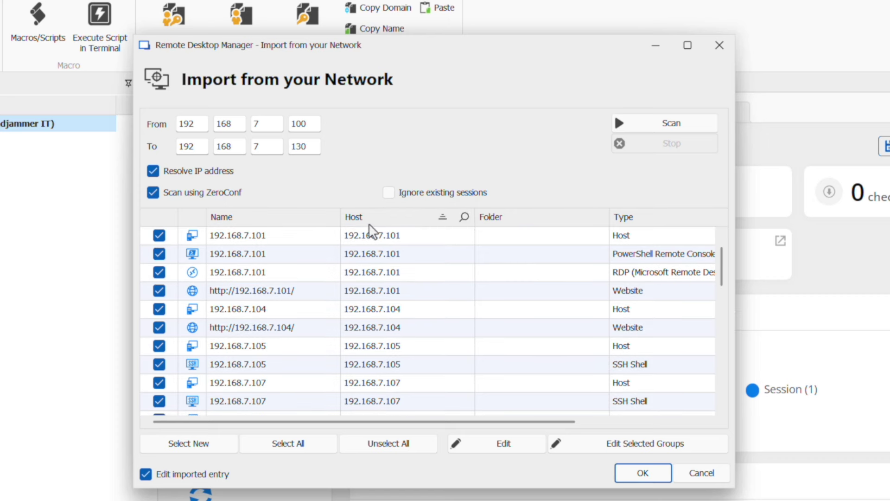
pyautogui.click(381, 444)
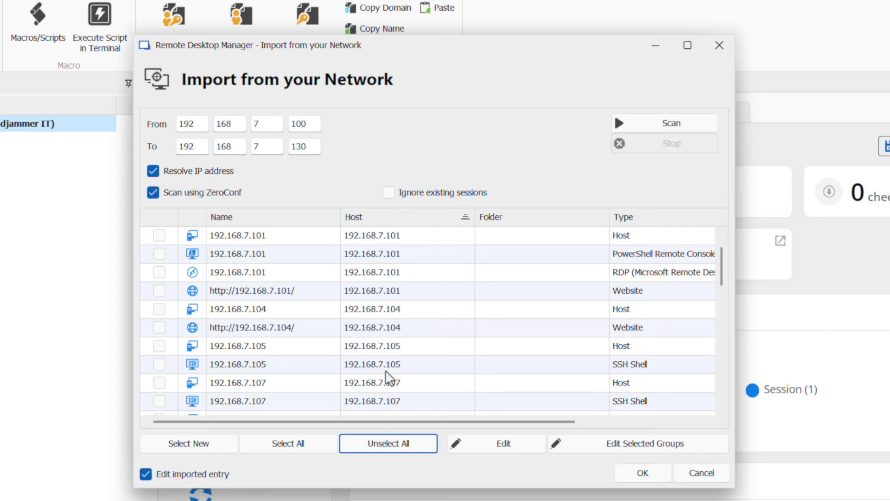
pyautogui.click(159, 364)
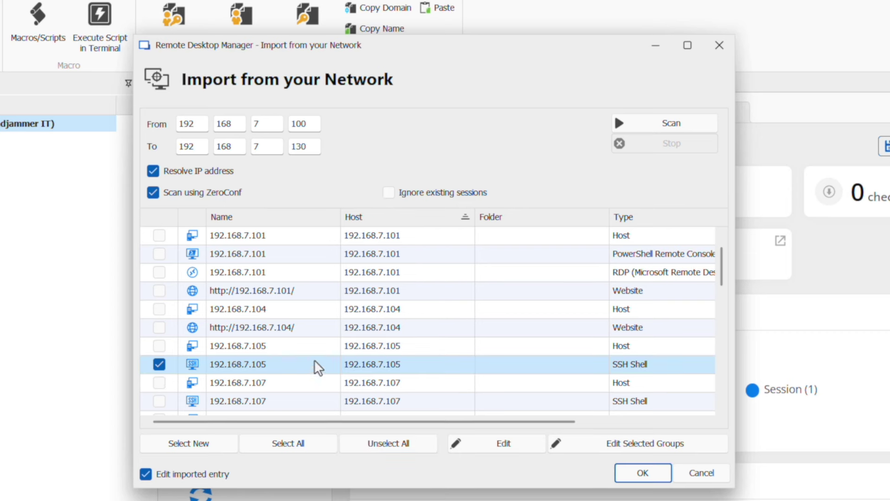
pyautogui.scroll(-3, 319, 368)
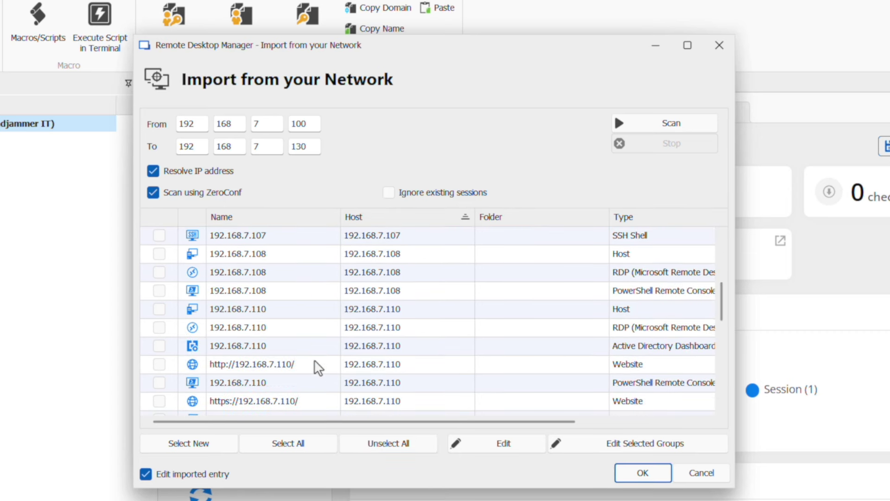
pyautogui.click(159, 327)
pyautogui.scroll(-1, 160, 333)
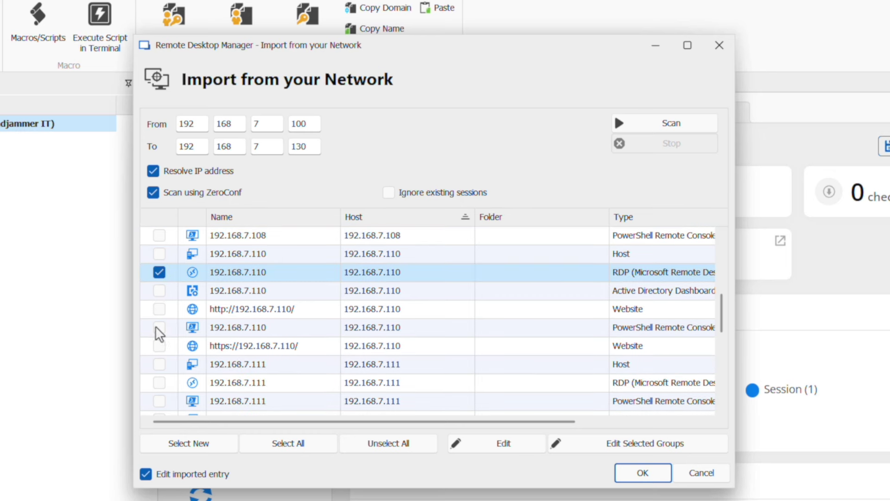
pyautogui.click(159, 384)
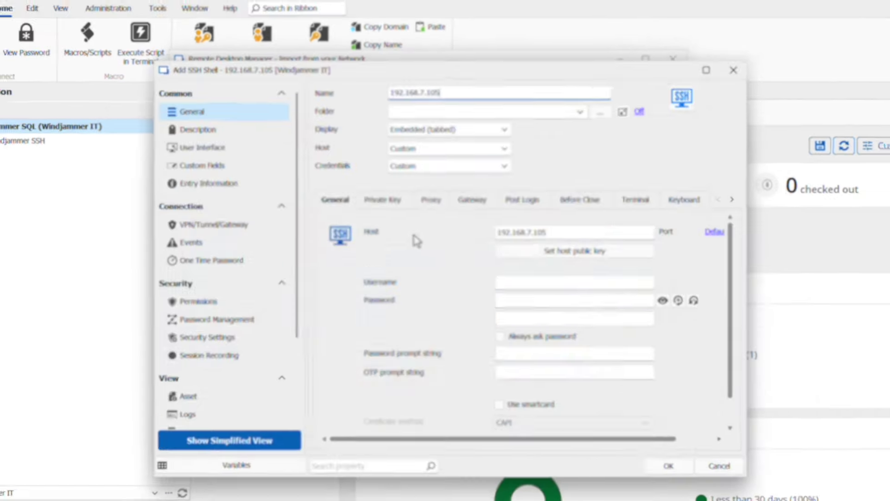
# - Save the imported hosts as Ubuntu SSH, Telemark DC1 and Telemark SQL
pyautogui.write('Ubuntu SSH')
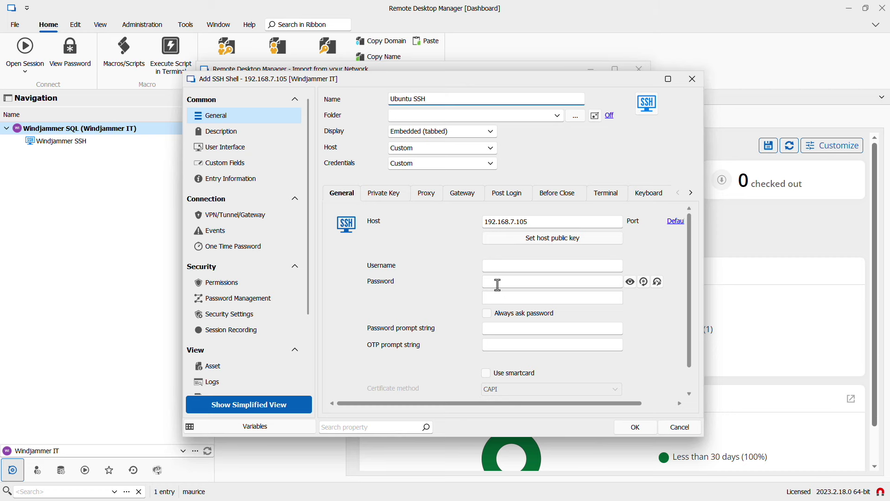
pyautogui.click(634, 427)
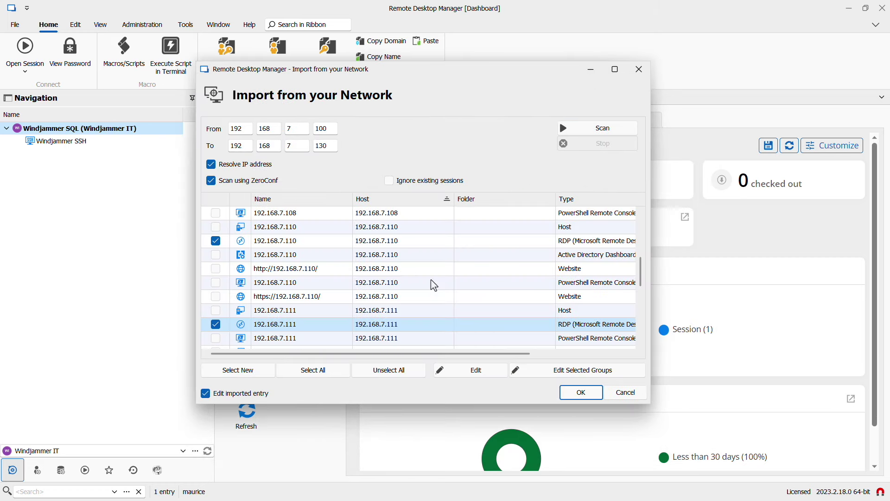
pyautogui.write('Telemark DC1')
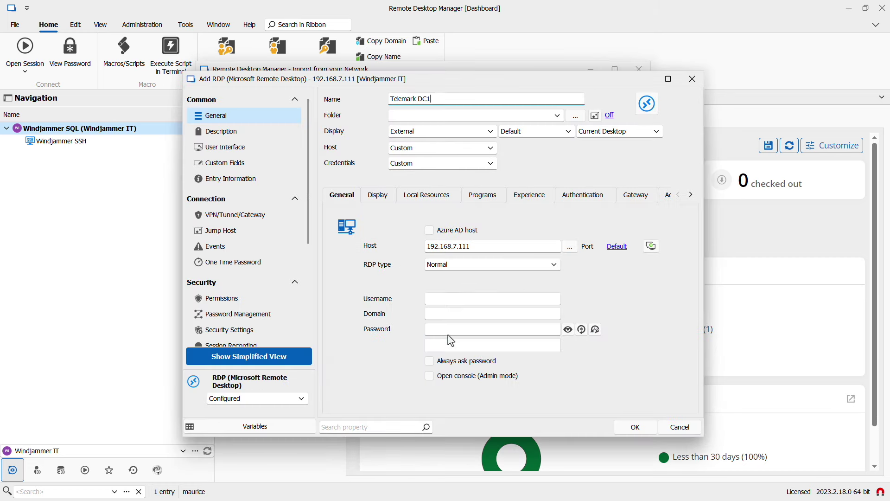
pyautogui.click(647, 427)
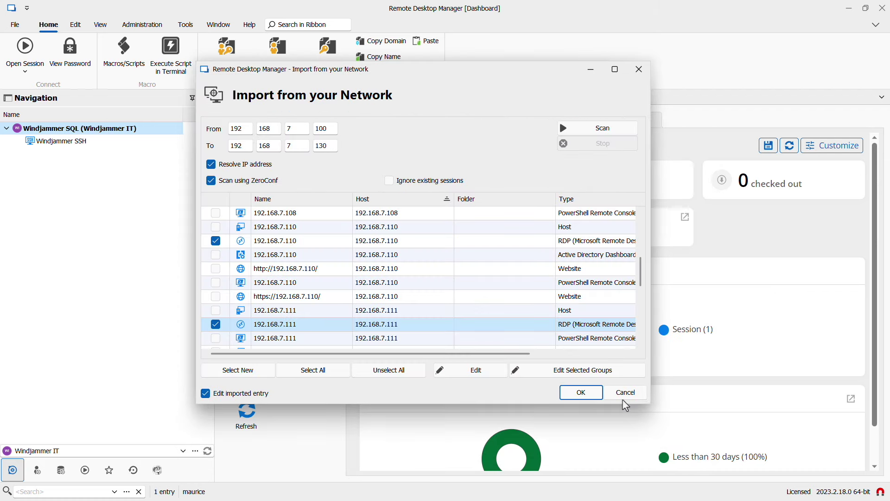
pyautogui.write('Telemark SQL')
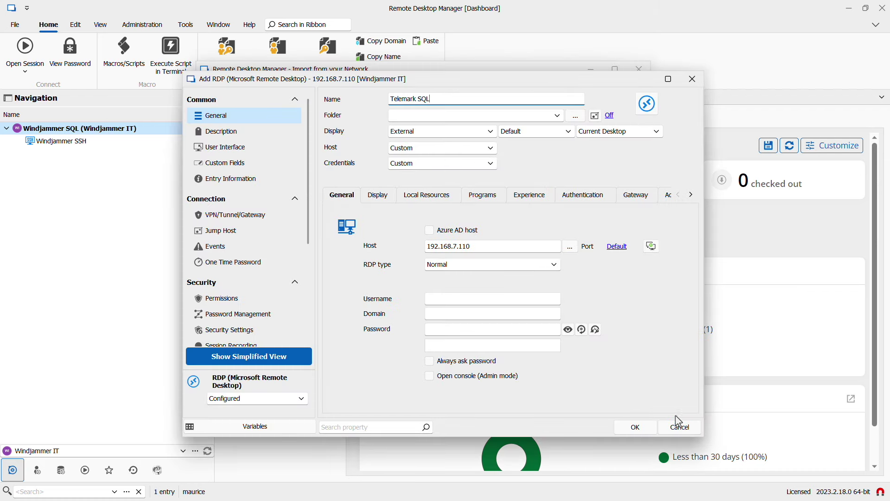
pyautogui.click(642, 430)
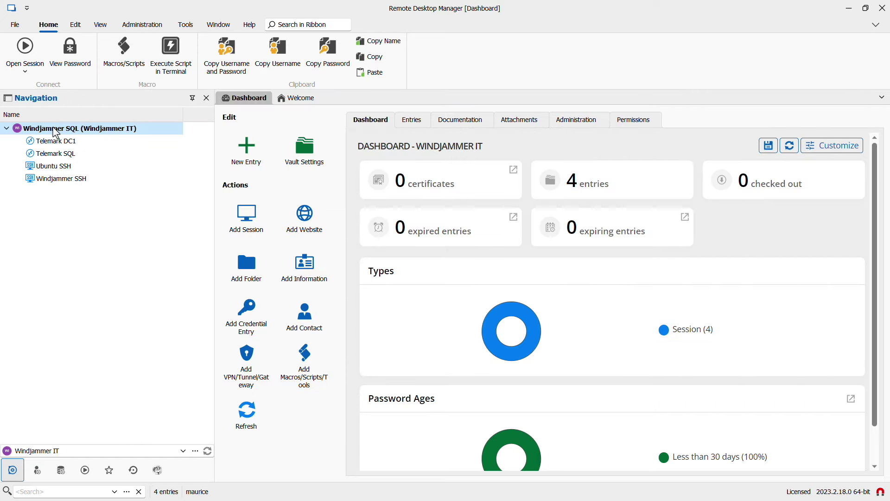
# - Import sessions from the Remote Desktop Connection Manager file RDCMan.rdg, keeping all four checked items
pyautogui.rightClick(55, 131)
pyautogui.moveTo(185, 400)
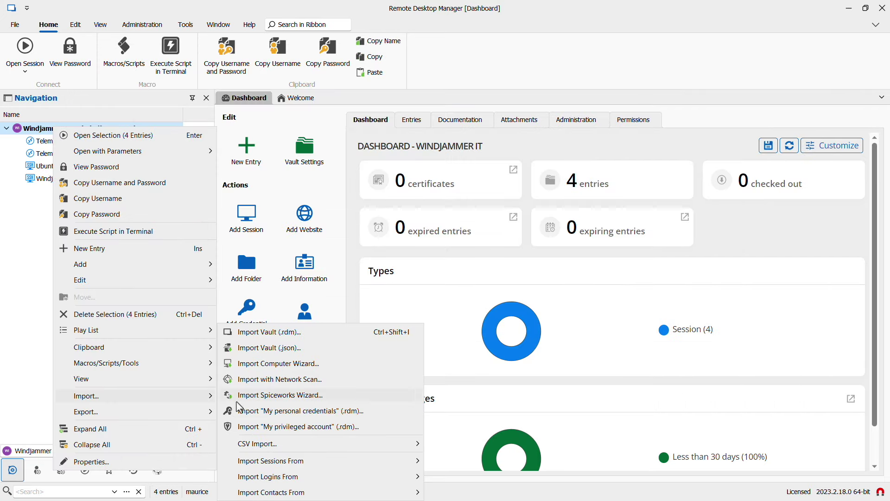
pyautogui.moveTo(304, 466)
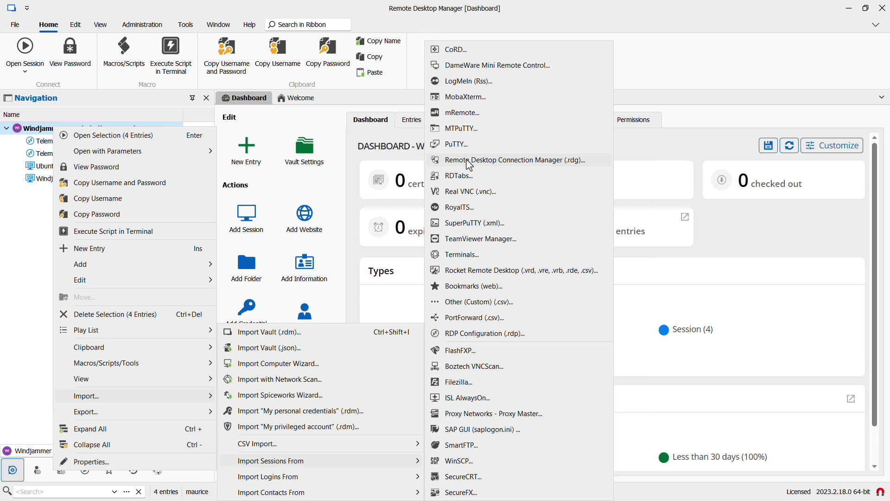
pyautogui.click(470, 165)
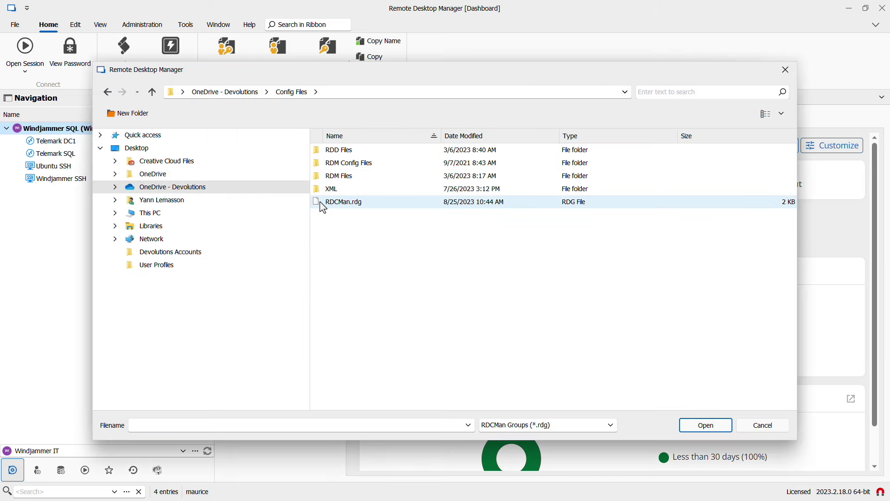
pyautogui.click(328, 203)
pyautogui.click(701, 425)
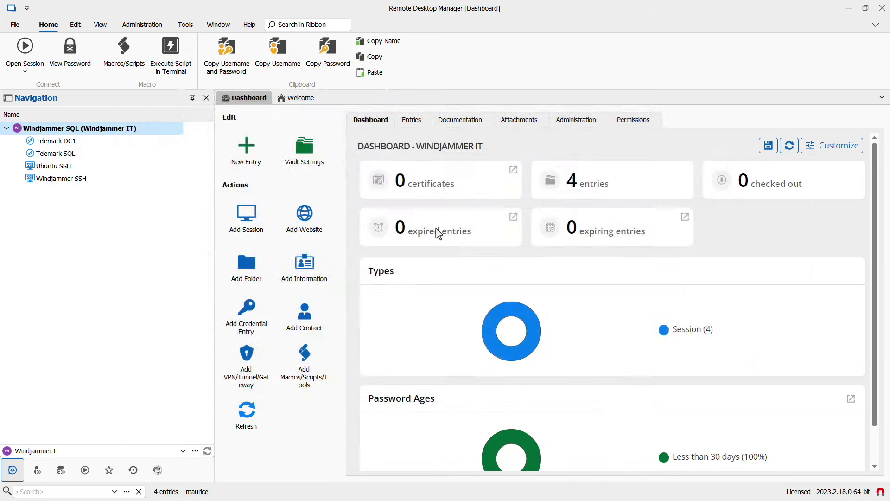
pyautogui.click(181, 207)
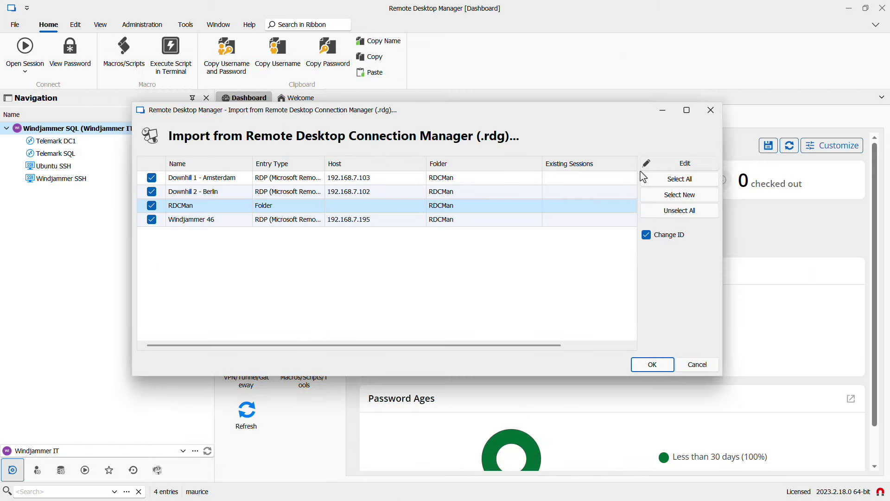
pyautogui.click(653, 366)
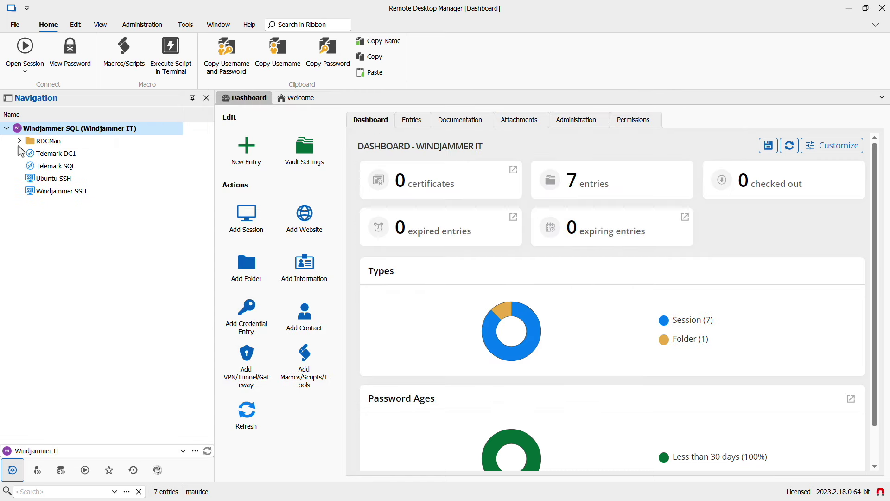
# - Expand the RDCMan folder to show Downhill 1 - Amsterdam, Downhill 2 - Berlin and Windjammer 46
pyautogui.click(19, 141)
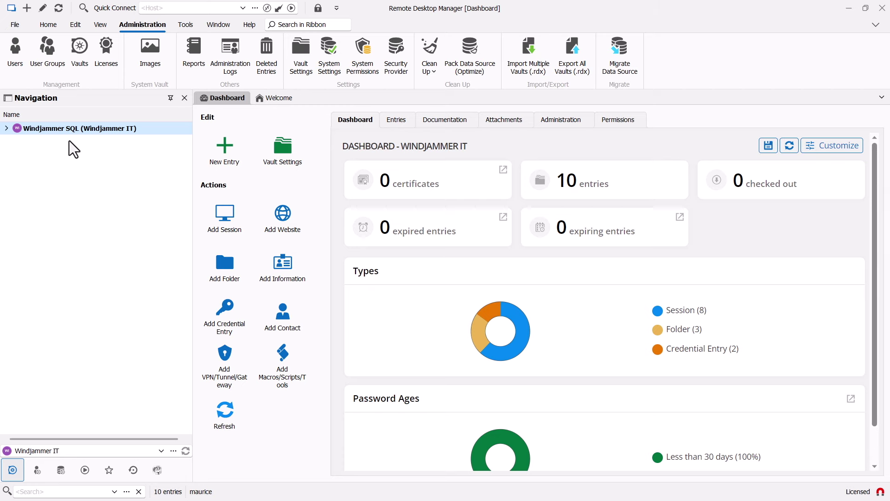
# - In My Account Settings, set My Personal Credentials to Username / Password with the user's login and a password
pyautogui.click(15, 24)
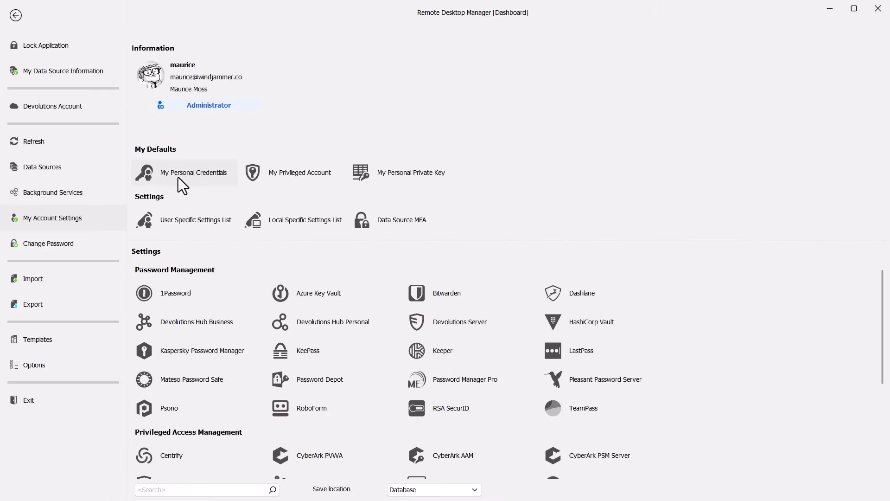
pyautogui.click(178, 177)
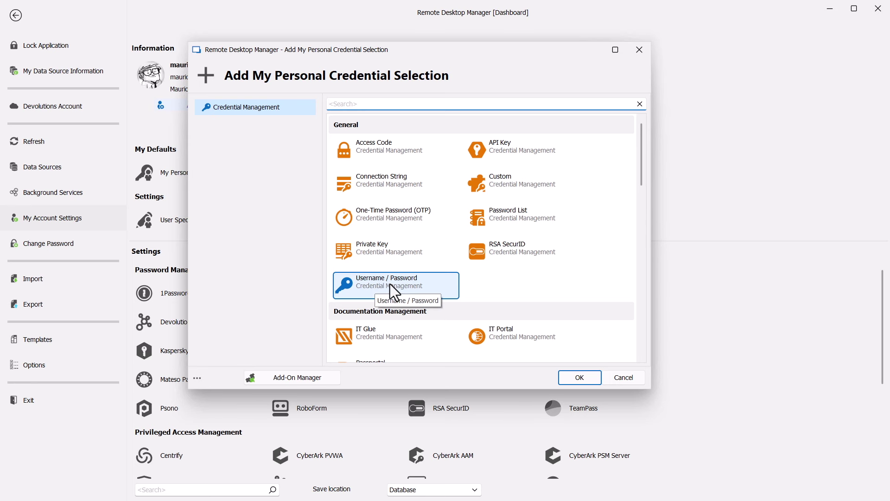
pyautogui.moveTo(641, 166)
pyautogui.mouseDown()
pyautogui.moveTo(644, 238)
pyautogui.moveTo(640, 174)
pyautogui.mouseUp()
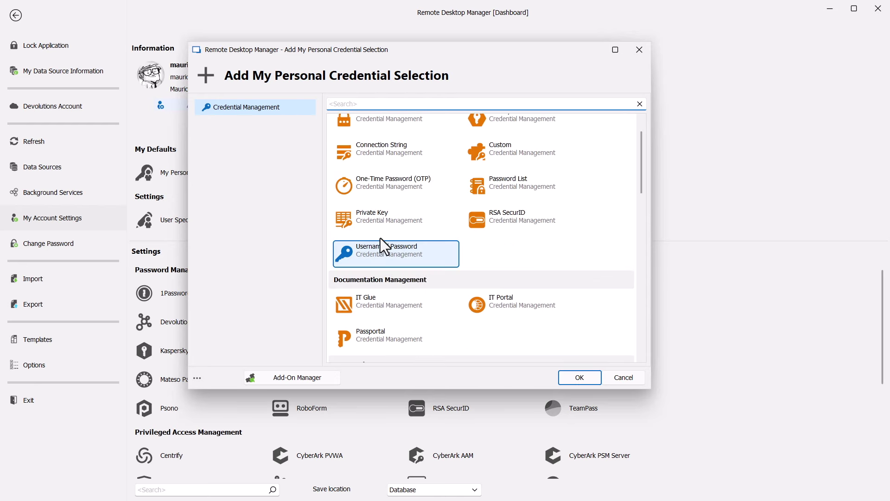
pyautogui.click(577, 379)
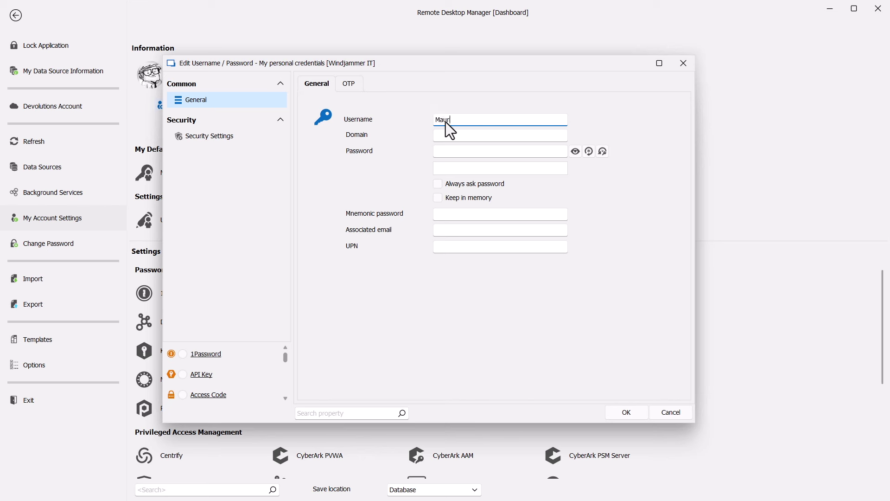
pyautogui.press('Tab')
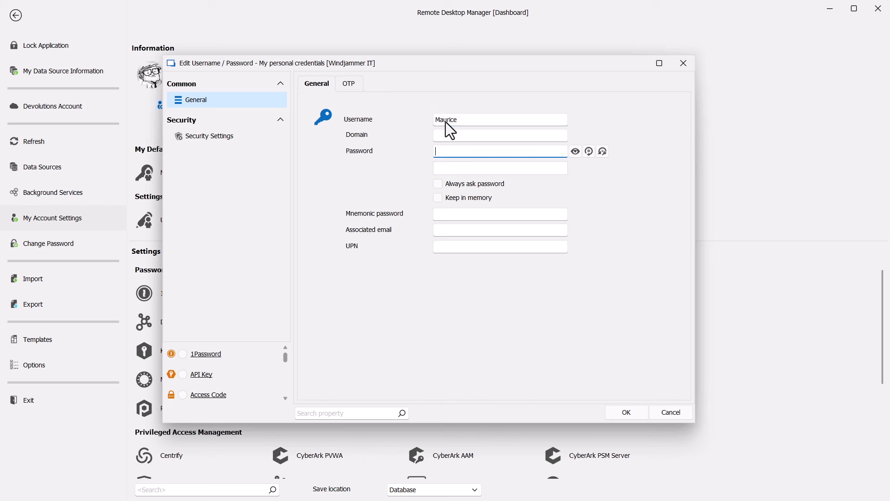
pyautogui.write('••••••')
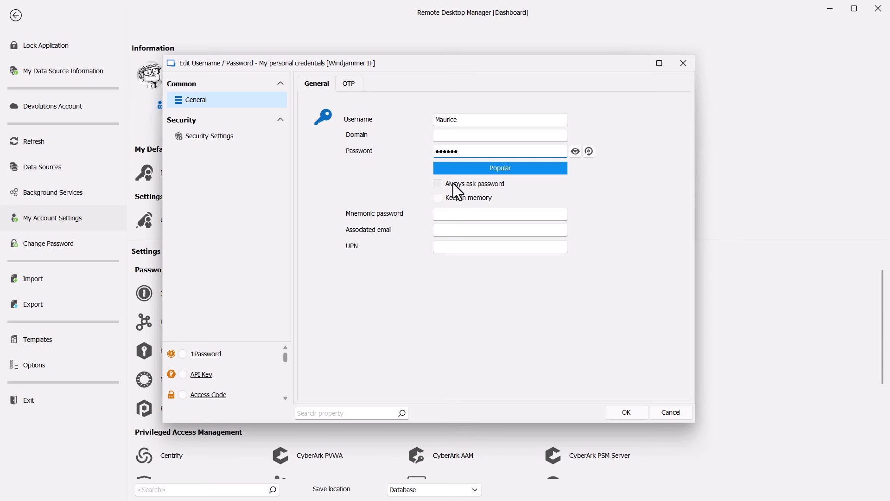
pyautogui.click(626, 413)
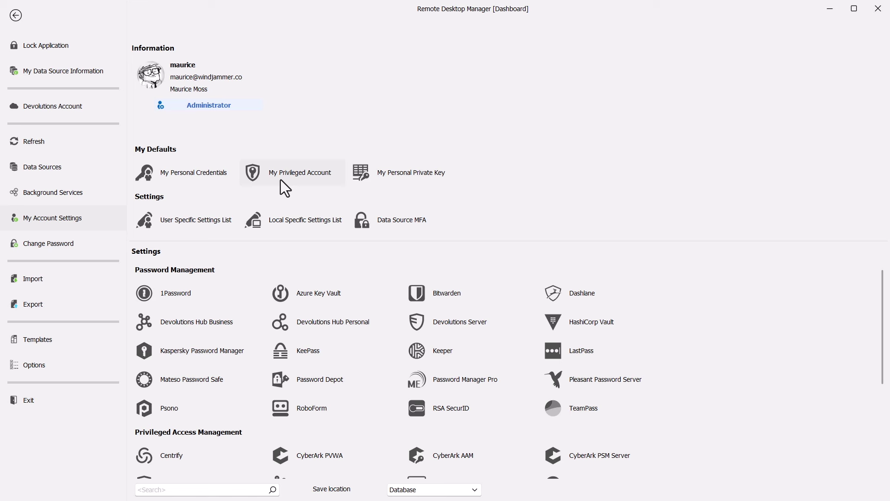
# - Make My Privileged Account a Username / Password credential for Administrator with a pasted strong password
pyautogui.click(279, 177)
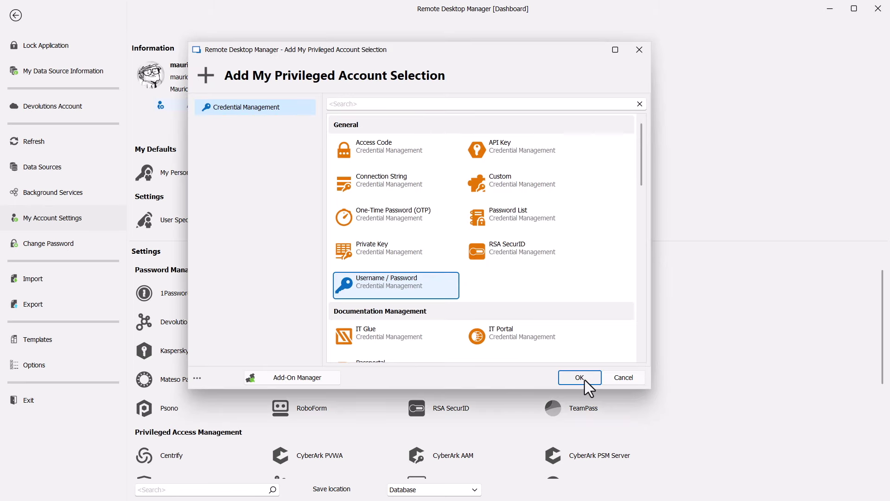
pyautogui.click(580, 377)
pyautogui.write('Administrator')
pyautogui.press('Tab')
pyautogui.hotkey('ctrl', 'v')
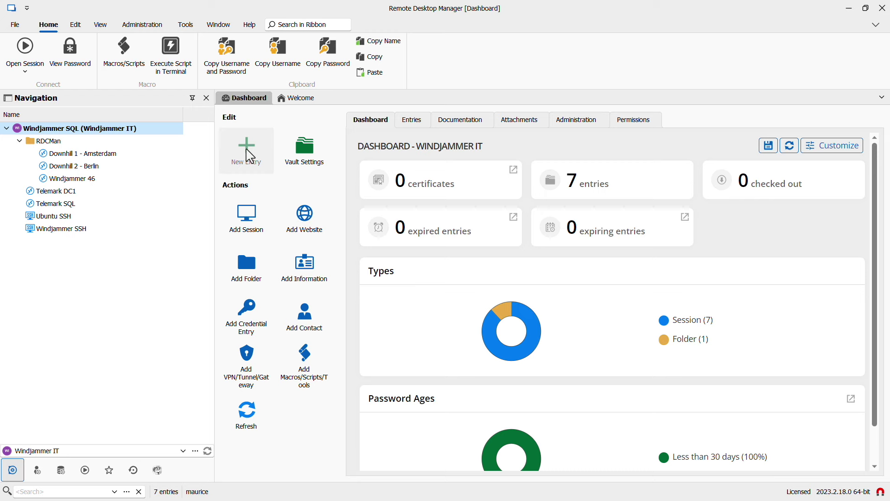
# - Create a 'Windows Admin' username/password credential with its username and password filled in
pyautogui.click(247, 149)
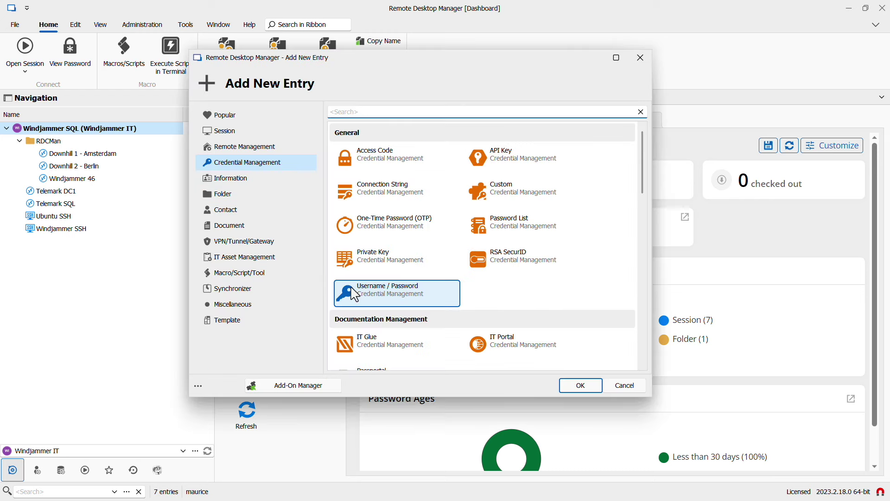
pyautogui.click(576, 390)
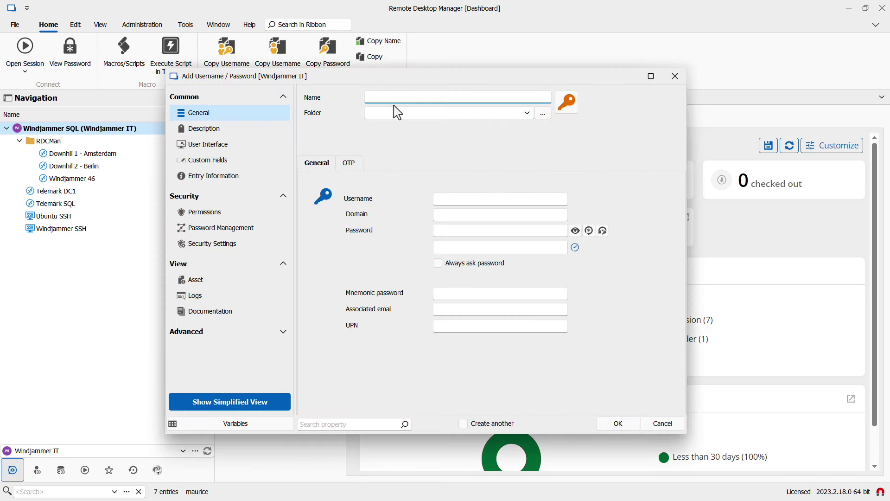
pyautogui.write('Windows Admin')
pyautogui.click(445, 198)
pyautogui.write('david')
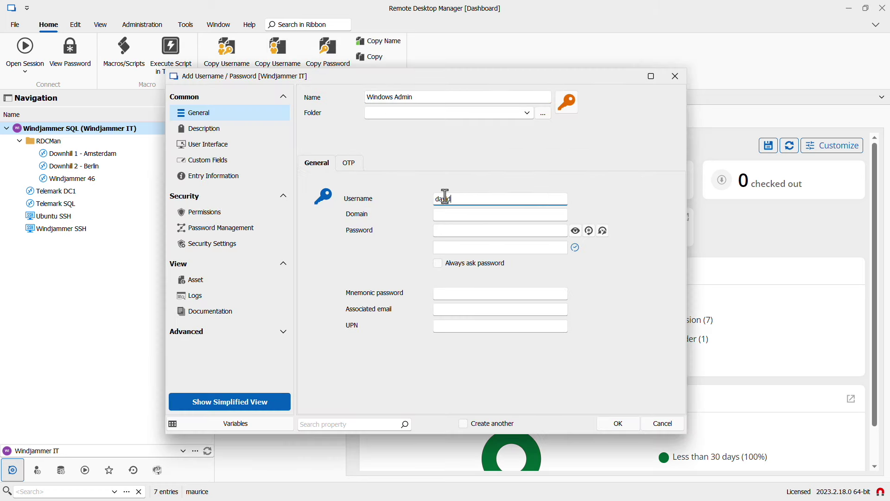
pyautogui.press('Tab')
pyautogui.press('Tab')
pyautogui.write('abc')
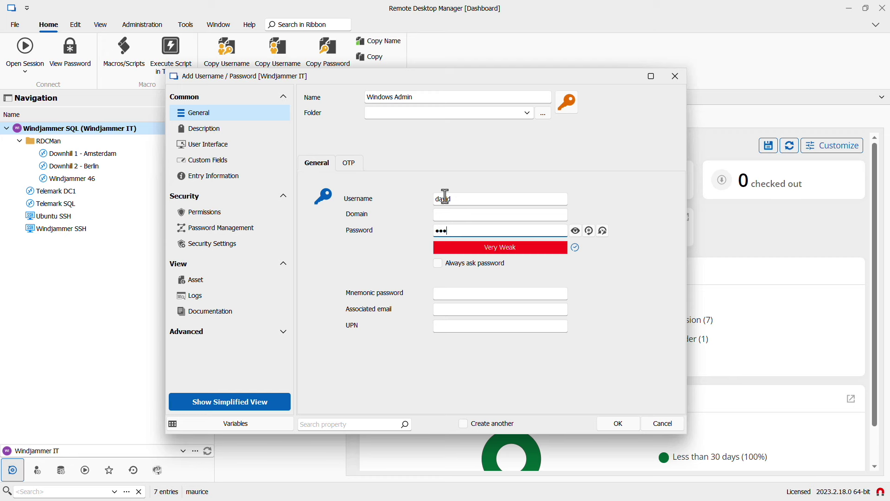
pyautogui.write('123')
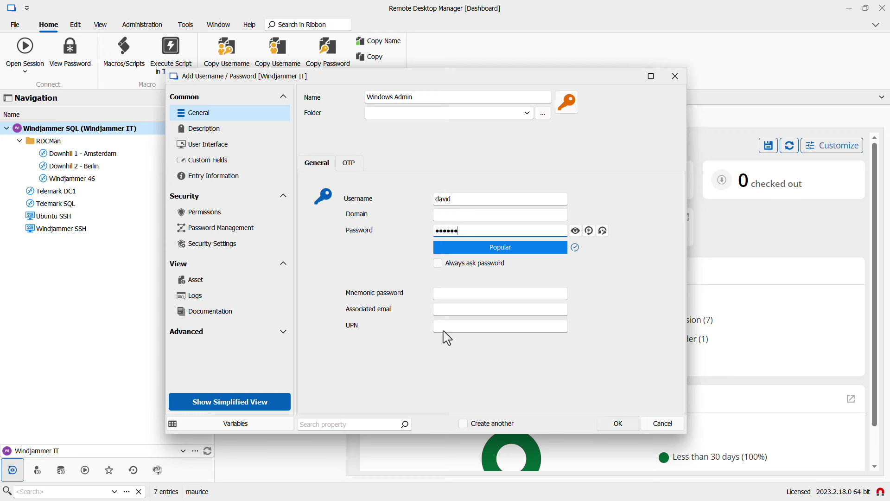
pyautogui.press('Return')
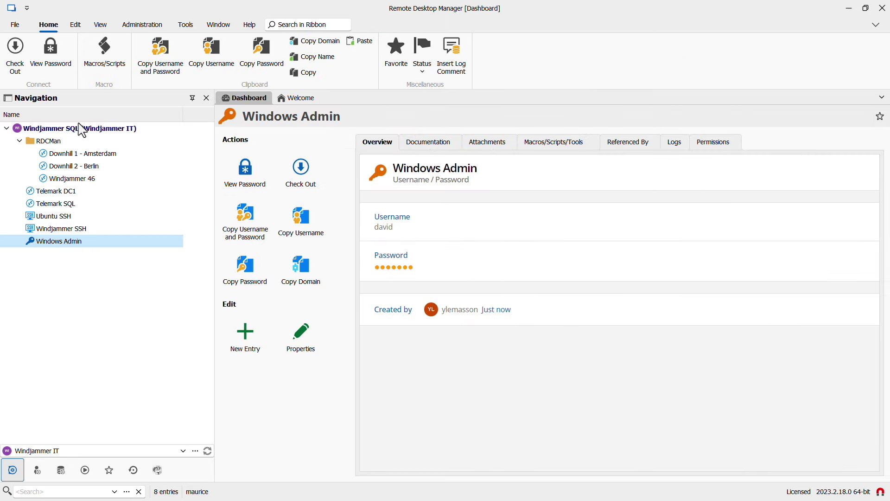
# - From the vault root, add a 'Server Admin' username/password credential with its login details
pyautogui.click(80, 130)
pyautogui.click(244, 157)
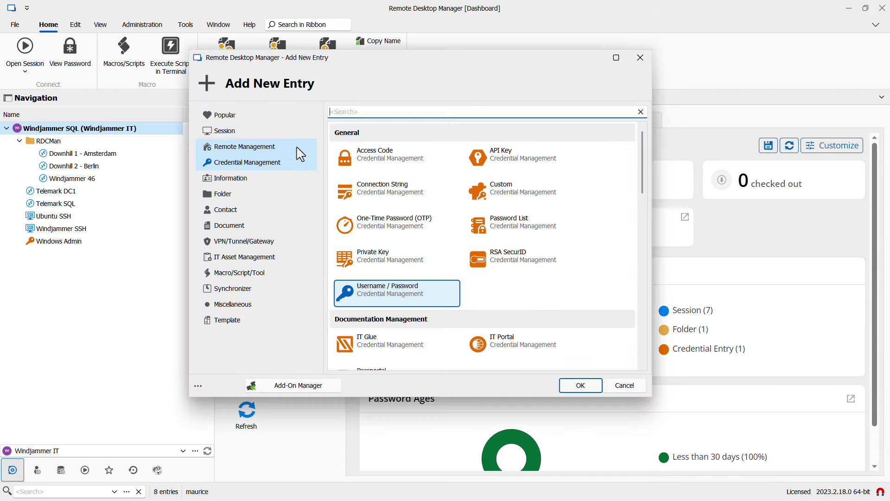
pyautogui.click(581, 388)
pyautogui.write('Serv')
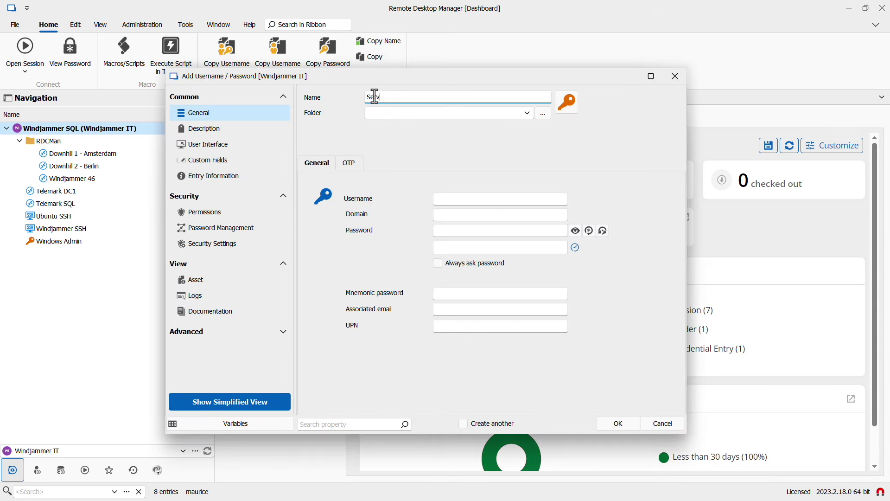
pyautogui.write('er Admin')
pyautogui.press('Tab')
pyautogui.write('tam')
pyautogui.press('Tab')
pyautogui.write('intranet')
pyautogui.press('Tab')
pyautogui.press('Return')
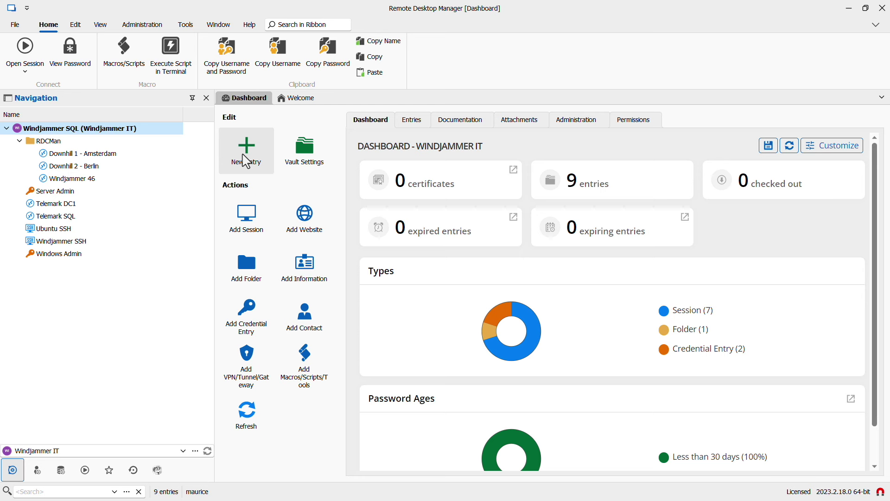
# - Bring the KeePass window with Database.kdbx to the front of Remote Desktop Manager
pyautogui.click(243, 155)
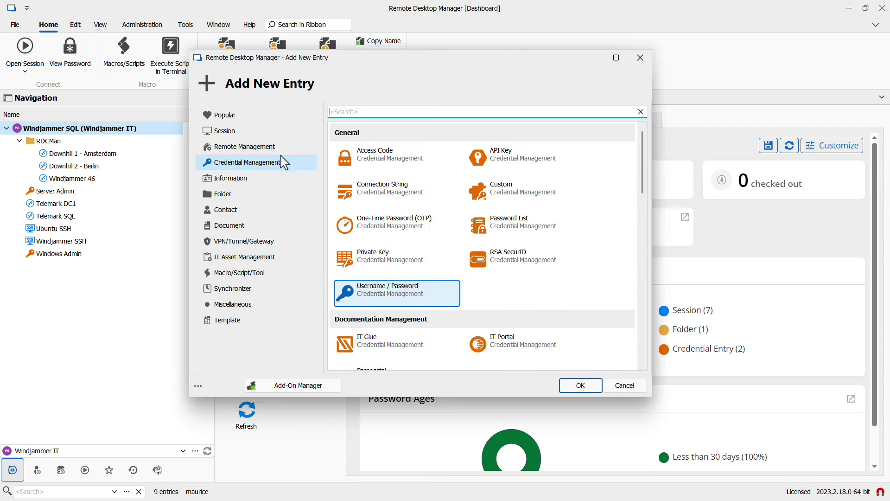
pyautogui.moveTo(642, 175); pyautogui.dragTo(640, 247)
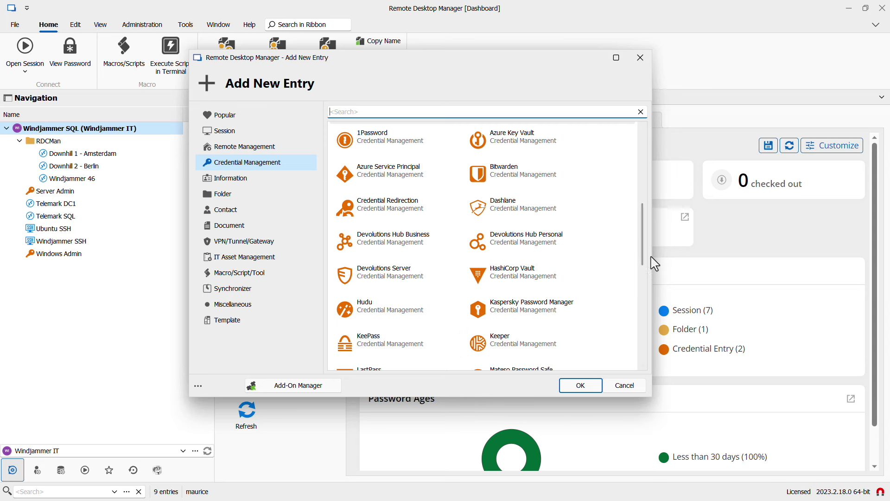
pyautogui.moveTo(647, 240); pyautogui.dragTo(636, 344)
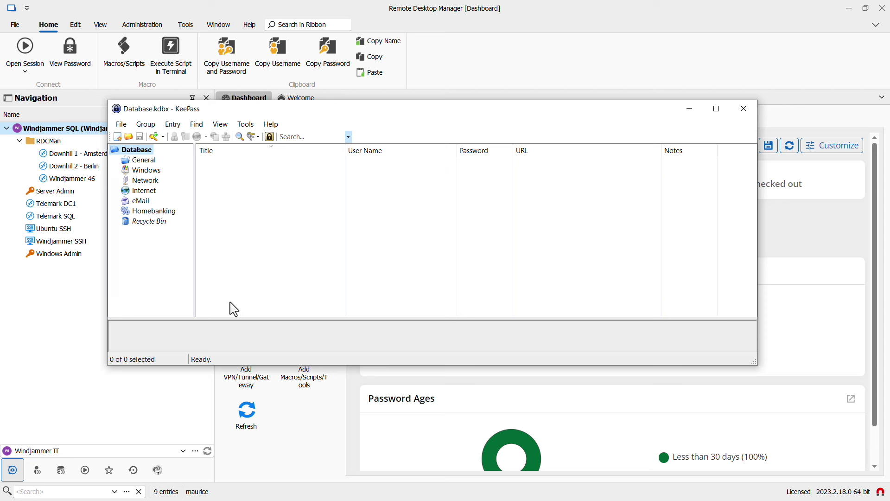
# - View the Windows group's login in KeePass, then start a new Information entry in My User Vault
pyautogui.click(140, 170)
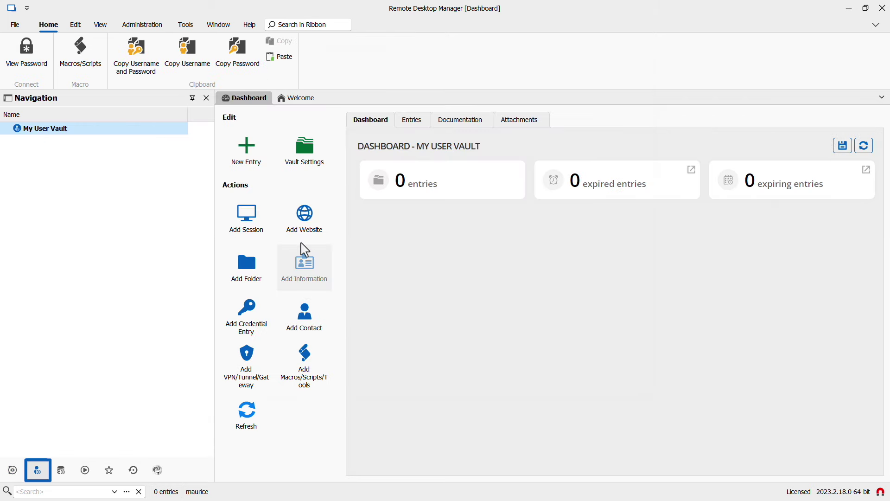
pyautogui.click(302, 258)
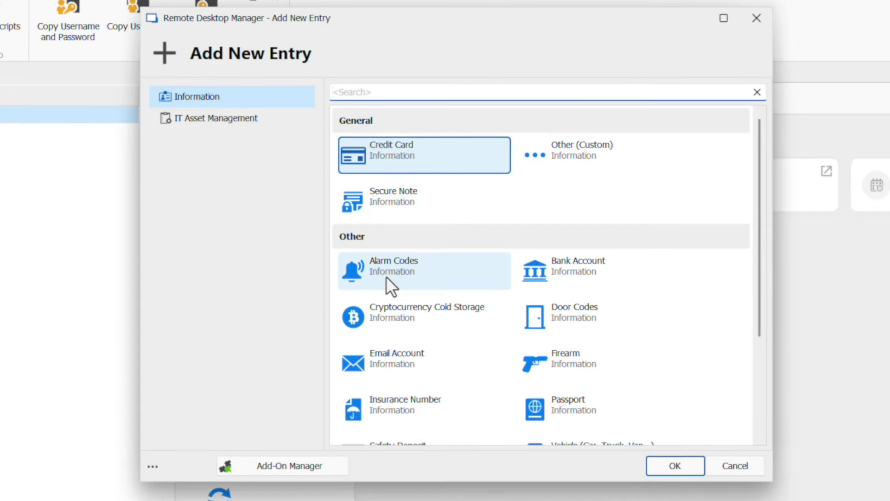
# - Import the KeePass Database.xml logins into My User Vault as credentials
pyautogui.scroll(-3, 414, 292)
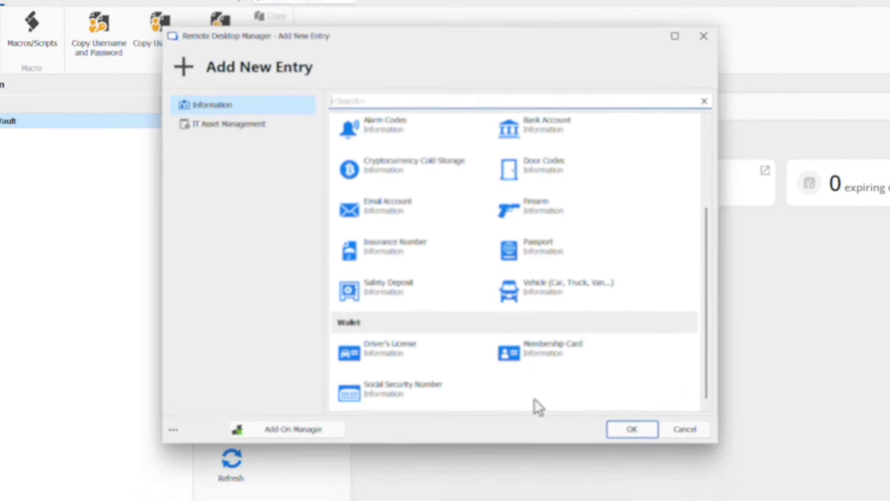
pyautogui.scroll(3, 566, 434)
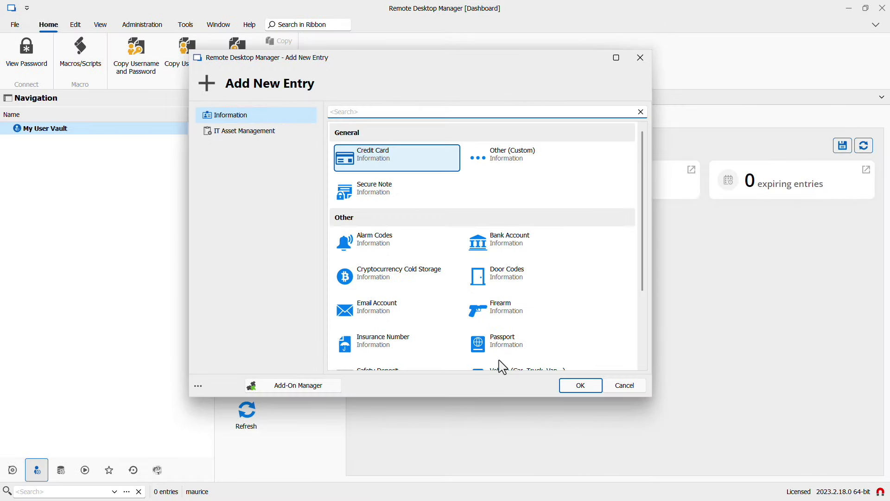
pyautogui.click(625, 385)
pyautogui.rightClick(47, 130)
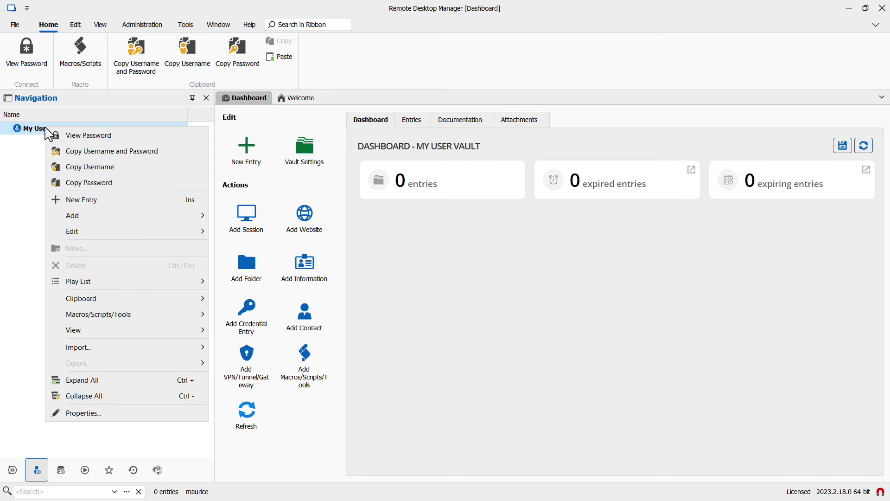
pyautogui.moveTo(85, 351)
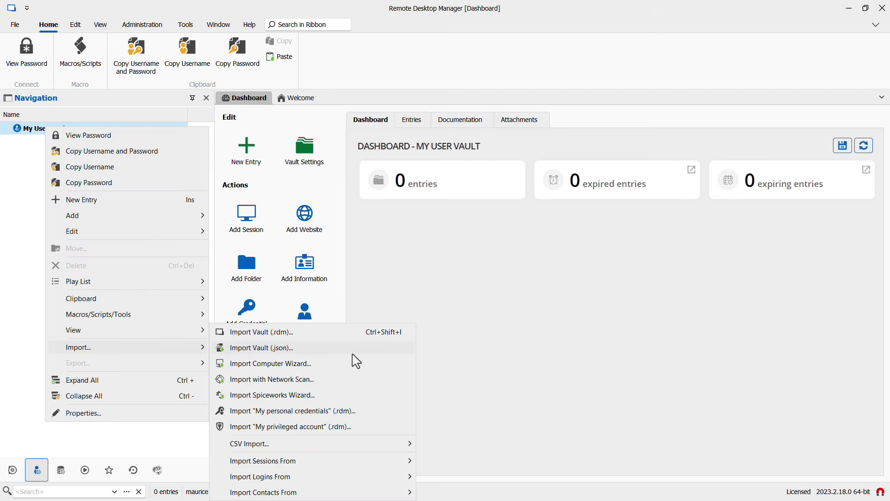
pyautogui.moveTo(308, 477)
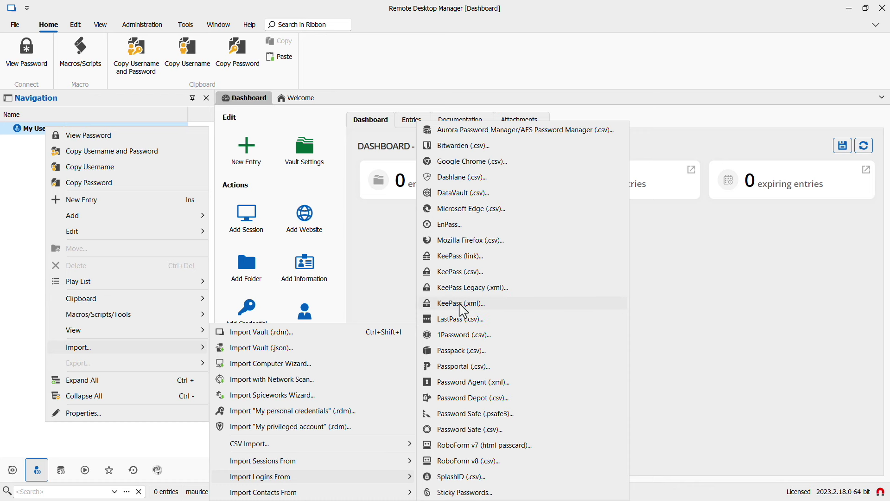
pyautogui.click(463, 307)
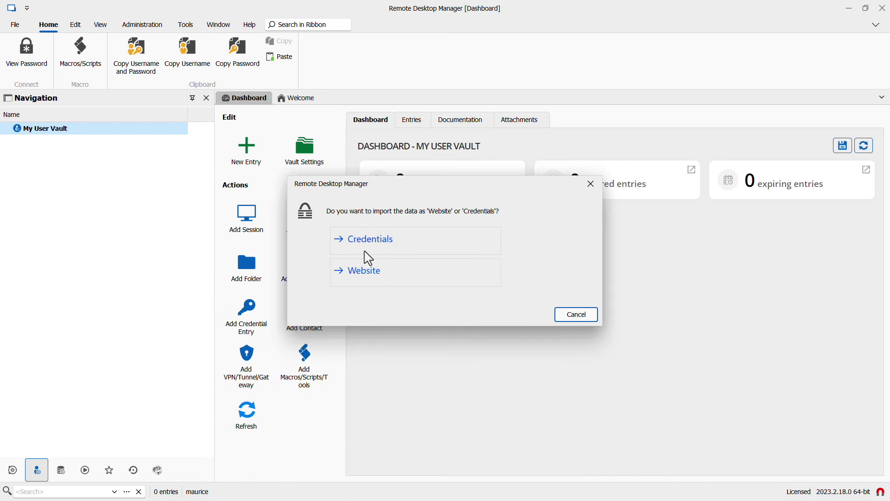
pyautogui.click(369, 242)
pyautogui.doubleClick(347, 202)
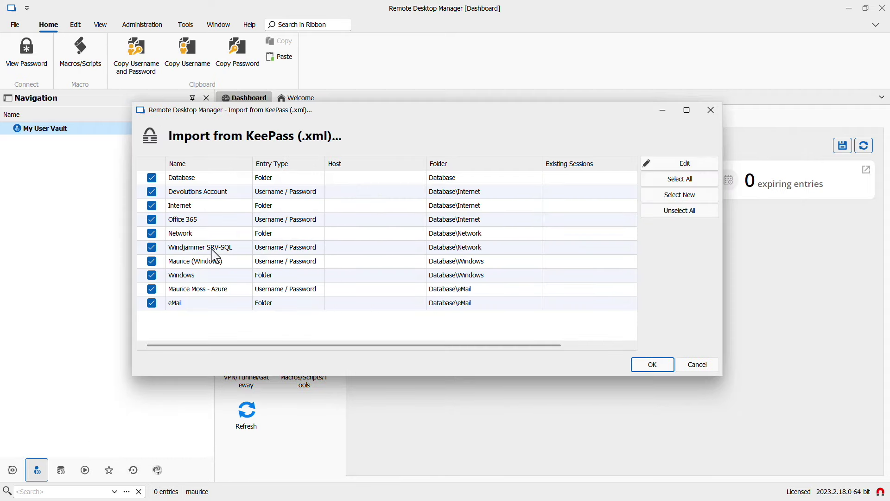
pyautogui.click(653, 365)
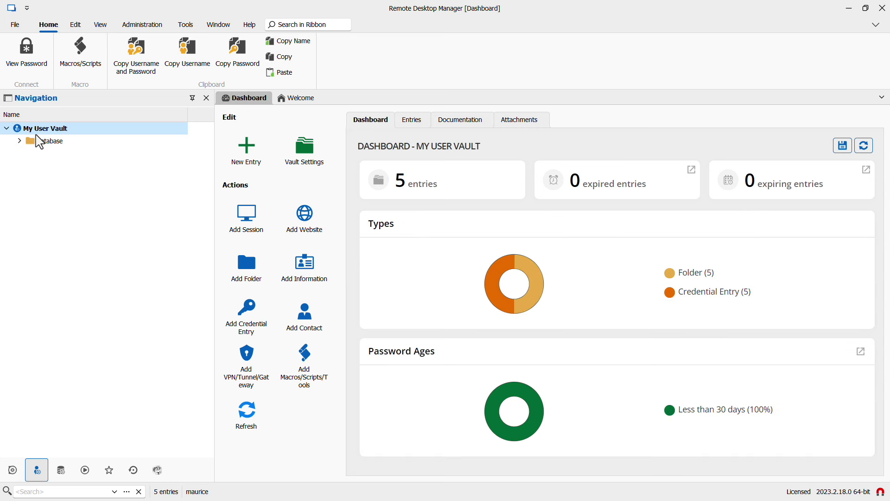
# - Expand the imported Database, eMail, Internet, Network and Windows folders to show their logins
pyautogui.click(19, 141)
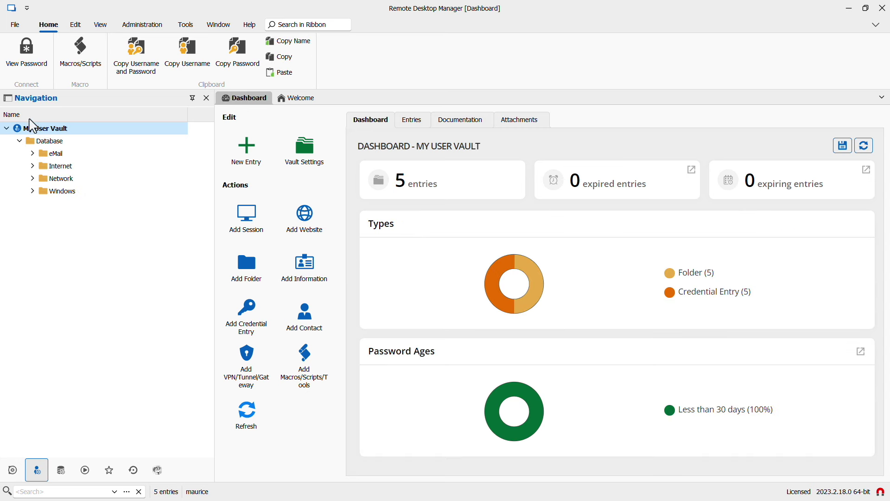
pyautogui.click(32, 154)
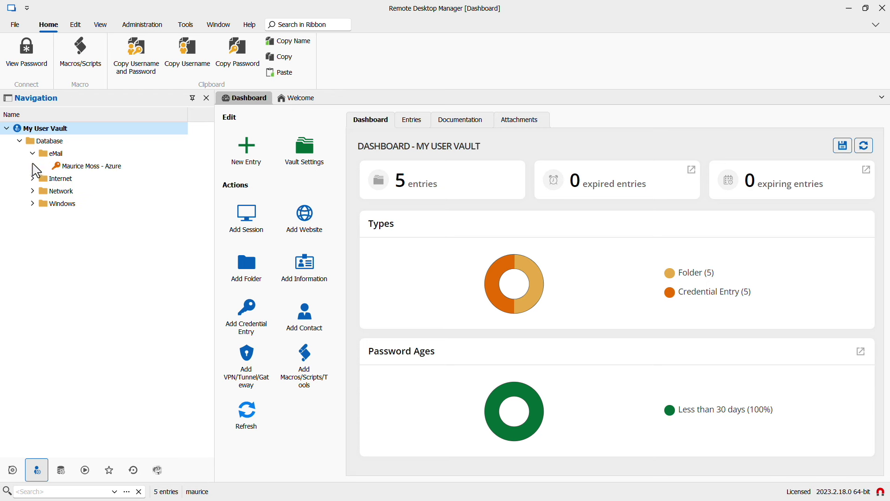
pyautogui.click(32, 179)
pyautogui.click(32, 216)
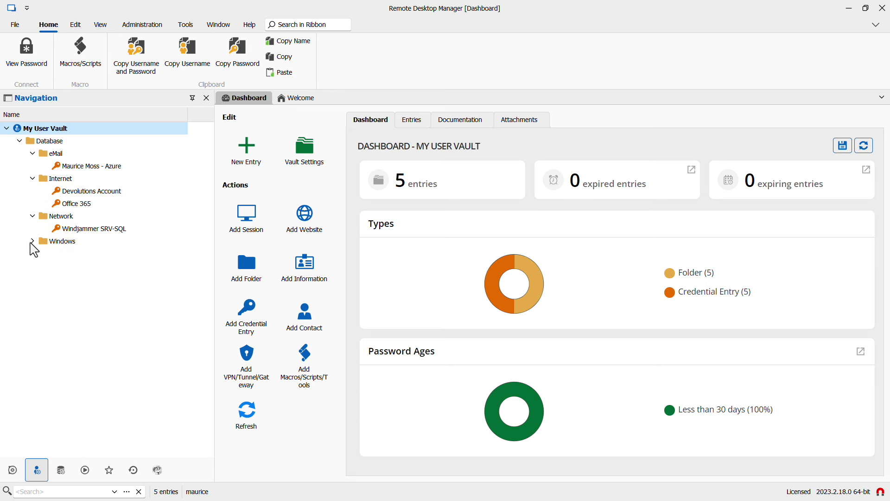
pyautogui.click(31, 242)
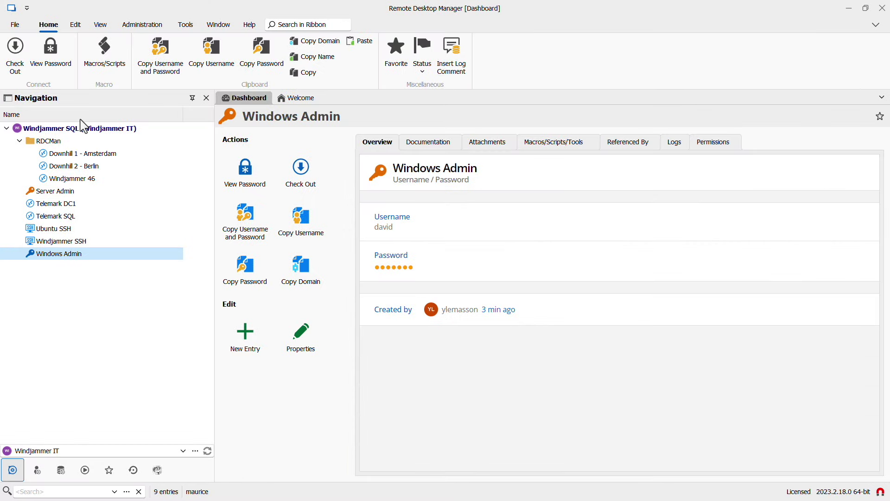
# - Create Domain Tools, Credentials and Remote Servers folders at the Windjammer IT vault root
pyautogui.click(79, 131)
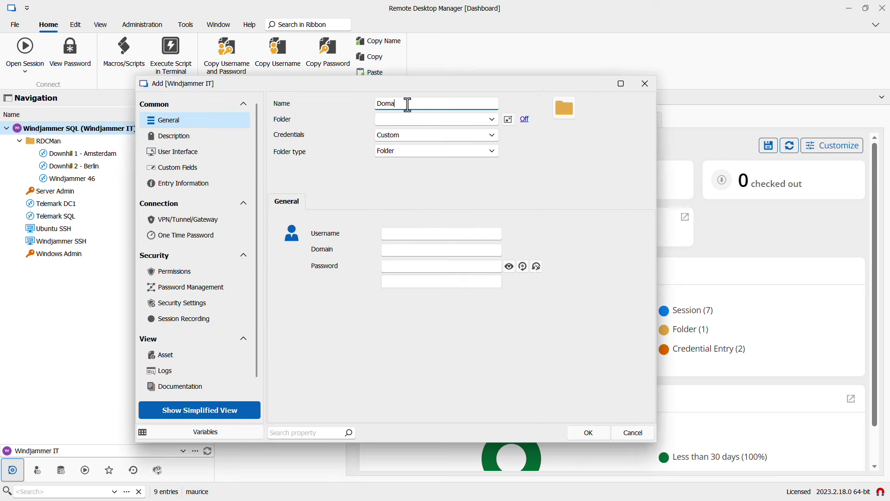
pyautogui.write('Tools')
pyautogui.click(589, 433)
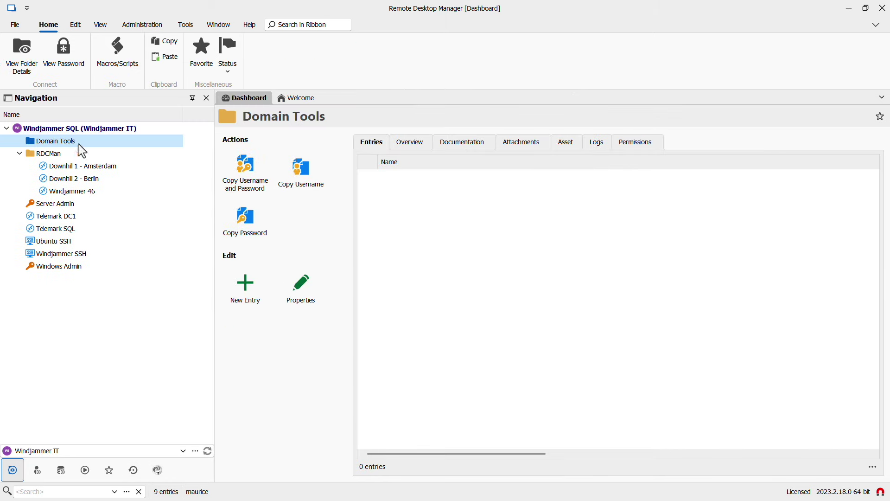
pyautogui.click(254, 278)
pyautogui.write('Cr')
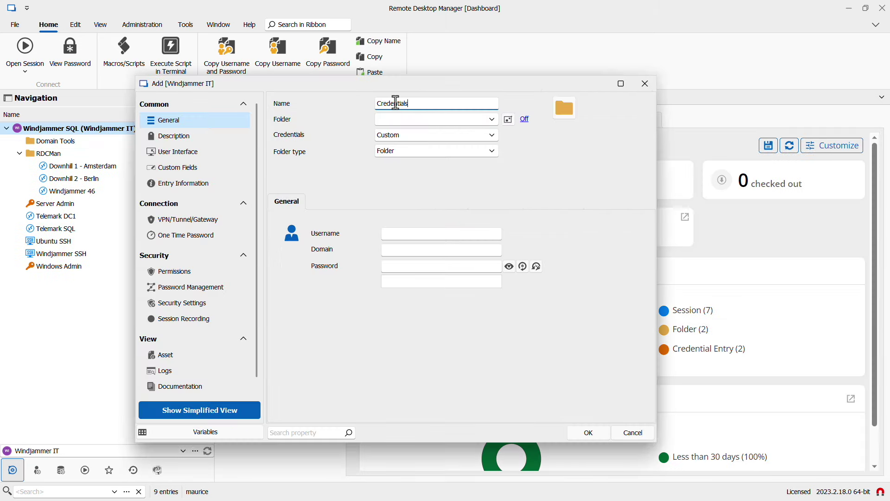
pyautogui.write('edentials')
pyautogui.click(584, 432)
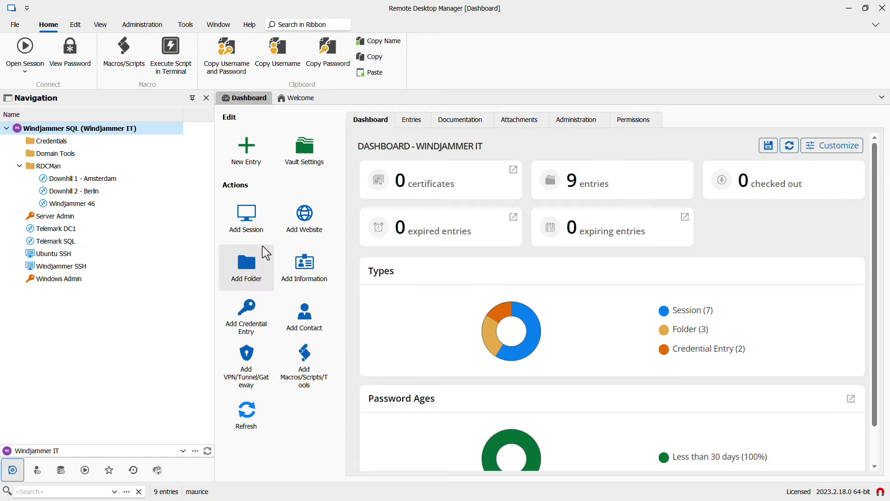
pyautogui.click(266, 253)
pyautogui.click(588, 432)
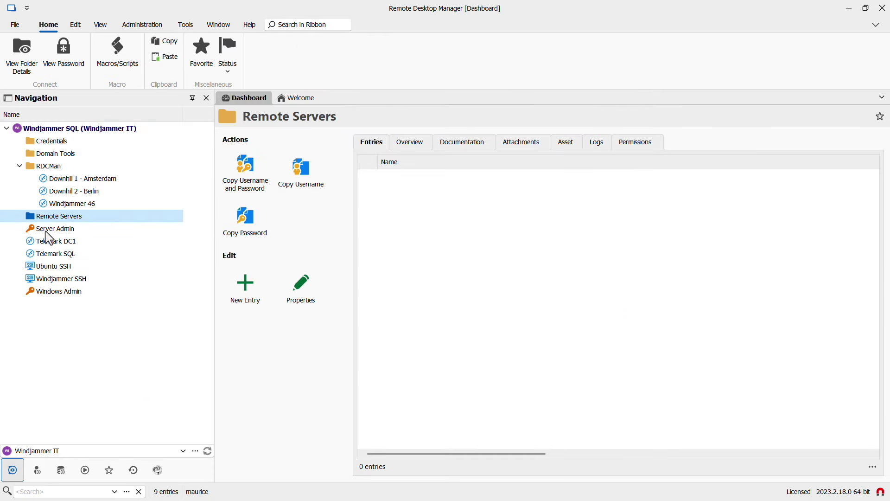
pyautogui.click(45, 230)
# - Move the Server Admin and Windows Admin credentials into the Credentials folder
pyautogui.keyDown('ctrl'); pyautogui.click(52, 294); pyautogui.keyUp('ctrl')
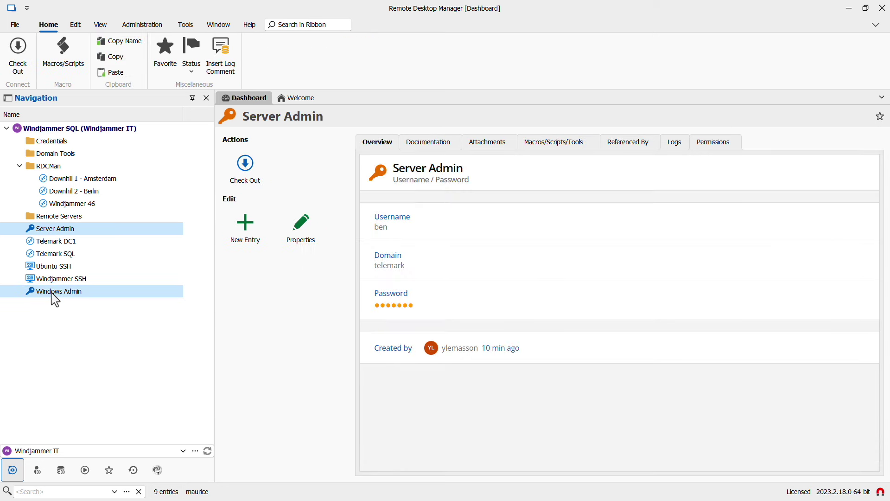
pyautogui.rightClick(55, 300)
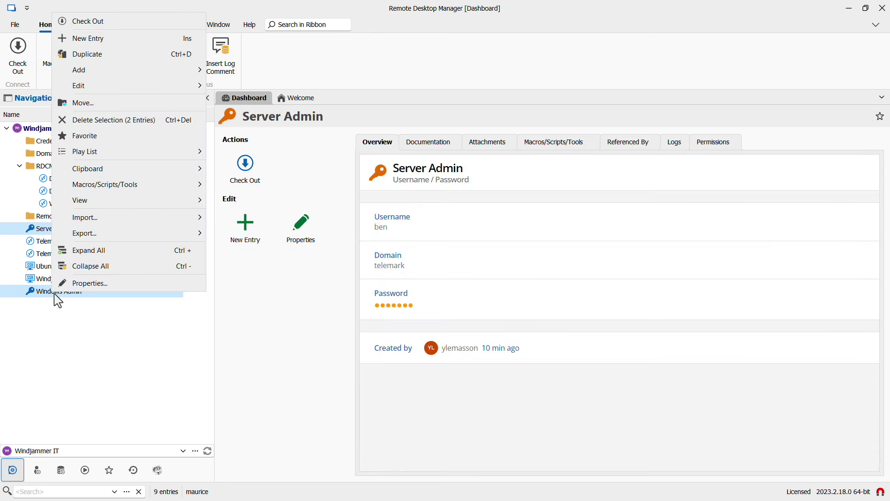
pyautogui.click(85, 105)
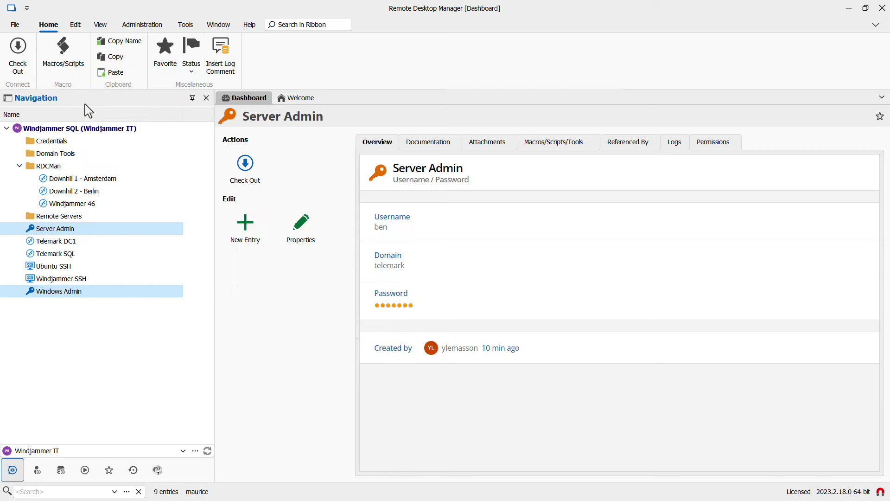
pyautogui.click(297, 198)
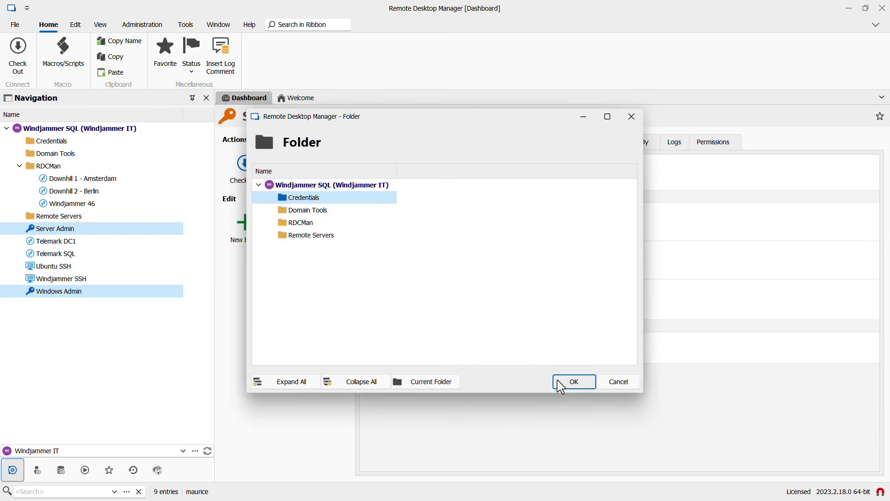
pyautogui.click(559, 383)
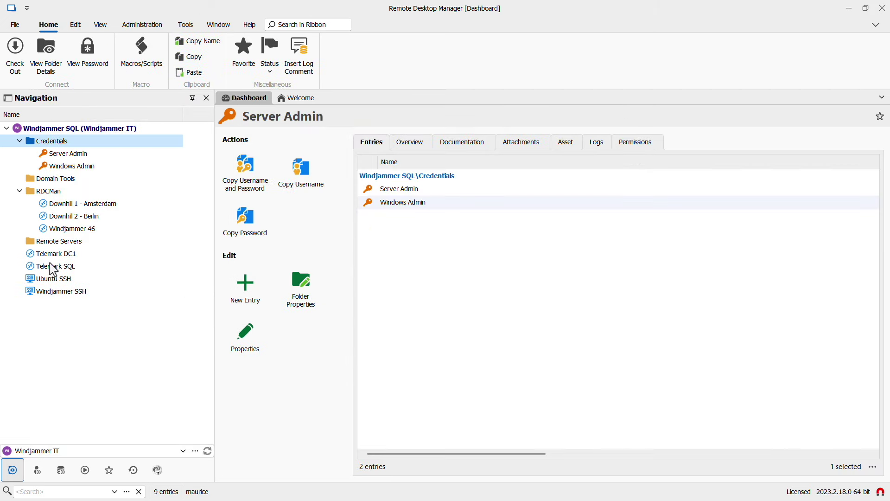
# - Move all seven session entries into the Remote Servers folder
pyautogui.click(44, 254)
pyautogui.keyDown('shift'); pyautogui.click(45, 292); pyautogui.keyUp('shift')
pyautogui.keyDown('ctrl'); pyautogui.click(65, 230); pyautogui.keyUp('ctrl')
pyautogui.keyDown('ctrl'); pyautogui.keyDown('shift'); pyautogui.click(55, 204); pyautogui.keyUp('shift'); pyautogui.keyUp('ctrl')
pyautogui.rightClick(54, 204)
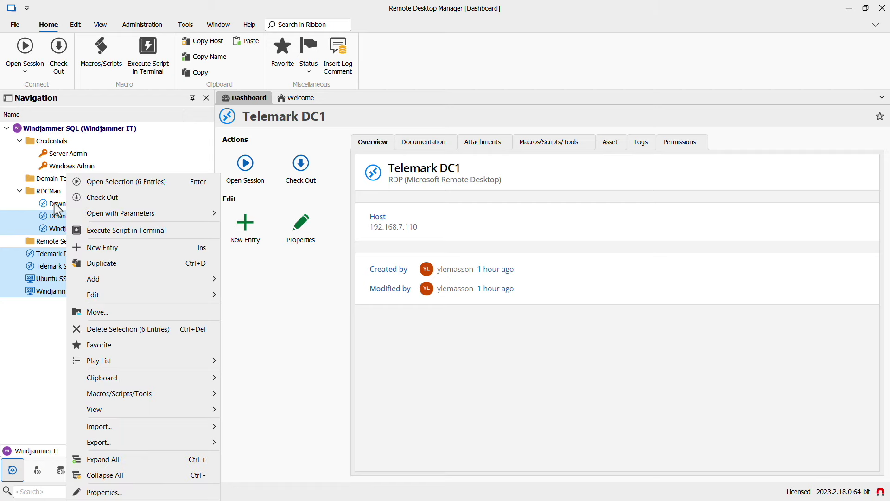
pyautogui.click(101, 316)
pyautogui.click(307, 235)
pyautogui.click(570, 382)
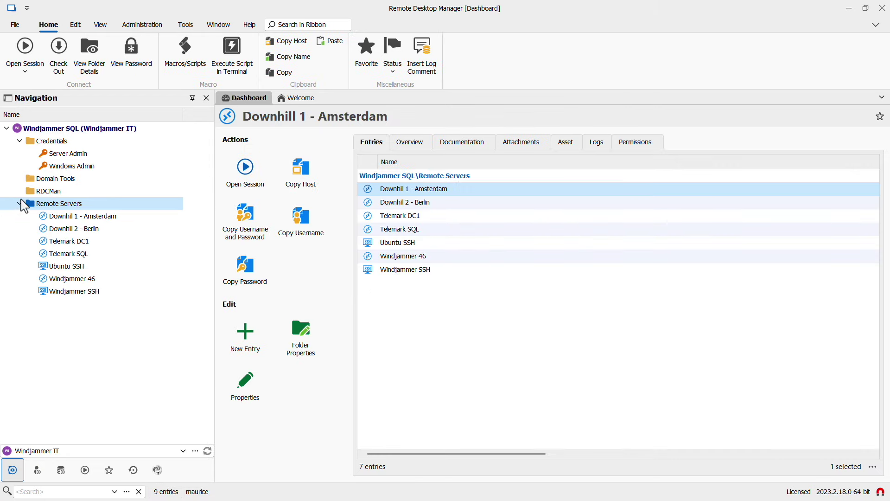
# - Delete the empty RDCMan folder and open Downhill 1 - Amsterdam's credential source options
pyautogui.click(29, 192)
pyautogui.rightClick(31, 192)
pyautogui.click(73, 343)
pyautogui.click(480, 306)
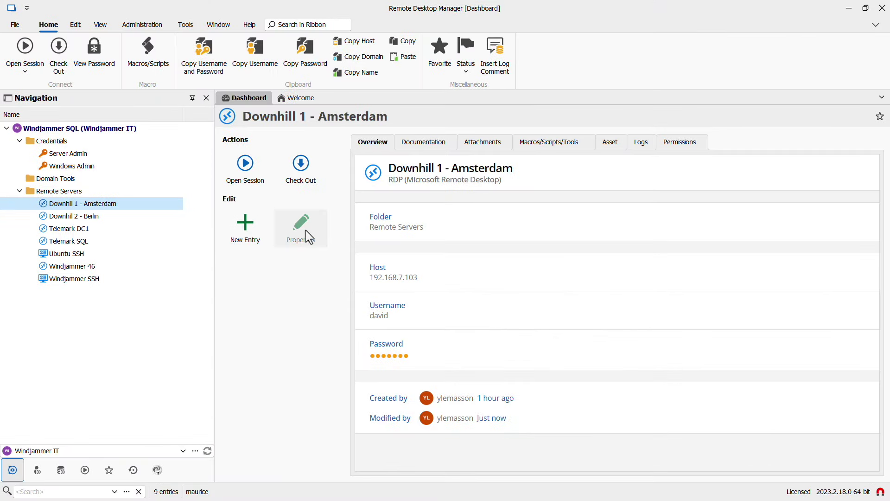
pyautogui.click(305, 237)
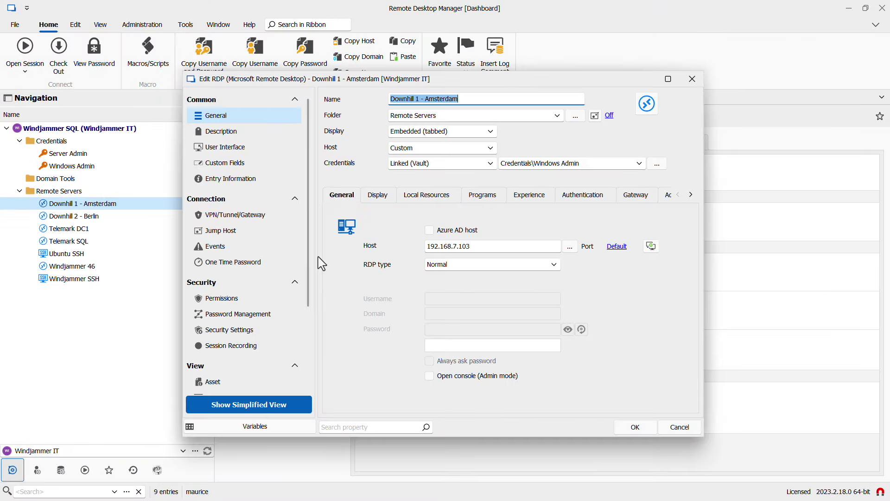
pyautogui.click(407, 163)
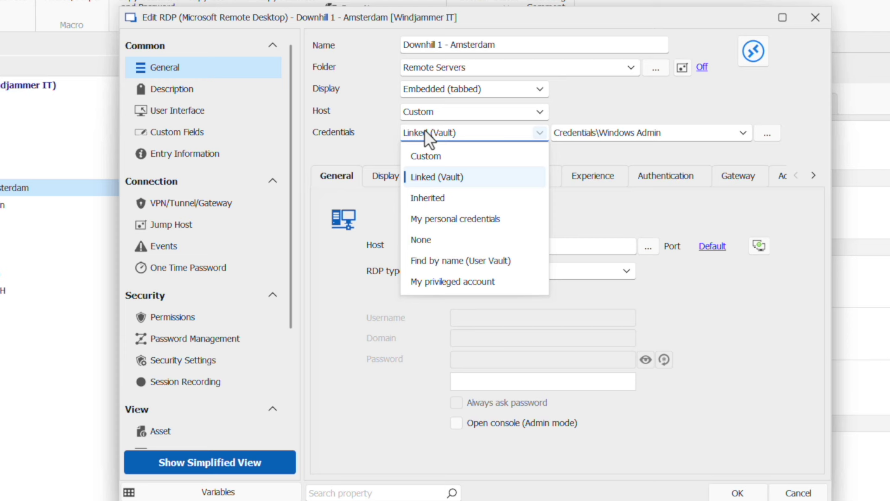
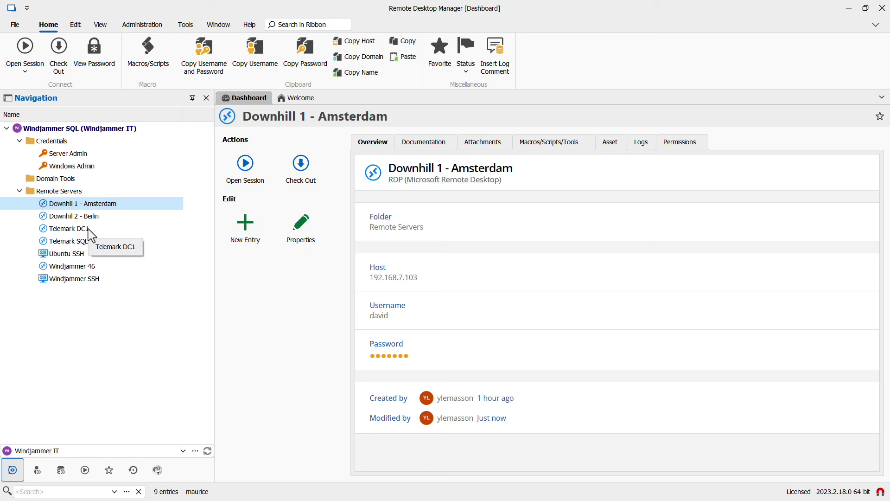
# - Select Telemark DC1 and Telemark SQL for a batch change of their saved credentials
pyautogui.click(78, 213)
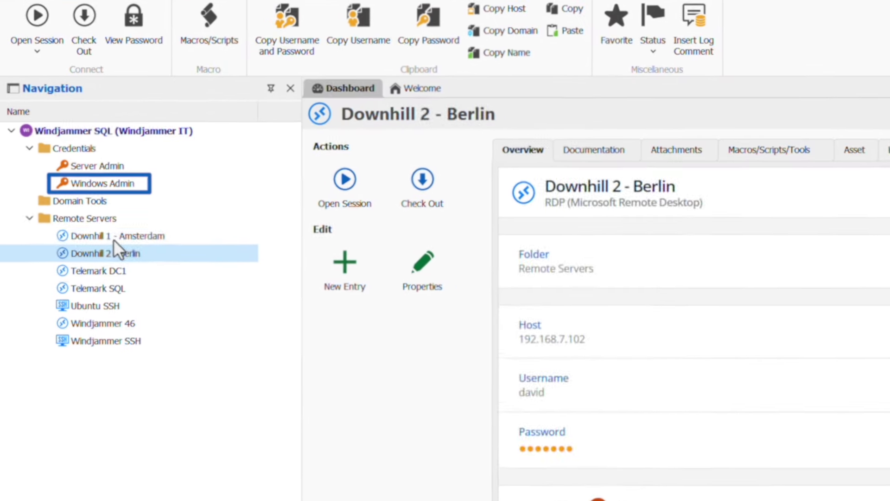
pyautogui.click(80, 205)
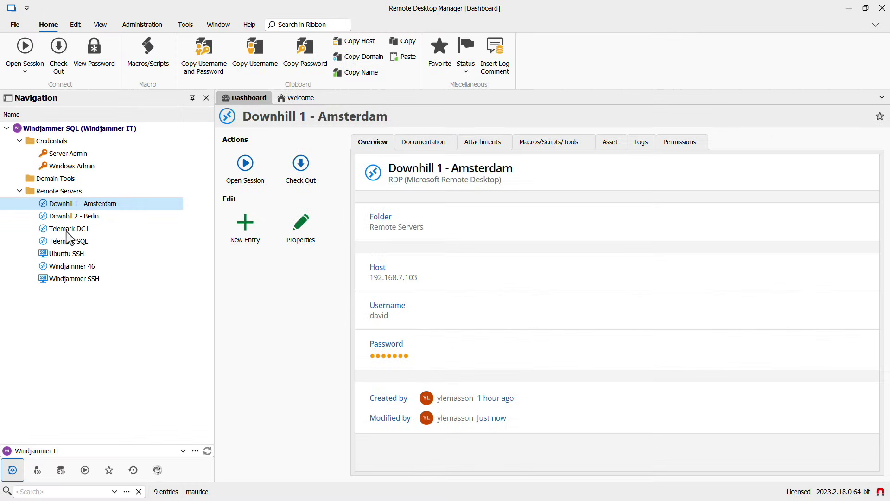
pyautogui.click(68, 231)
pyautogui.keyDown('shift'); pyautogui.click(70, 245); pyautogui.keyUp('shift')
pyautogui.rightClick(71, 251)
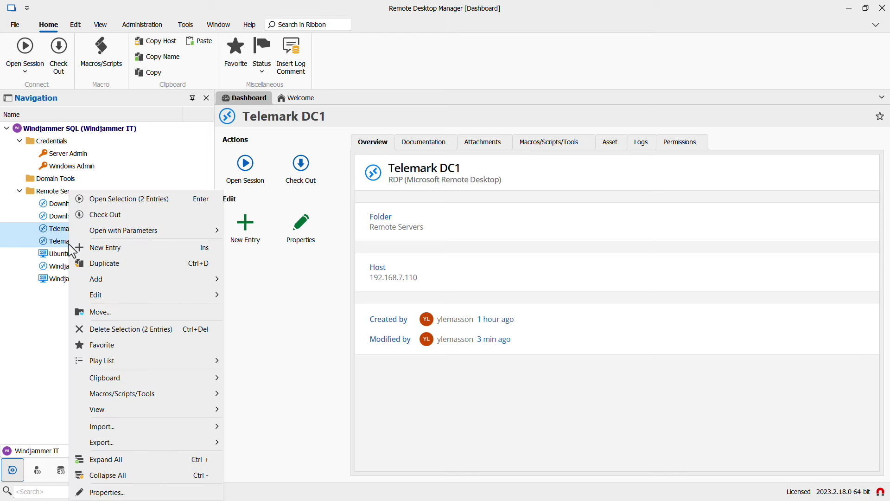
pyautogui.moveTo(102, 295)
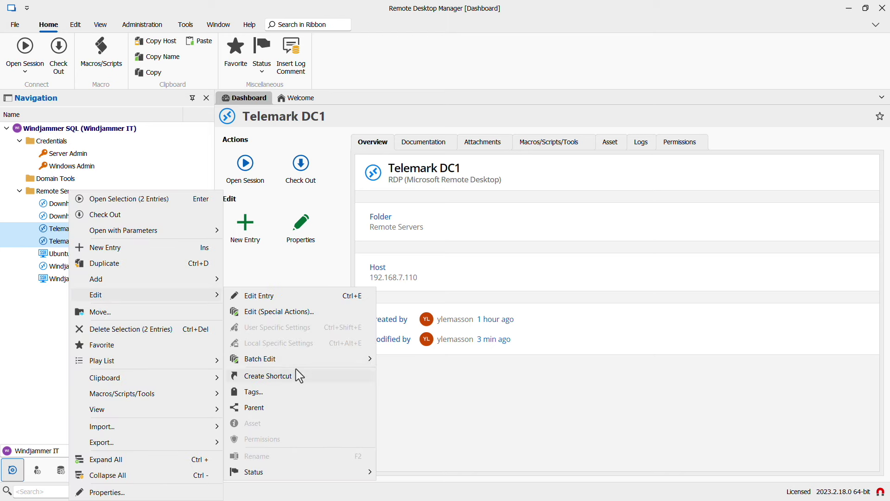
pyautogui.moveTo(299, 364)
pyautogui.click(426, 364)
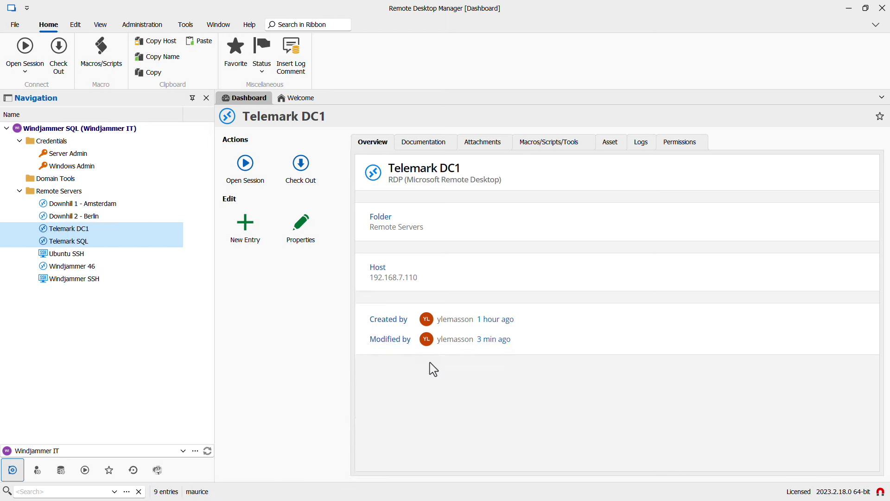
# - Link both entries to the vault's Server Admin credential and list the Remote Servers folder
pyautogui.click(400, 190)
pyautogui.click(396, 221)
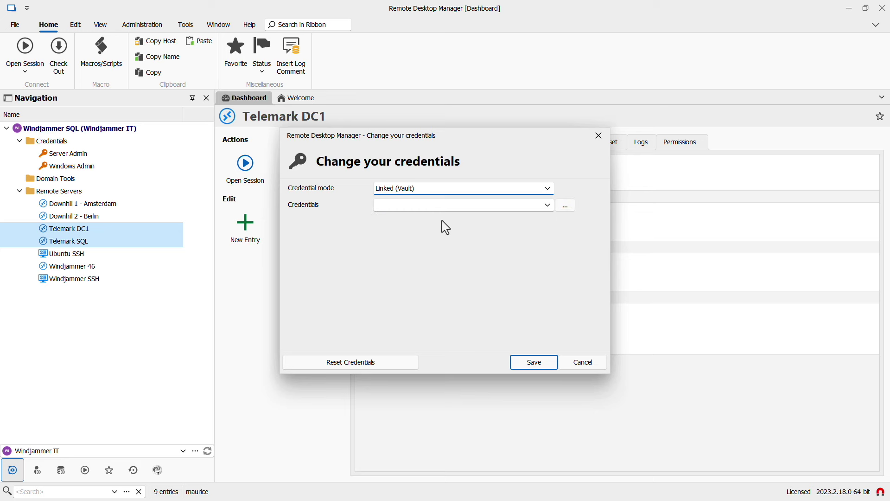
pyautogui.click(548, 205)
pyautogui.click(458, 239)
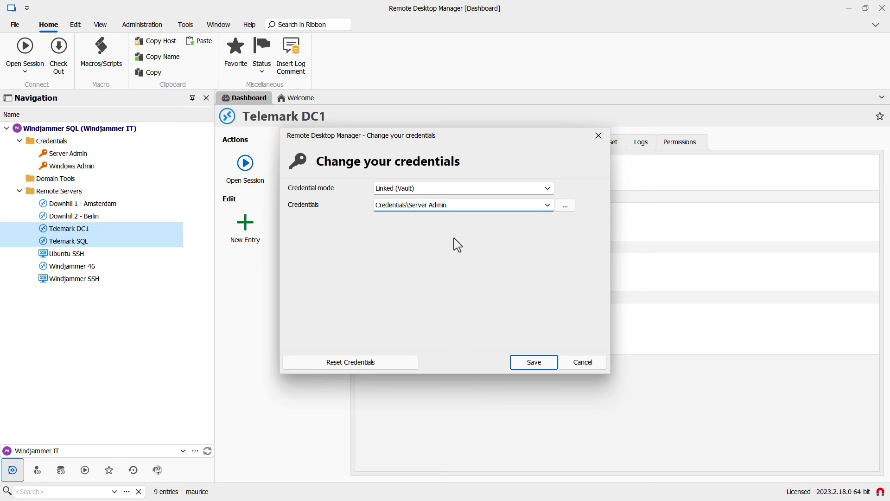
pyautogui.click(529, 364)
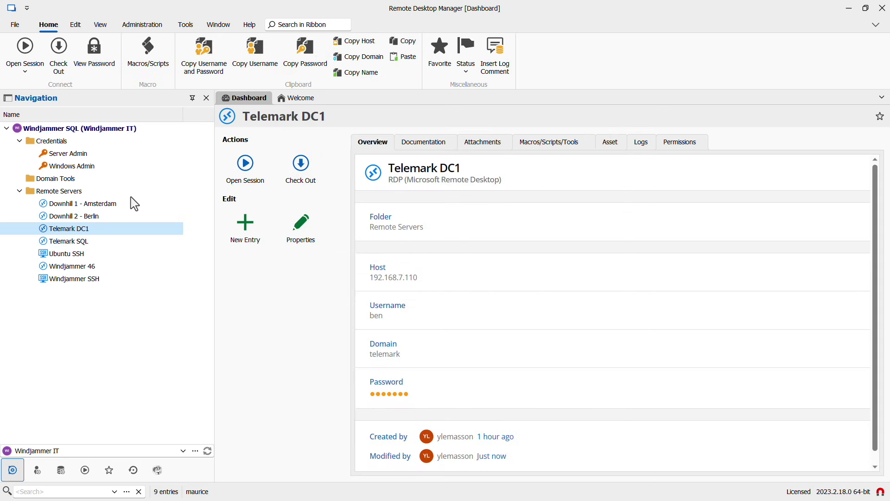
pyautogui.click(54, 192)
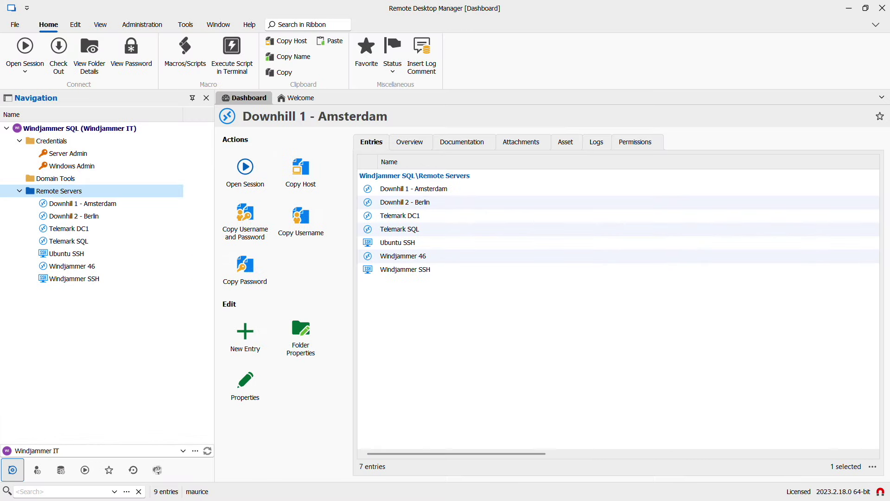
# - Open sessions to Downhill 1 - Amsterdam and Downhill 2 - Berlin together
pyautogui.click(75, 205)
pyautogui.keyDown('ctrl'); pyautogui.click(75, 216); pyautogui.keyUp('ctrl')
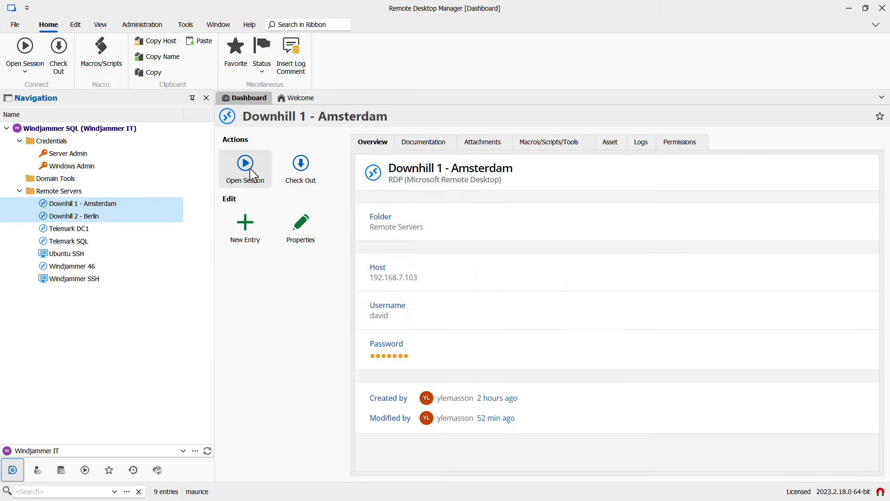
pyautogui.click(254, 176)
pyautogui.click(457, 284)
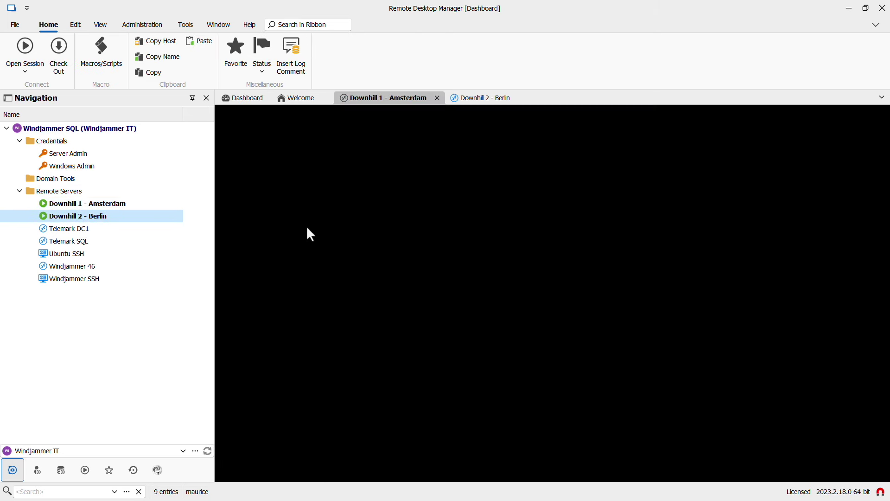
pyautogui.click(480, 98)
# - Open sessions to Ubuntu SSH and Windjammer SSH together
pyautogui.click(65, 253)
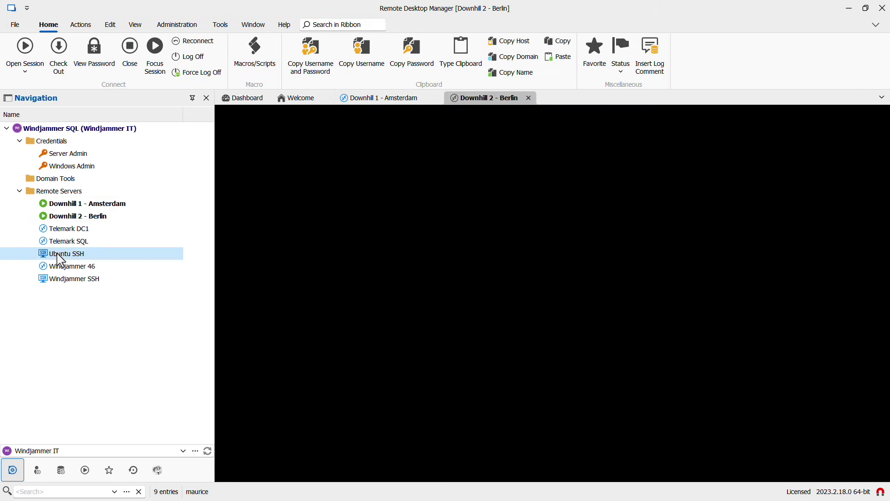
pyautogui.keyDown('ctrl'); pyautogui.click(72, 279); pyautogui.keyUp('ctrl')
pyautogui.click(252, 177)
pyautogui.click(457, 284)
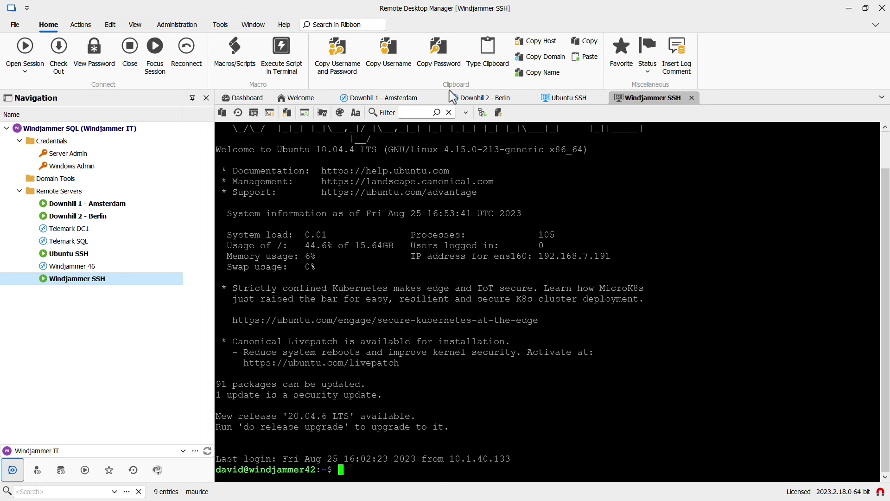
# - Switch between the open sessions, trying the Start menu on Berlin and Amsterdam
pyautogui.click(398, 98)
pyautogui.click(495, 98)
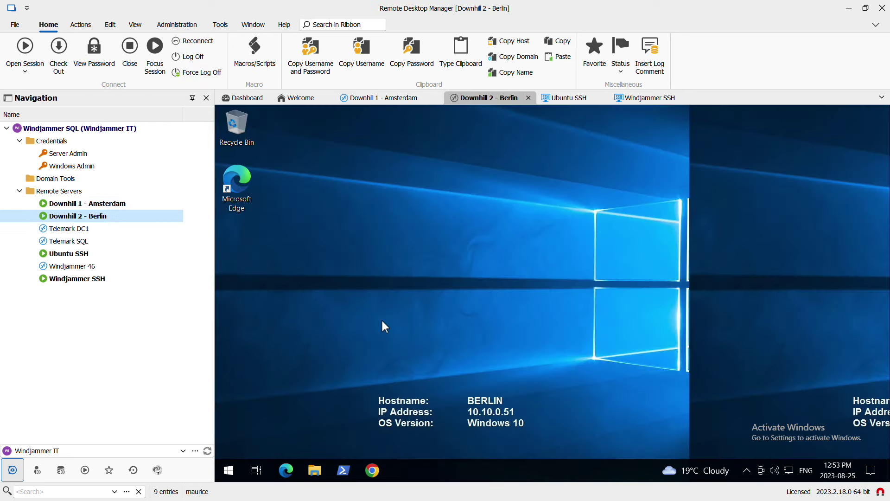
pyautogui.press('super')
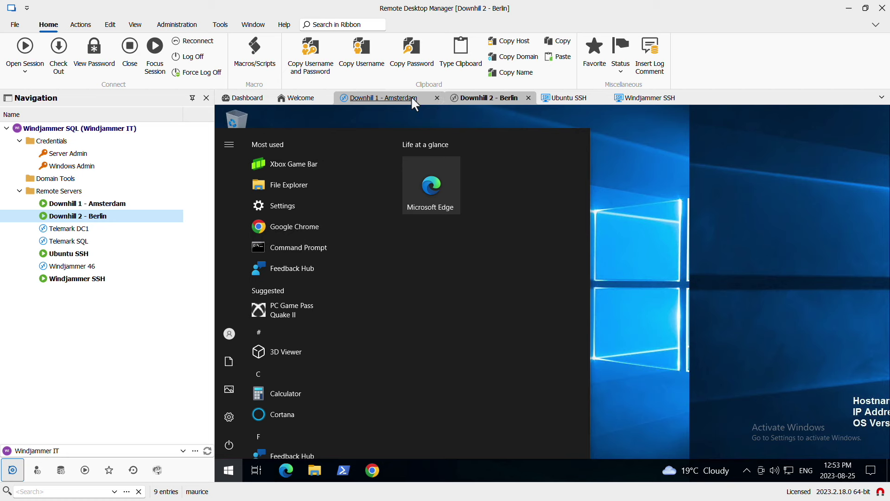
pyautogui.click(404, 97)
pyautogui.click(229, 471)
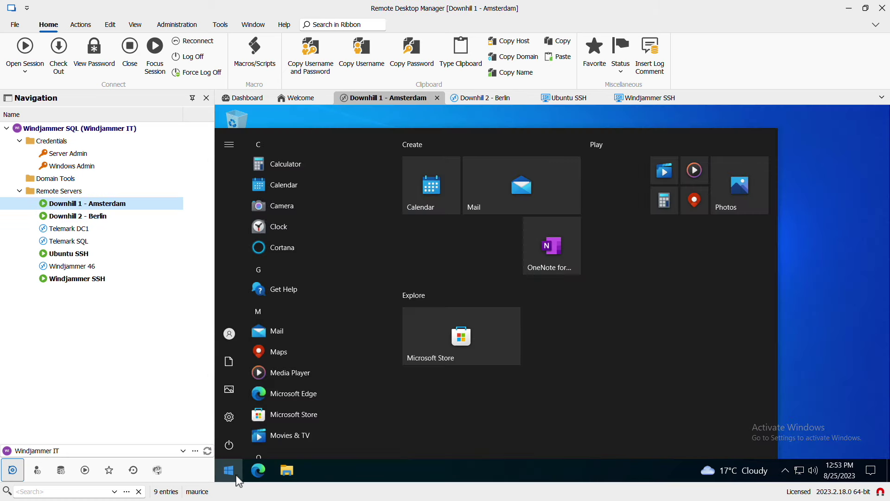
pyautogui.click(833, 269)
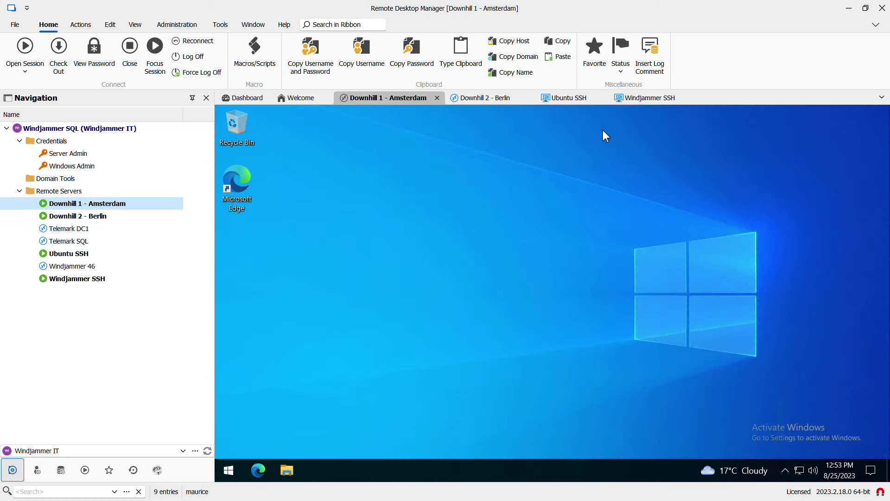
pyautogui.click(568, 98)
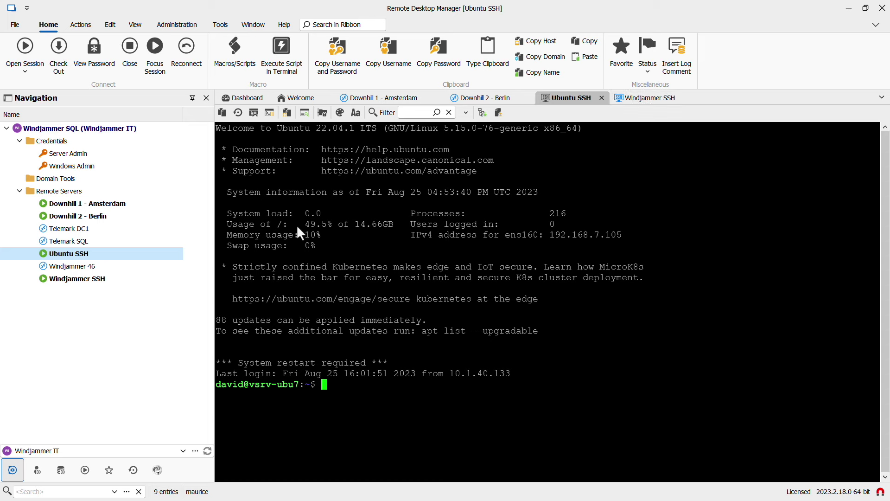
pyautogui.doubleClick(93, 205)
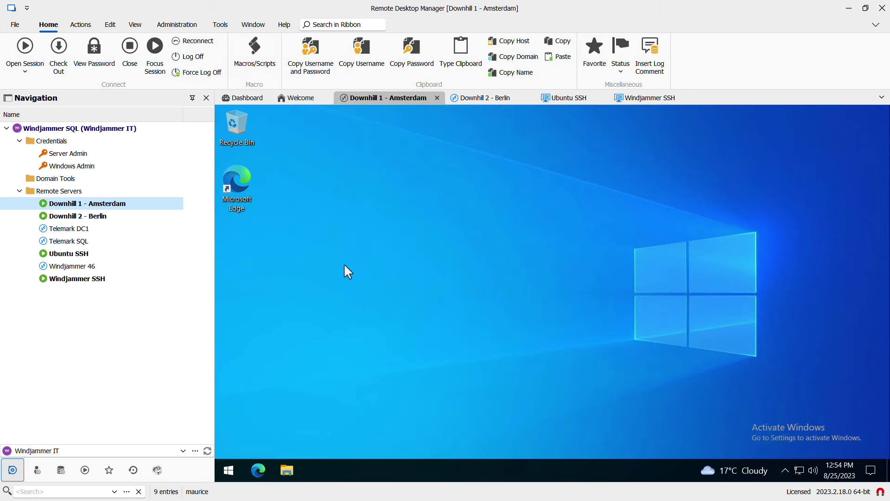
# - Review Downhill 1 - Amsterdam's display mode settings without saving changes
pyautogui.rightClick(62, 209)
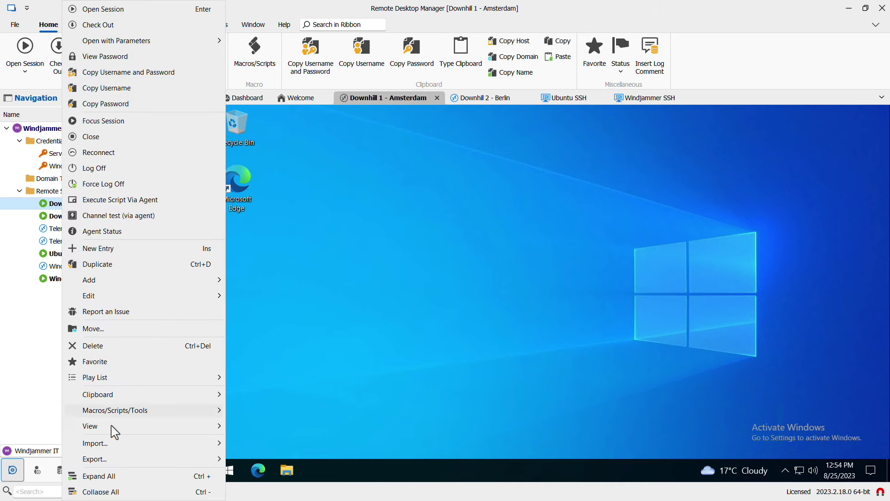
pyautogui.click(109, 493)
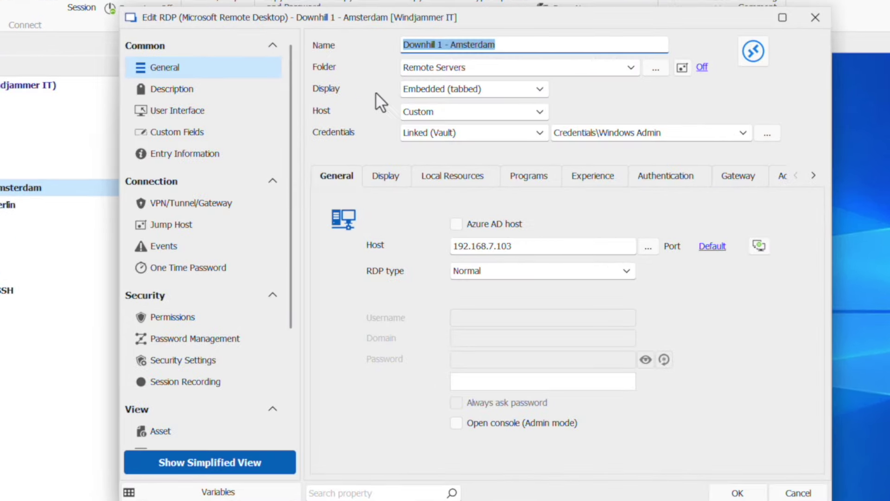
pyautogui.click(414, 90)
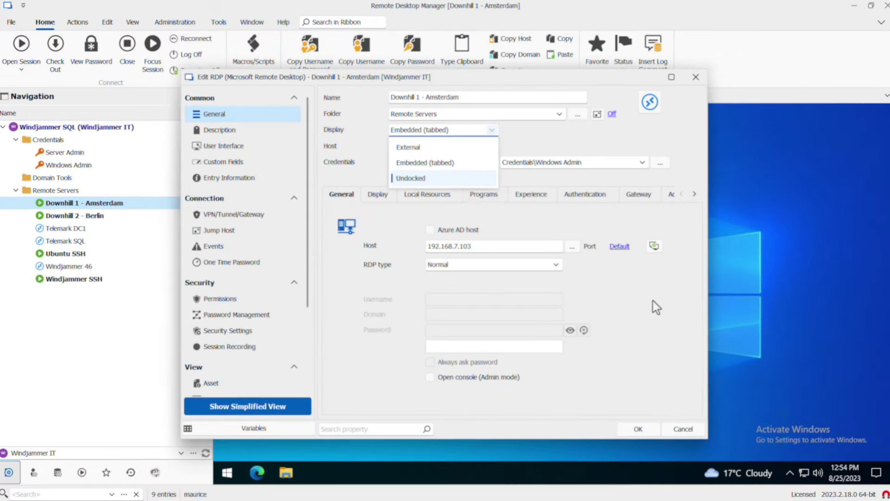
pyautogui.click(677, 426)
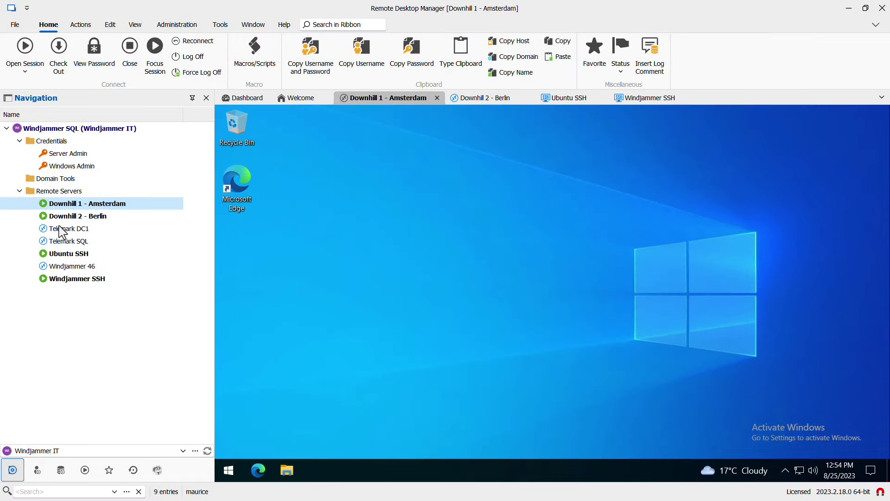
# - Open a Telemark DC1 session, restore it to full screen, then disconnect it
pyautogui.click(62, 229)
pyautogui.click(240, 171)
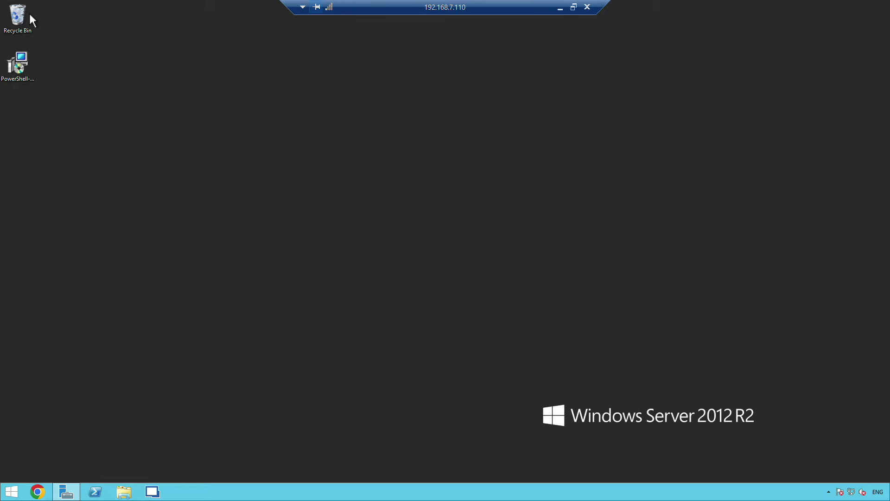
pyautogui.click(574, 7)
pyautogui.moveTo(551, 14); pyautogui.dragTo(570, 7)
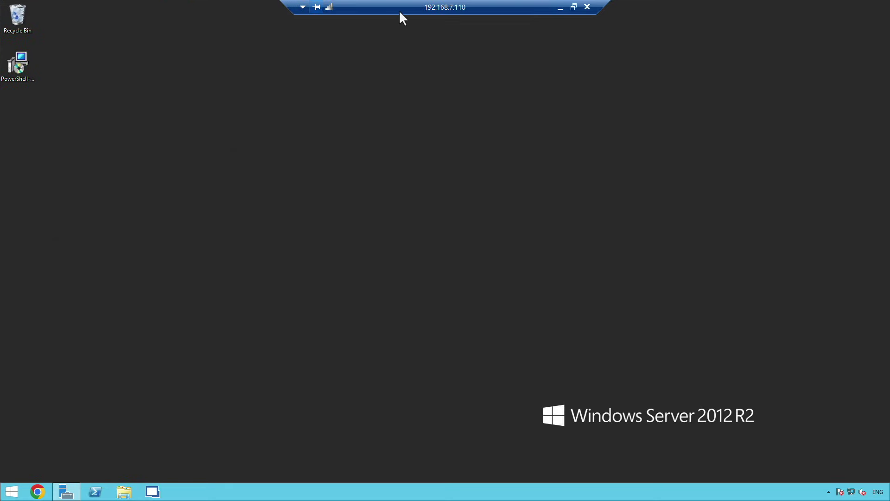
pyautogui.click(588, 7)
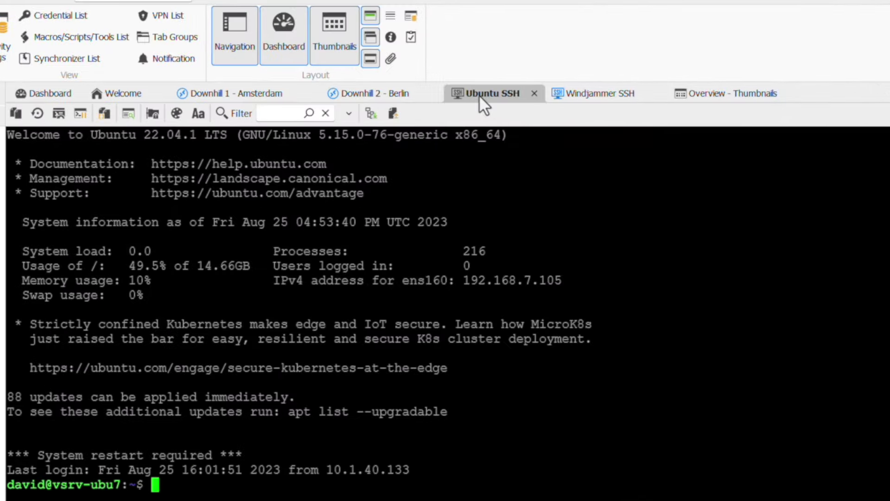
# - Broadcast keyboard input to both the Ubuntu SSH and Windjammer SSH sessions
pyautogui.click(571, 96)
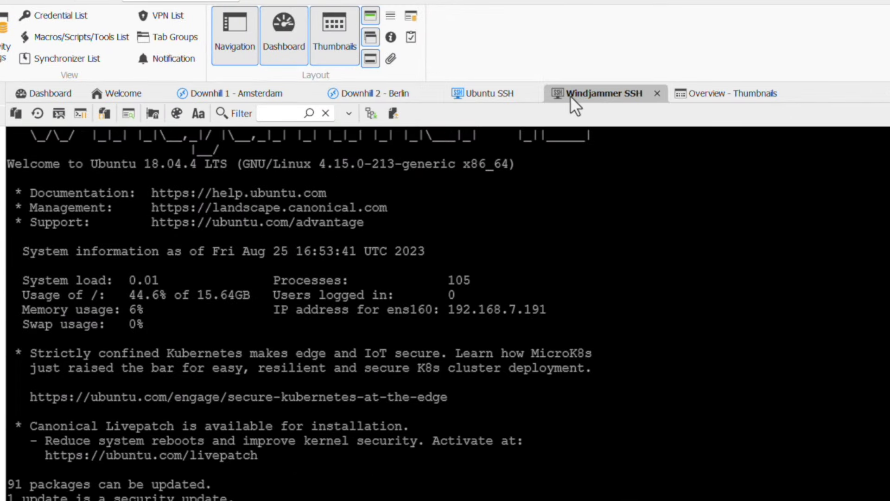
pyautogui.click(472, 91)
pyautogui.rightClick(472, 89)
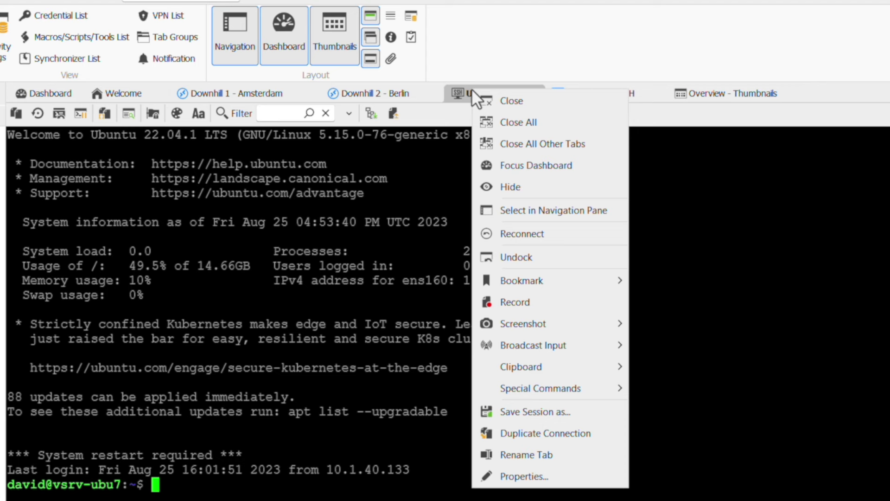
pyautogui.moveTo(532, 358)
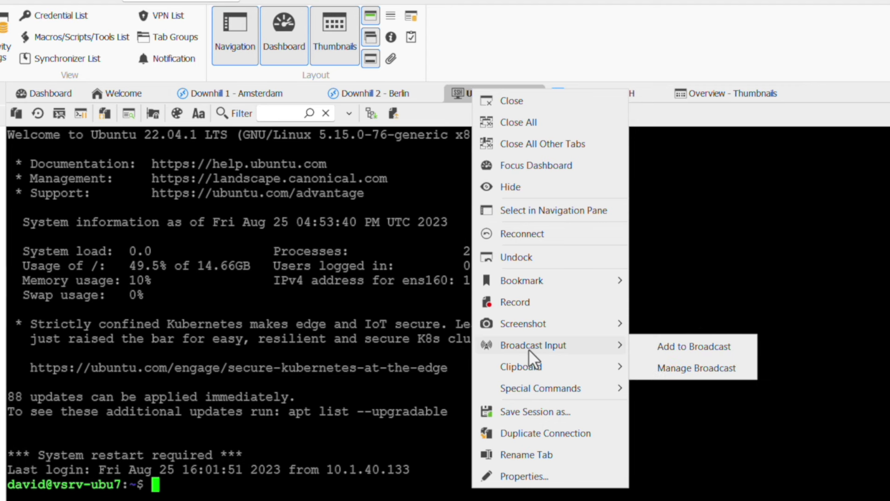
pyautogui.click(710, 367)
pyautogui.click(183, 225)
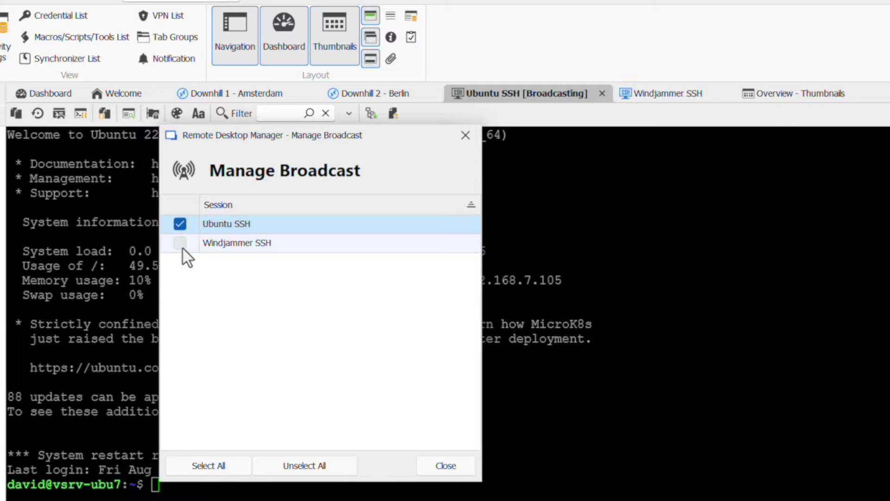
pyautogui.click(182, 244)
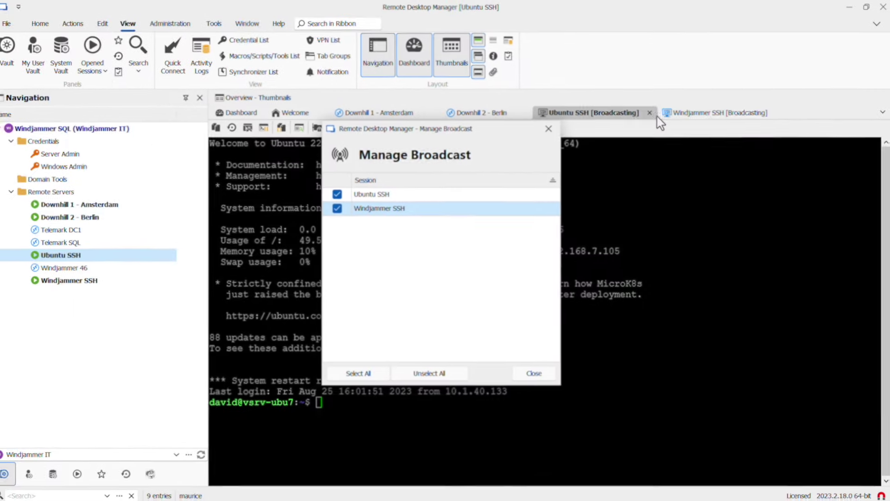
pyautogui.click(537, 371)
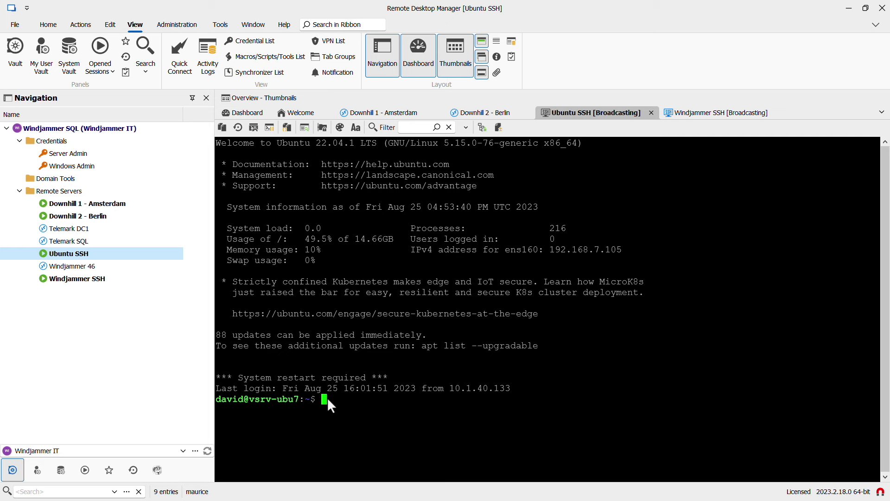
# - Run ls, touch file.txt and ls on both servers, then check Windjammer SSH
pyautogui.write('ls')
pyautogui.press('Return')
pyautogui.write('touch file.txt')
pyautogui.press('Return')
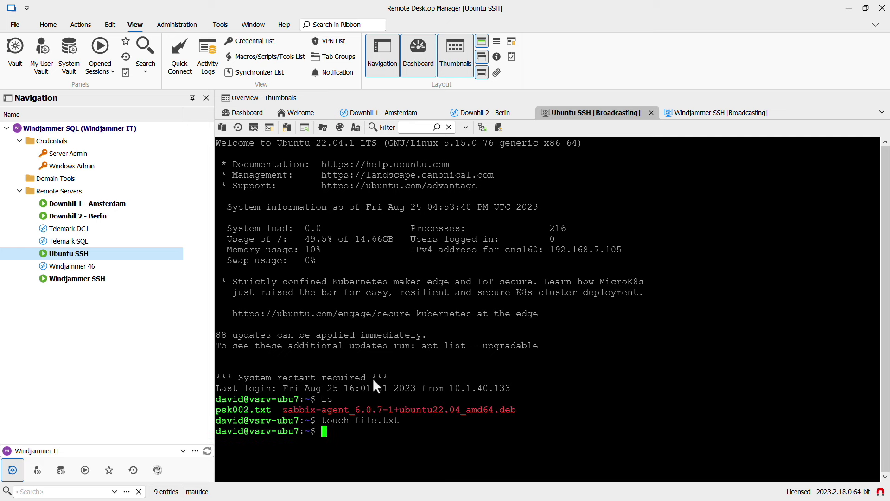
pyautogui.write('ls')
pyautogui.press('Return')
pyautogui.click(682, 116)
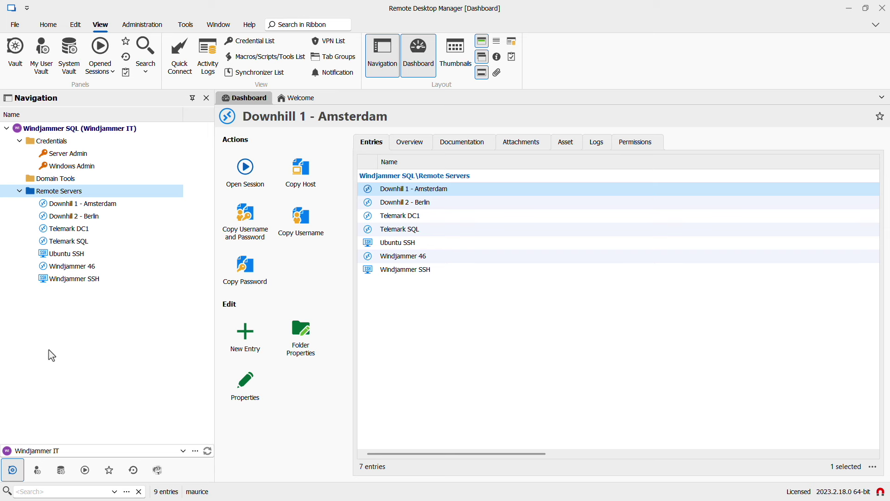
# - In the System Vault, start a new VPN entry, browse VPN add-ons, and choose Custom VPN
pyautogui.click(63, 474)
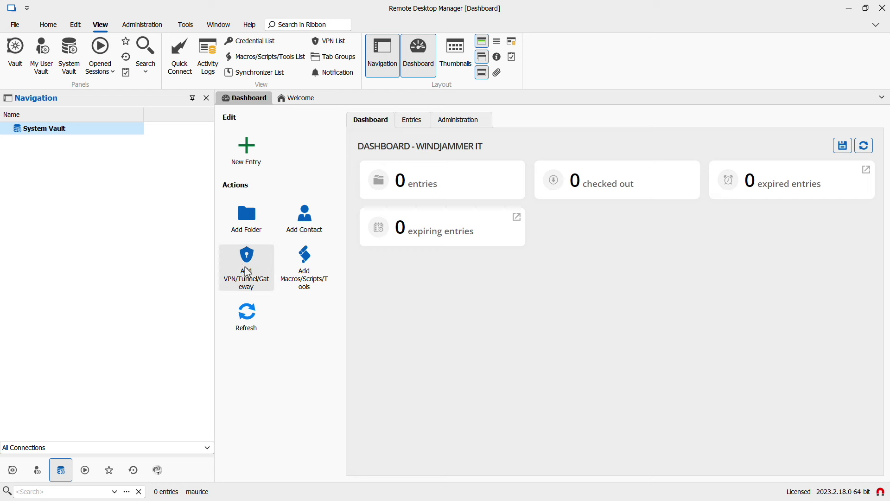
pyautogui.click(246, 268)
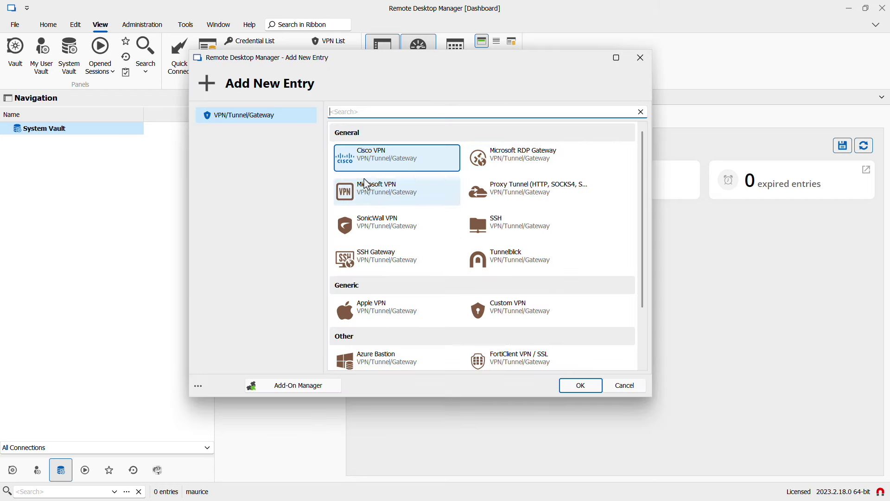
pyautogui.moveTo(643, 207); pyautogui.dragTo(634, 278)
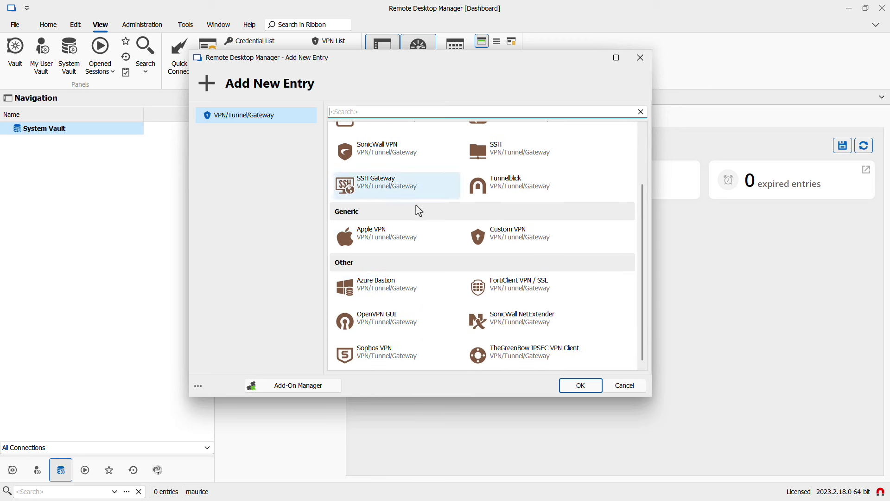
pyautogui.click(274, 391)
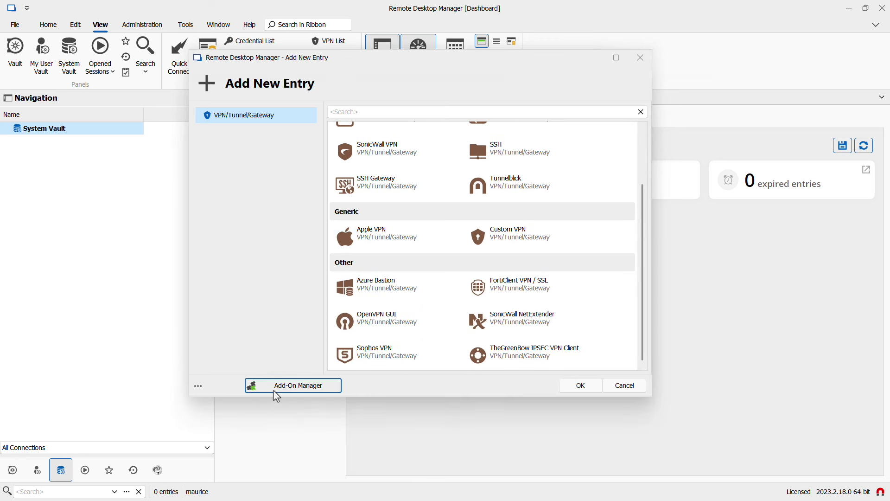
pyautogui.click(229, 180)
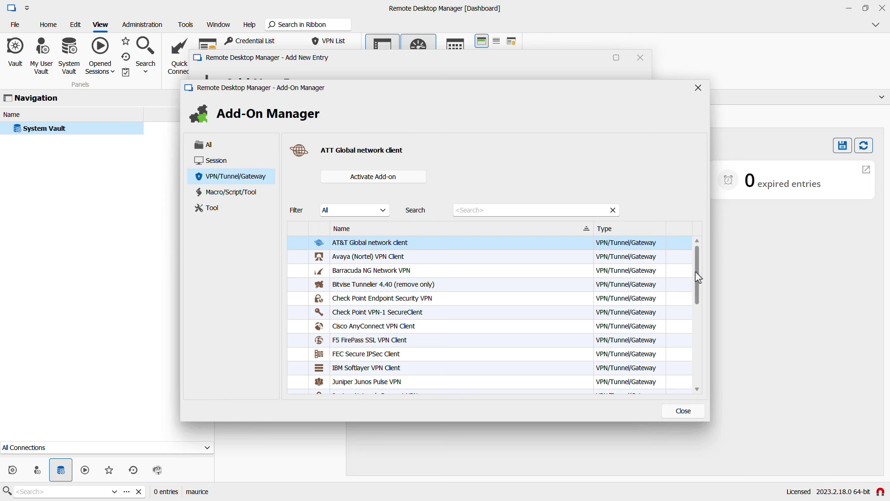
pyautogui.moveTo(700, 277)
pyautogui.mouseDown()
pyautogui.moveTo(695, 372)
pyautogui.moveTo(704, 272)
pyautogui.mouseUp()
pyautogui.click(686, 416)
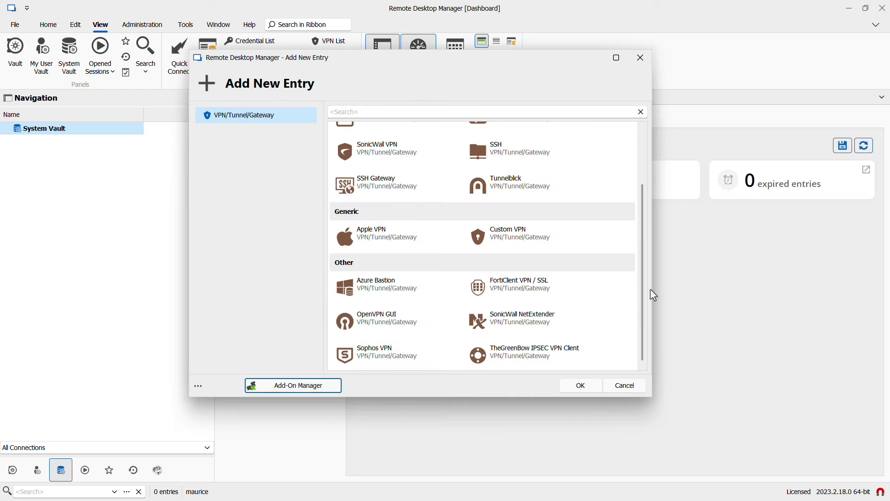
pyautogui.click(577, 246)
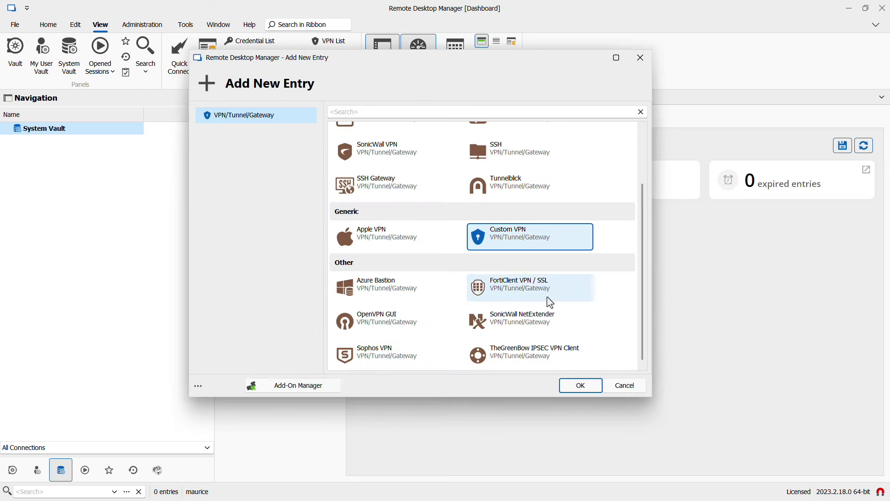
pyautogui.click(575, 384)
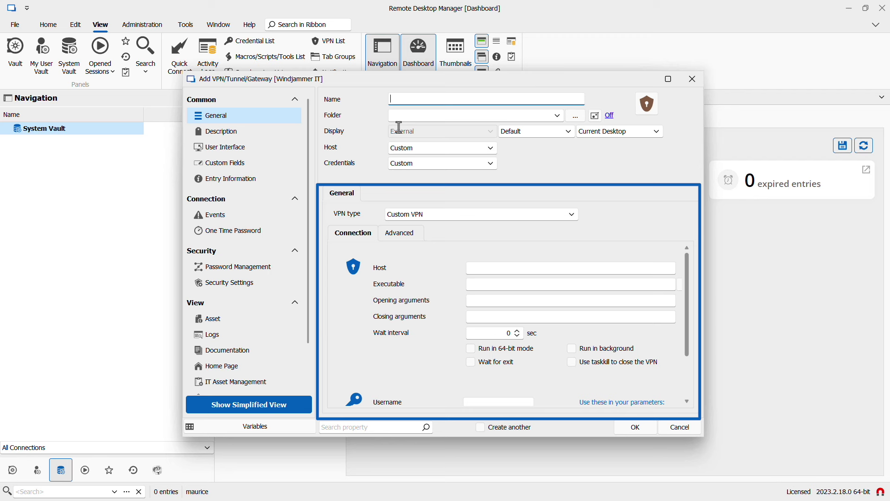
# - Save Windjammer VPN by Devolutions with host localhost and executable C:\Devolutions\Applications\DevoVPN\DevolutionsVpnClient.exe
pyautogui.write('Windjammer VPN by Devolutions')
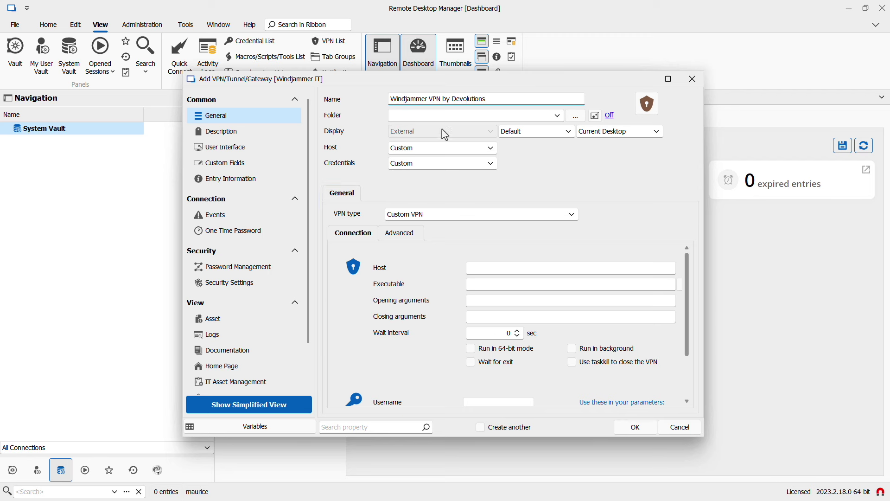
pyautogui.click(474, 269)
pyautogui.write('localhost')
pyautogui.press('Tab')
pyautogui.write('C:\\Devolutions\\Applications\\DevoVPN\\DevolutionsVpnClient.exe')
pyautogui.click(634, 429)
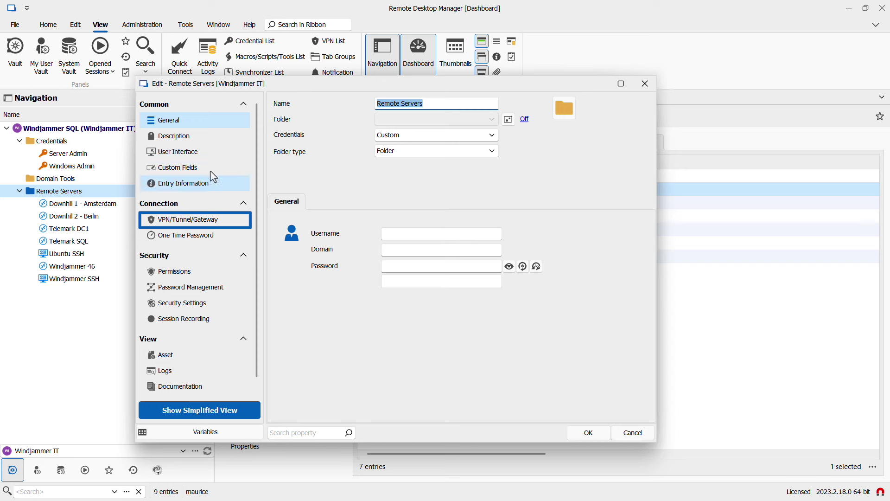
# - Set the folder's VPN to connect if unable to ping/port scan, with type Session
pyautogui.click(172, 219)
pyautogui.click(367, 136)
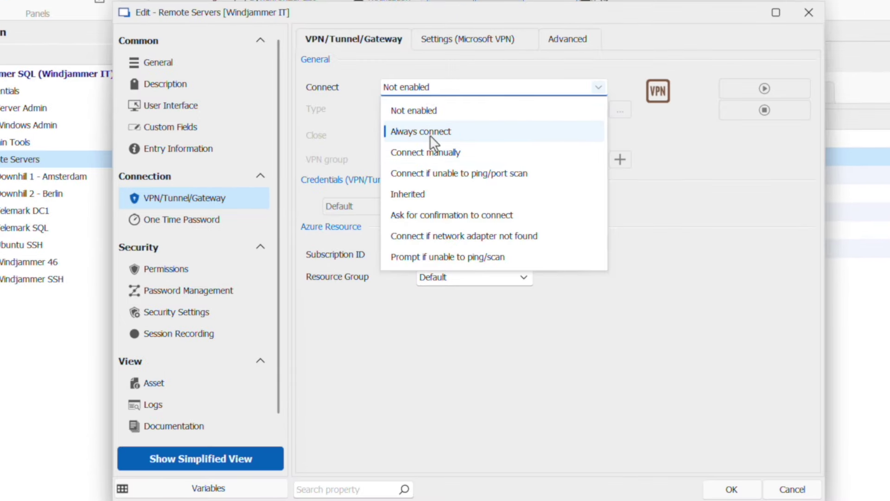
pyautogui.click(427, 174)
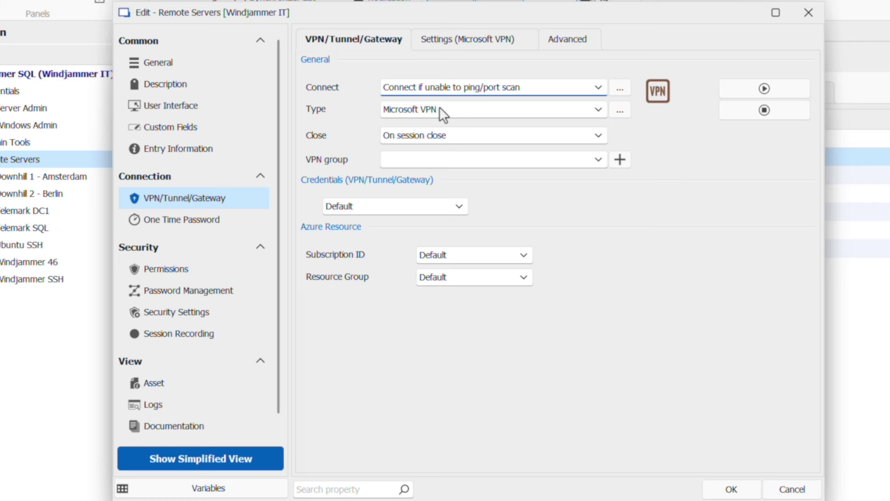
pyautogui.click(440, 113)
pyautogui.scroll(-2, 452, 279)
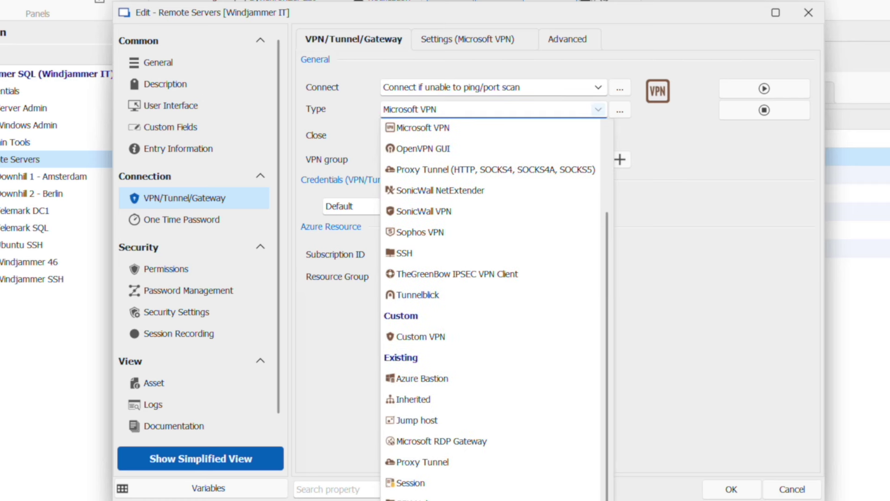
pyautogui.click(411, 483)
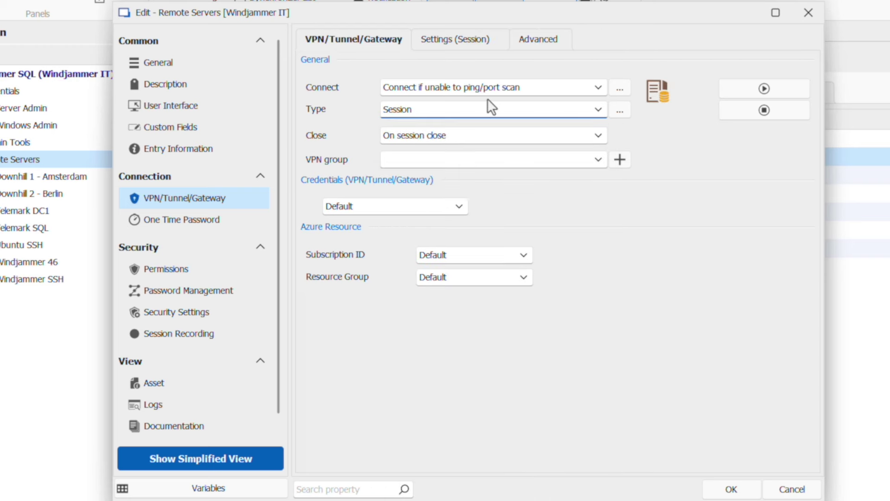
# - Link the Windjammer VPN by Devolutions session and save the folder settings
pyautogui.click(460, 39)
pyautogui.click(611, 96)
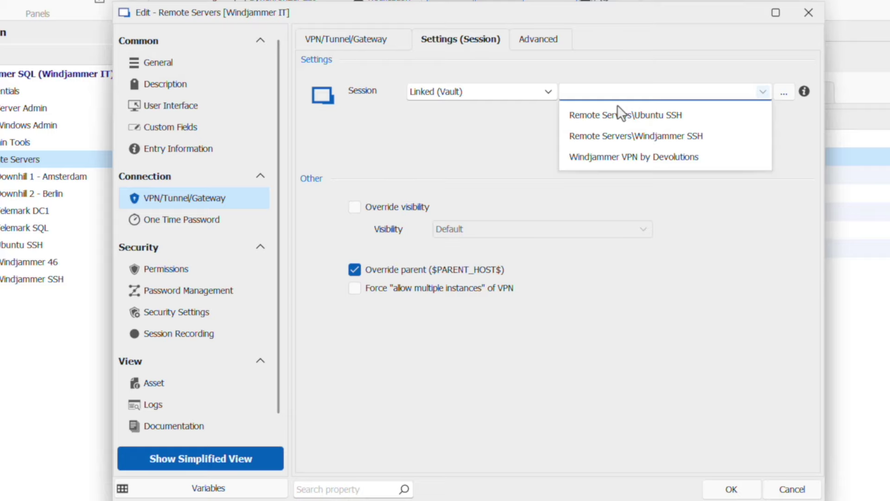
pyautogui.click(619, 156)
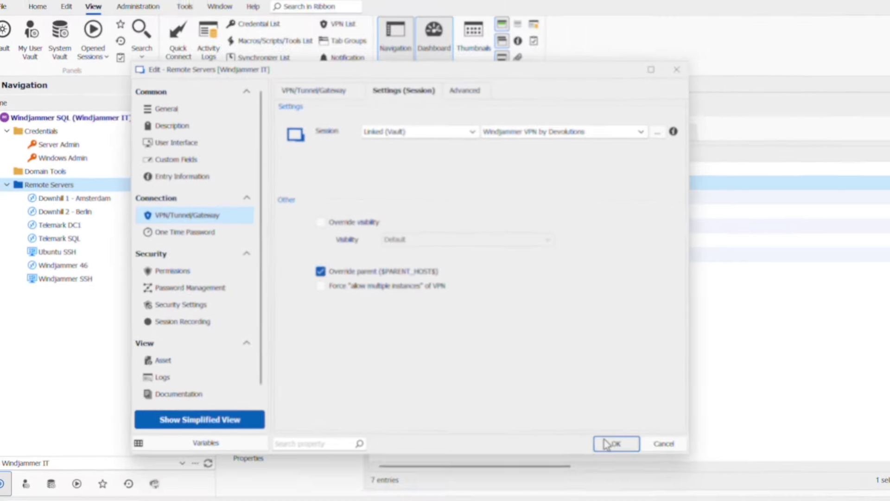
pyautogui.click(732, 490)
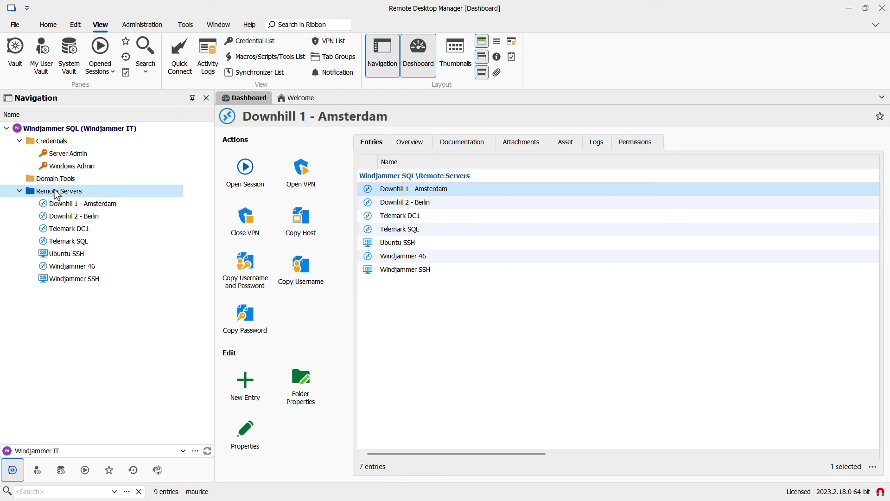
pyautogui.click(65, 203)
# - Batch-set the VPN connect mode of all seven server entries to Inherited
pyautogui.keyDown('shift'); pyautogui.click(80, 280); pyautogui.keyUp('shift')
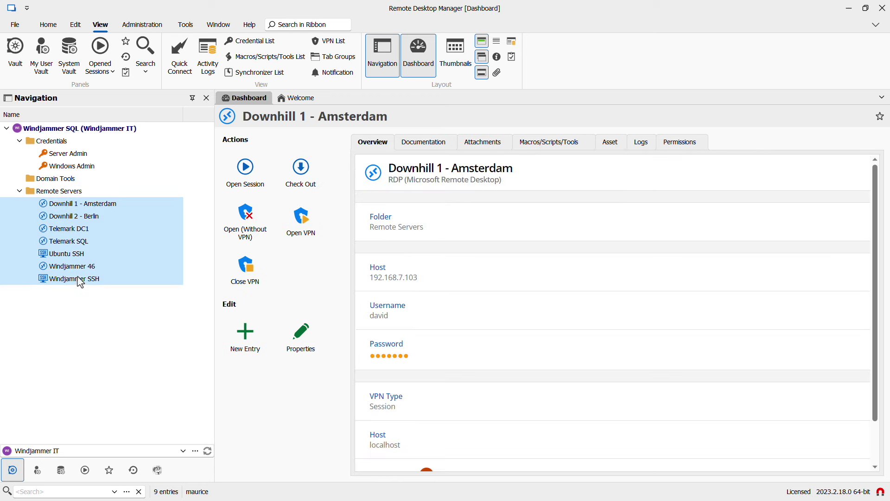
pyautogui.rightClick(80, 282)
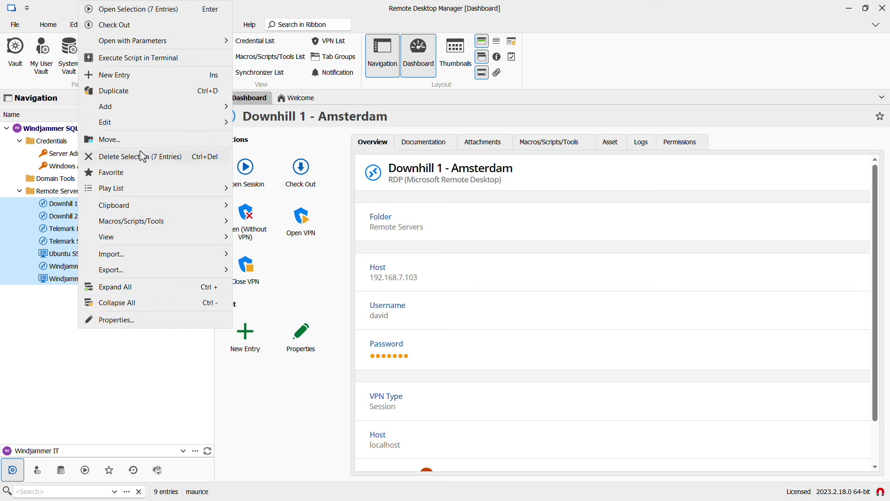
pyautogui.moveTo(134, 124)
pyautogui.moveTo(297, 194)
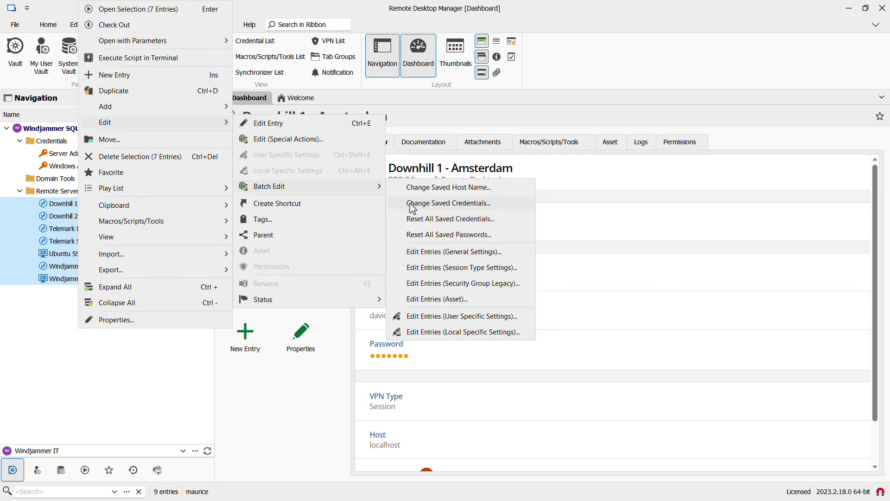
pyautogui.click(468, 256)
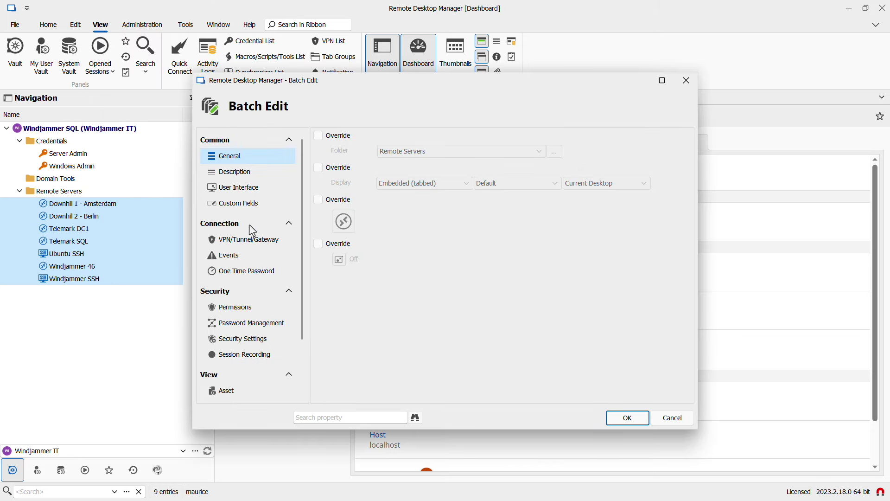
pyautogui.click(248, 241)
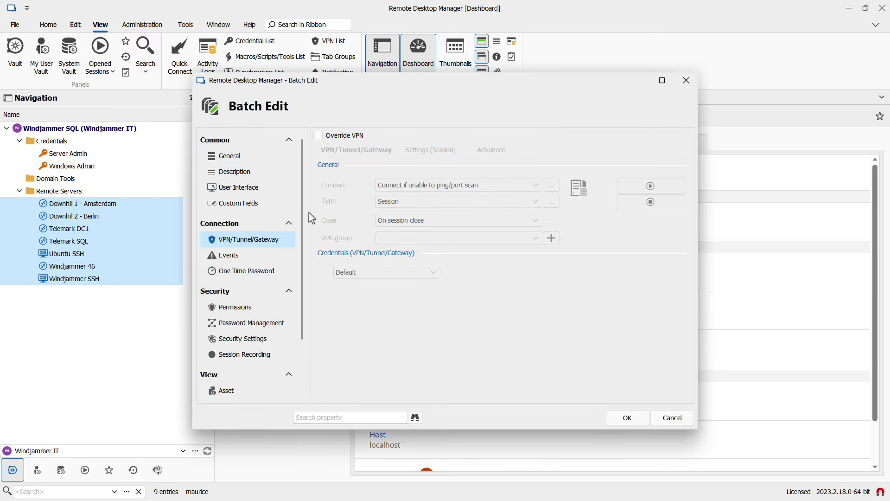
pyautogui.click(319, 136)
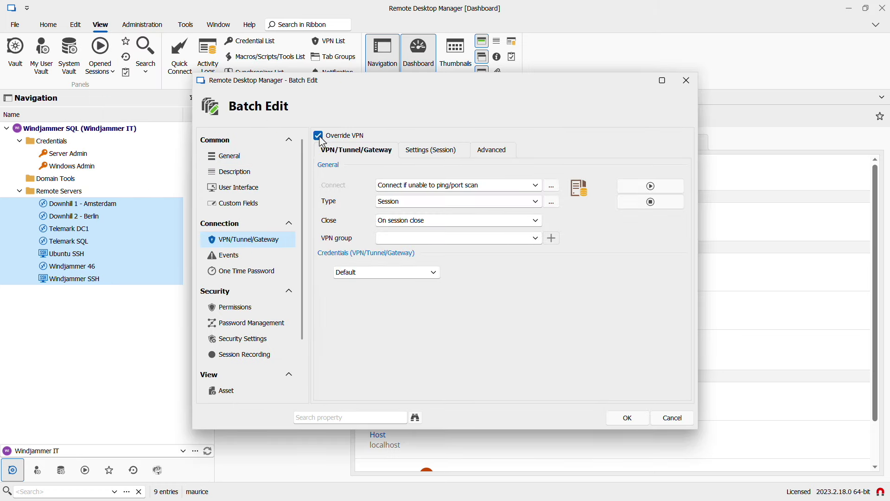
pyautogui.click(416, 192)
pyautogui.click(390, 263)
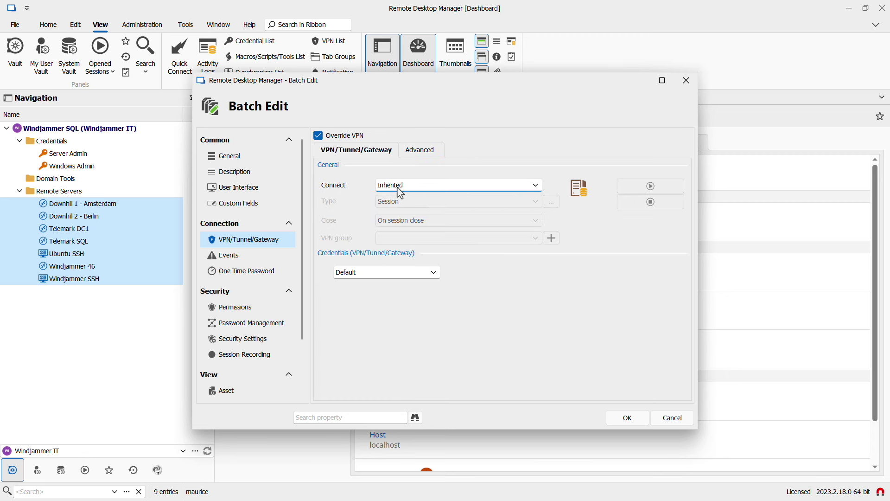
pyautogui.click(628, 420)
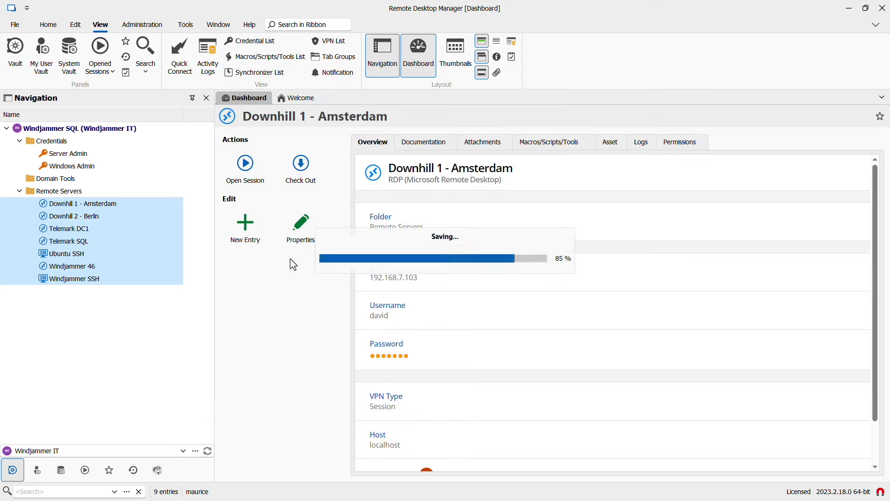
pyautogui.click(62, 192)
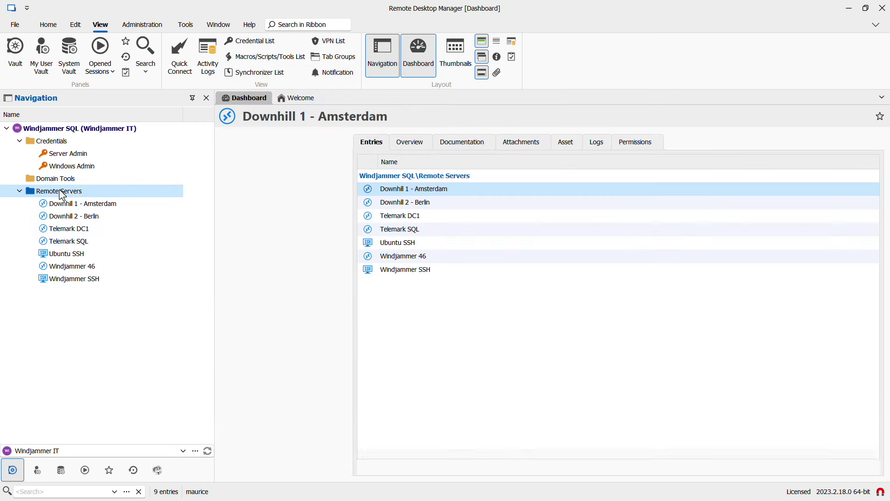
# - Rename the folder to 'Remote Servers (with VPN)'
pyautogui.rightClick(62, 195)
pyautogui.click(82, 193)
pyautogui.write('(with')
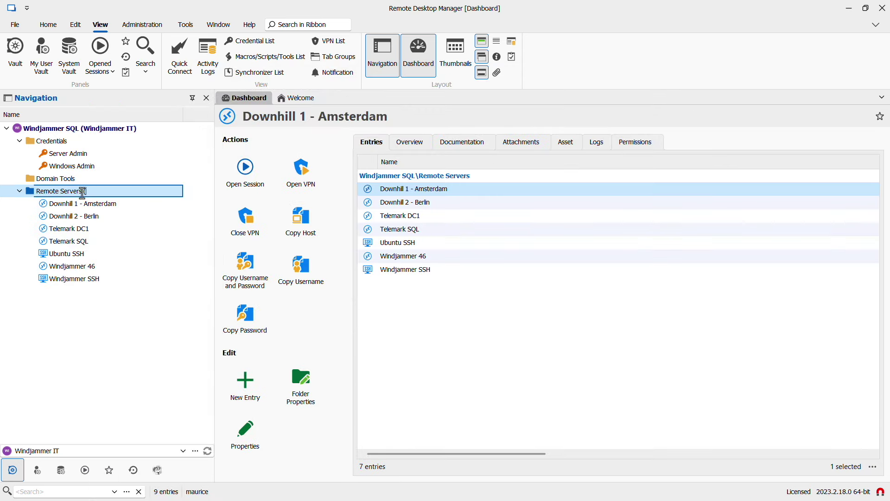
pyautogui.write('VPN)')
pyautogui.press('Return')
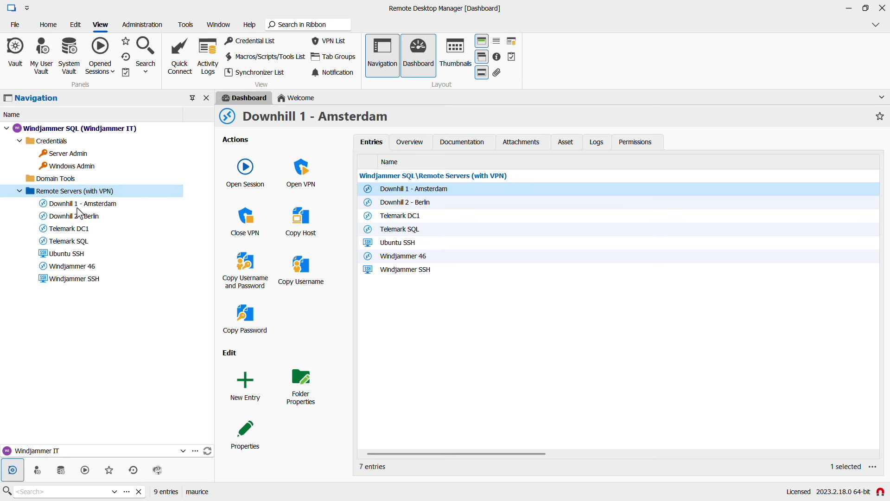
# - Open VPN-backed sessions to Downhill 1, Downhill 2, Ubuntu SSH and Windjammer SSH
pyautogui.click(77, 204)
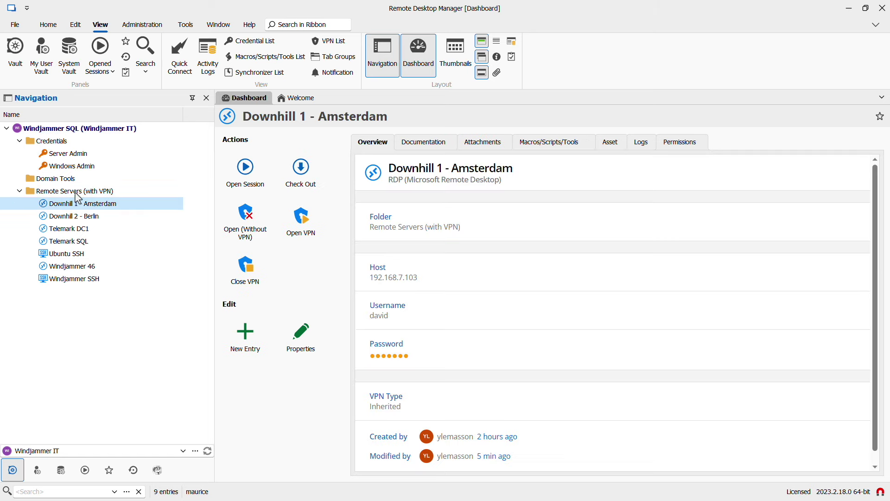
pyautogui.click(241, 182)
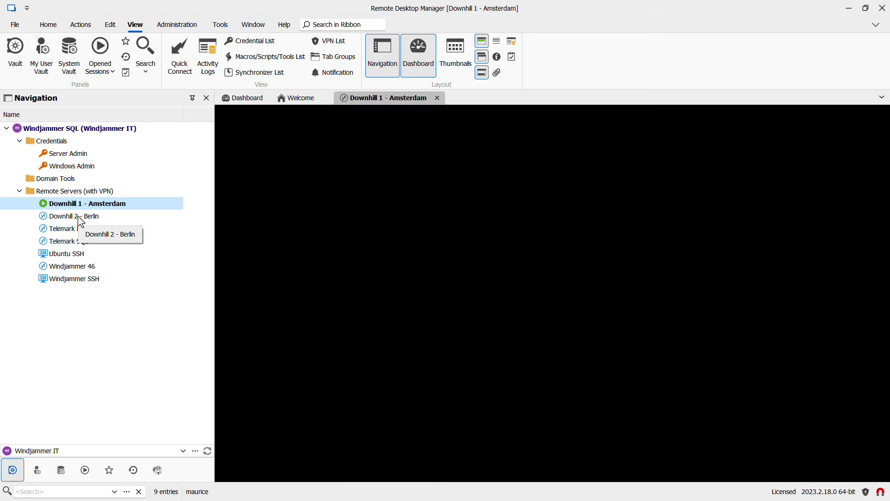
pyautogui.click(81, 216)
pyautogui.click(246, 178)
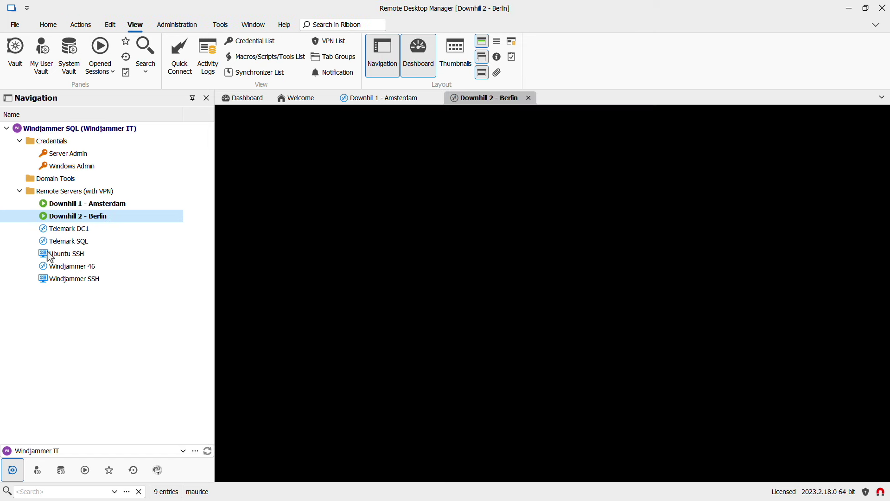
pyautogui.click(50, 257)
pyautogui.click(246, 171)
pyautogui.click(457, 285)
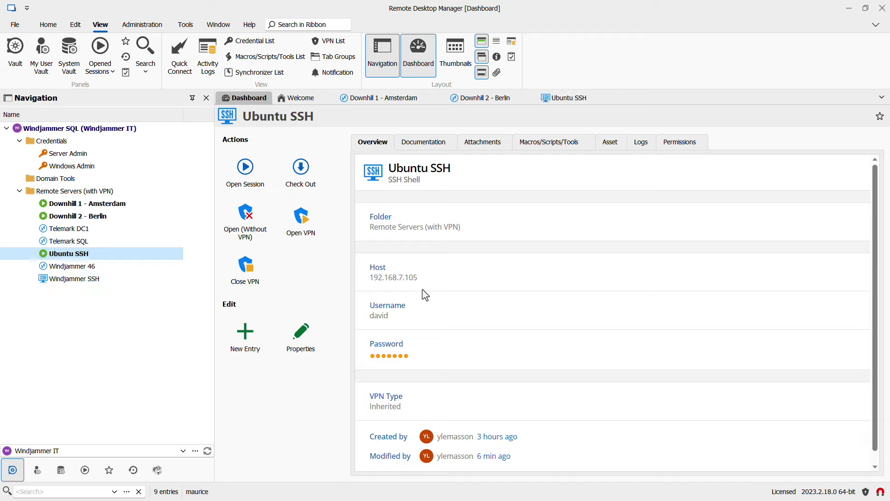
pyautogui.doubleClick(77, 278)
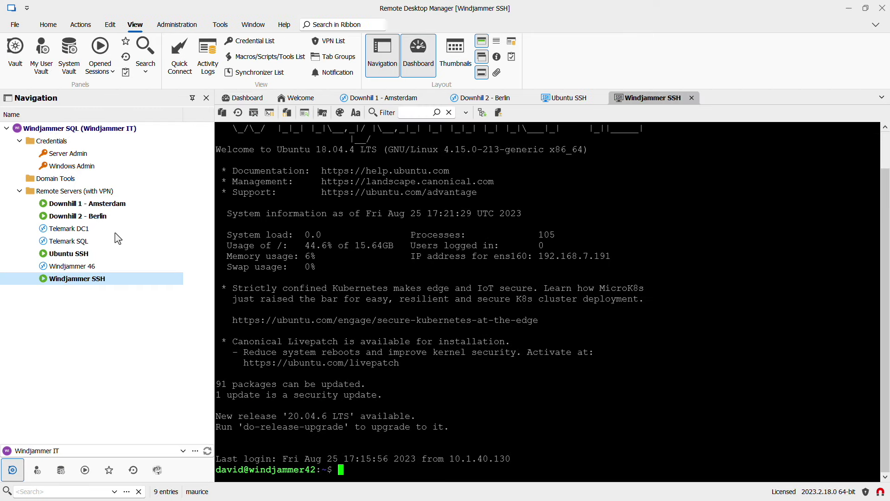
# - Close the open sessions of all seven selected server entries
pyautogui.keyDown('shift'); pyautogui.click(81, 205); pyautogui.keyUp('shift')
pyautogui.rightClick(80, 206)
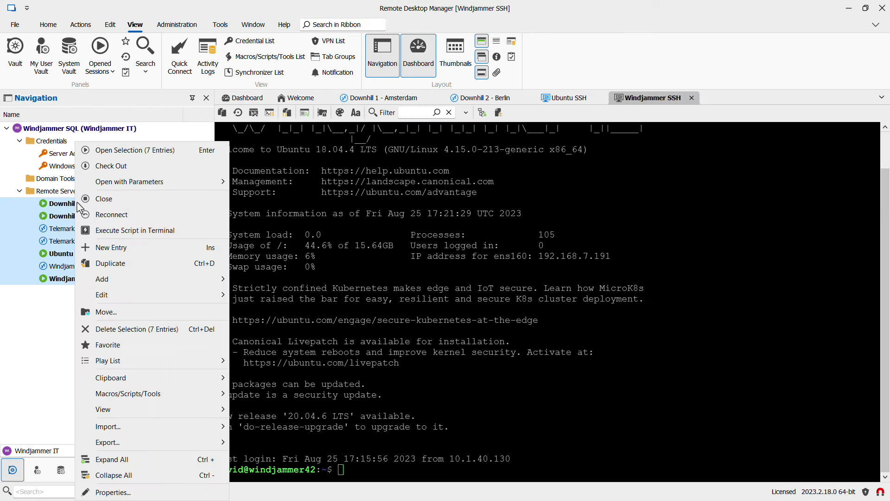
pyautogui.click(111, 198)
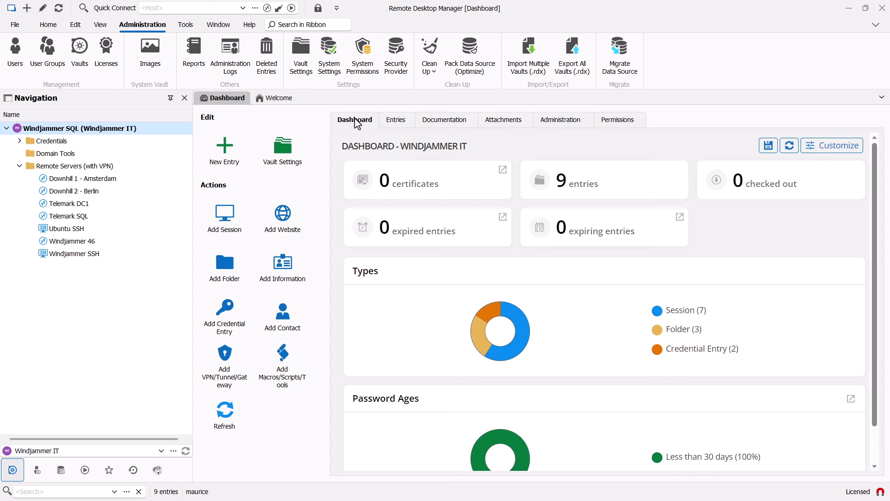
# - Show the vault's Permissions tab listing [Default] permissions and assigned users and groups
pyautogui.click(618, 120)
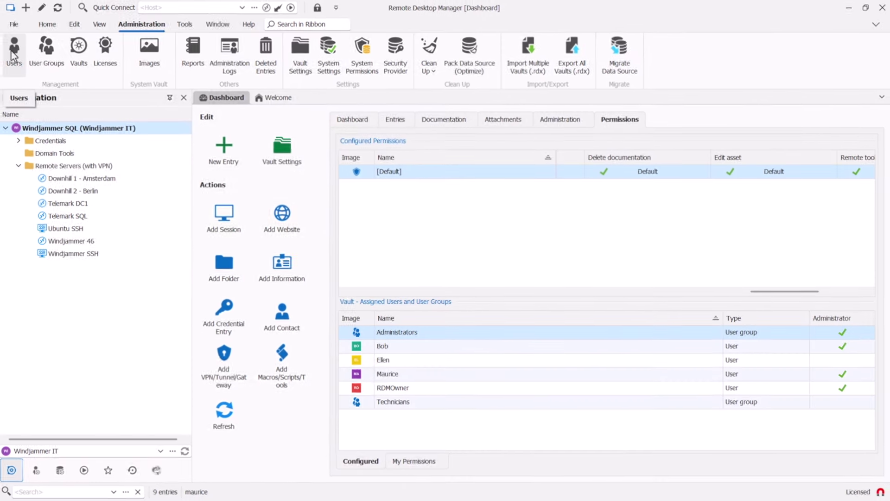
# - Give the unassigned technician user Has Access on the Windjammer IT vault and save the assignment
pyautogui.click(80, 54)
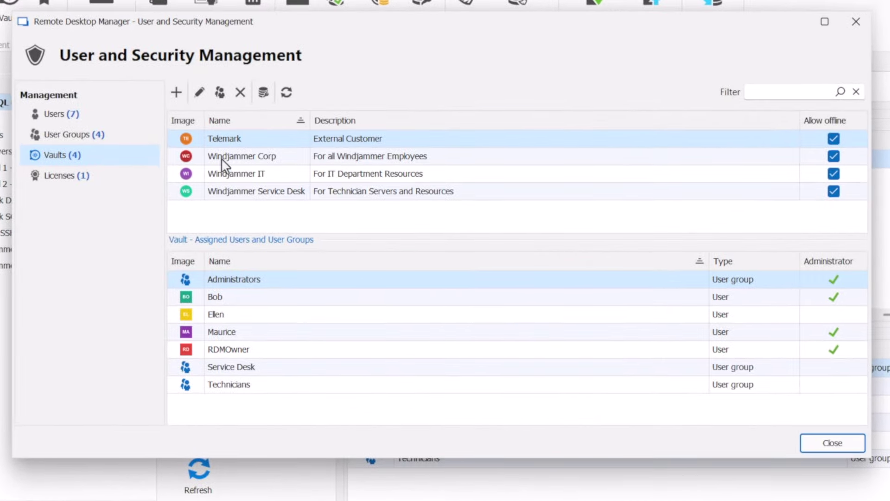
pyautogui.click(219, 171)
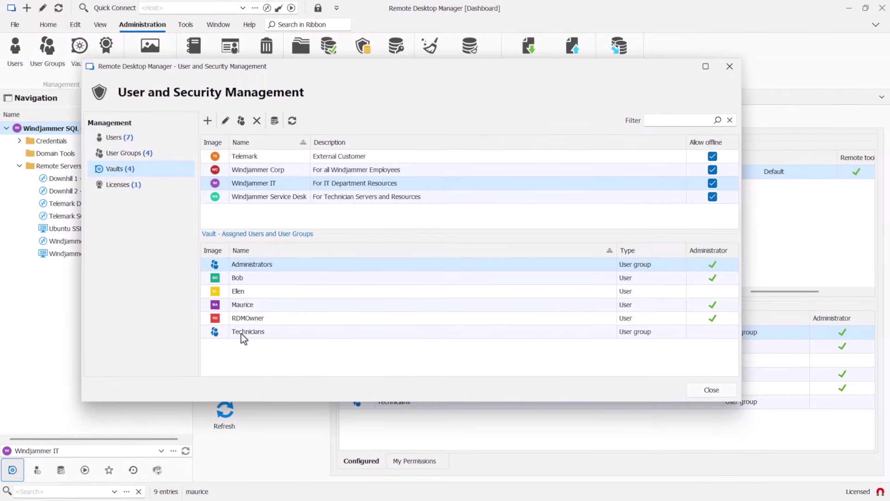
pyautogui.doubleClick(241, 333)
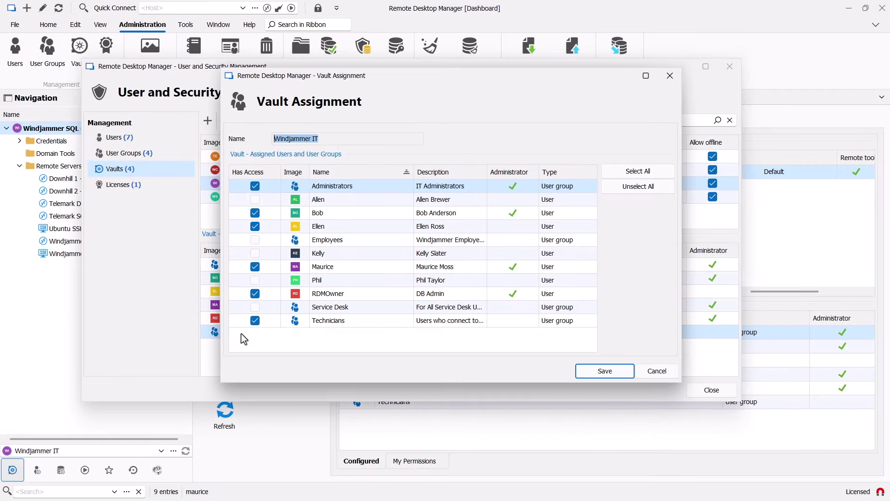
pyautogui.click(255, 253)
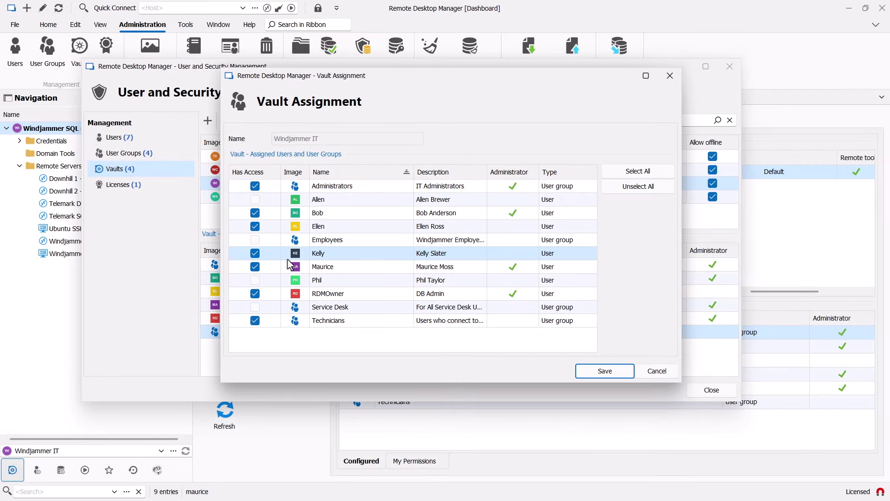
pyautogui.click(605, 372)
pyautogui.click(712, 390)
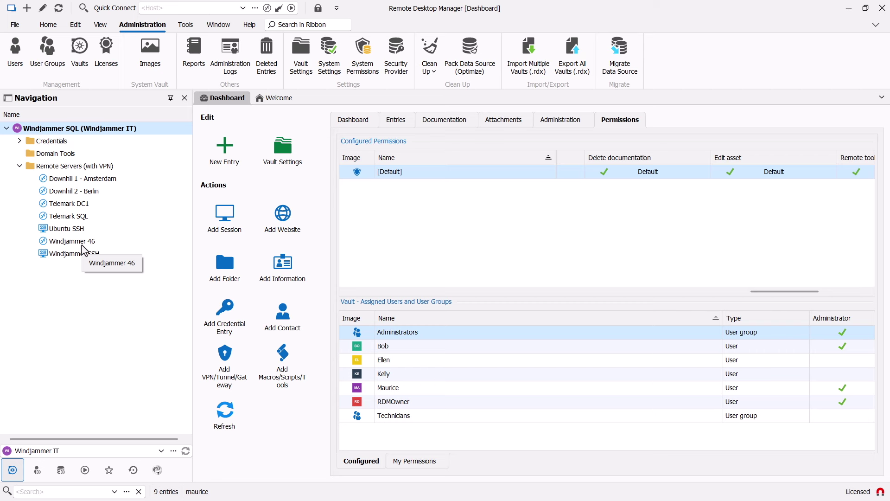
pyautogui.click(44, 155)
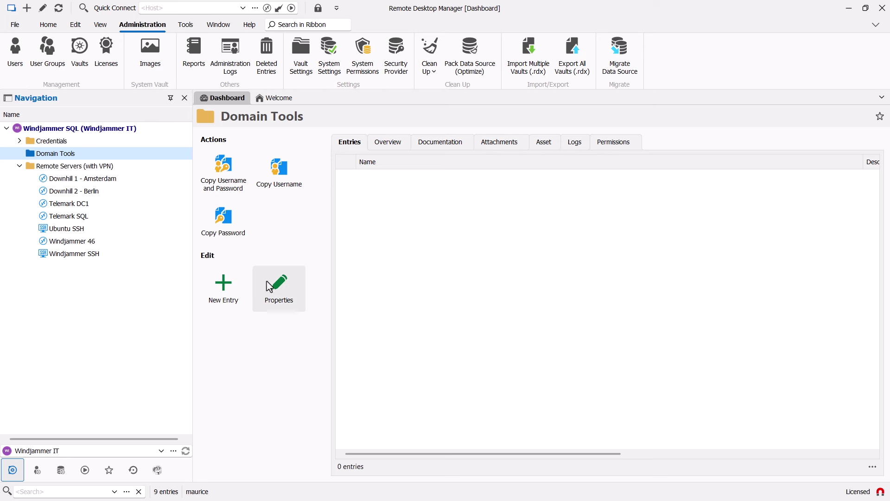
# - Set the Domain Tools folder's permission to Never without granting anyone access, and save
pyautogui.click(277, 292)
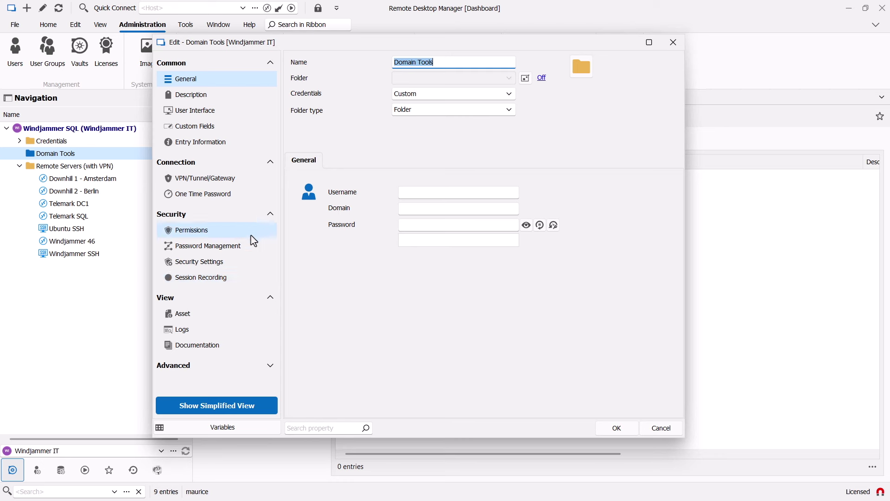
pyautogui.click(198, 232)
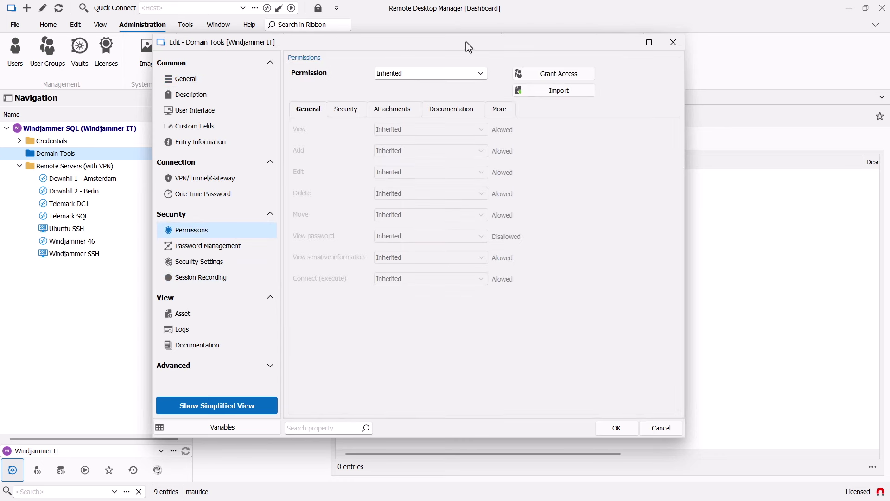
pyautogui.click(458, 76)
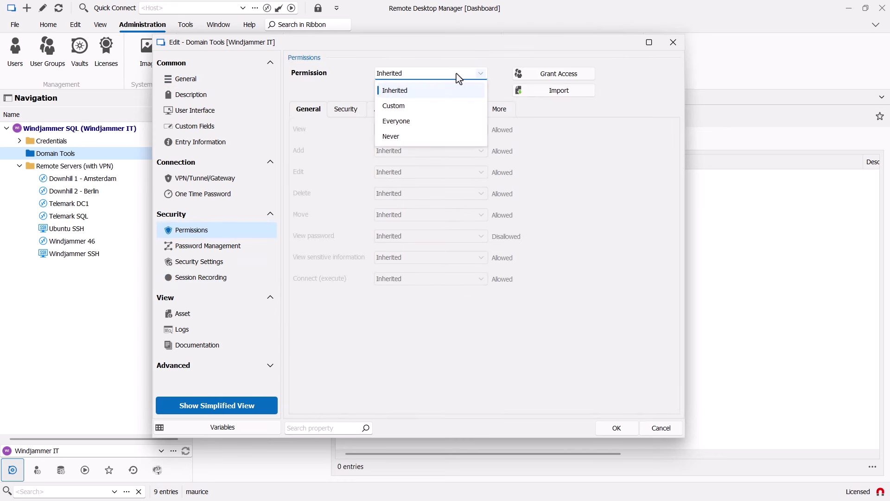
pyautogui.click(395, 141)
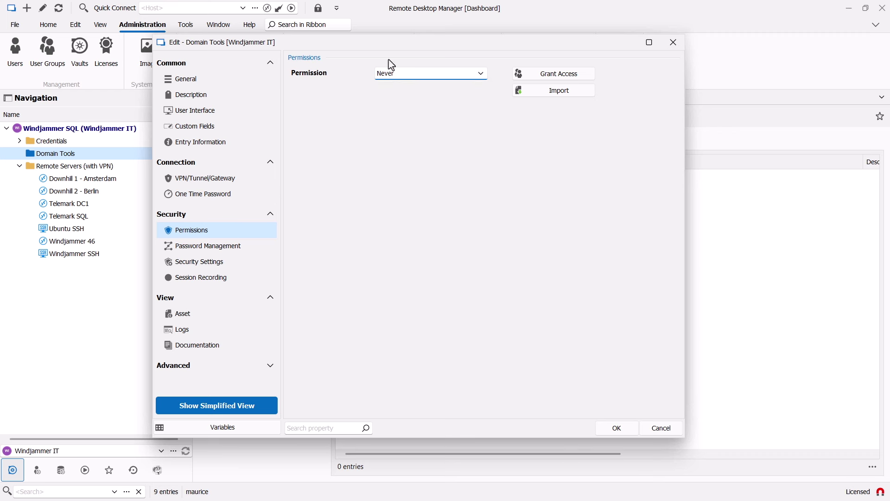
pyautogui.click(543, 77)
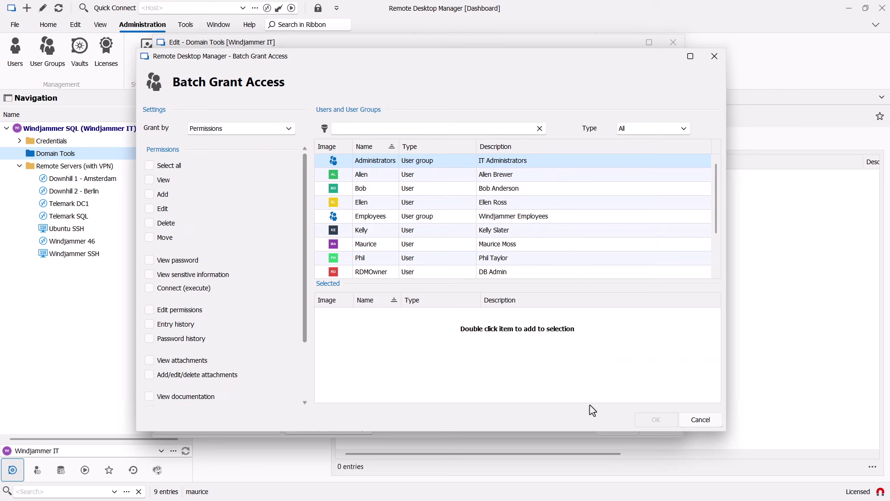
pyautogui.click(696, 421)
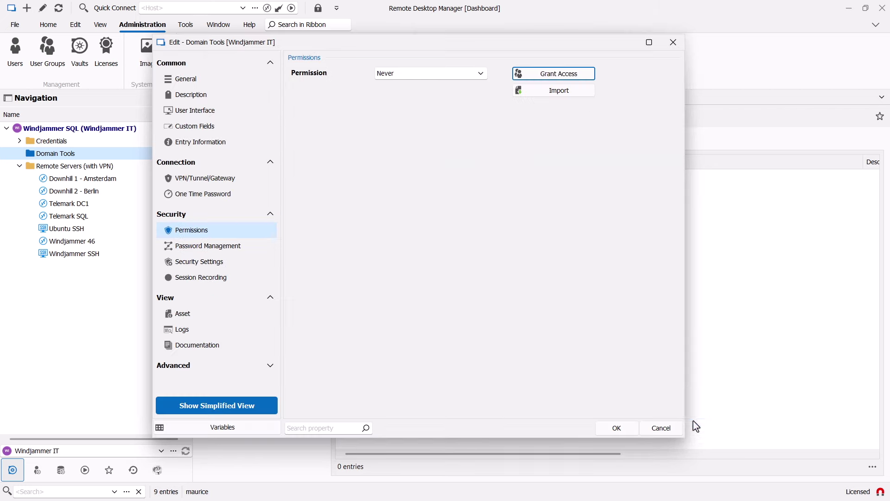
pyautogui.click(616, 429)
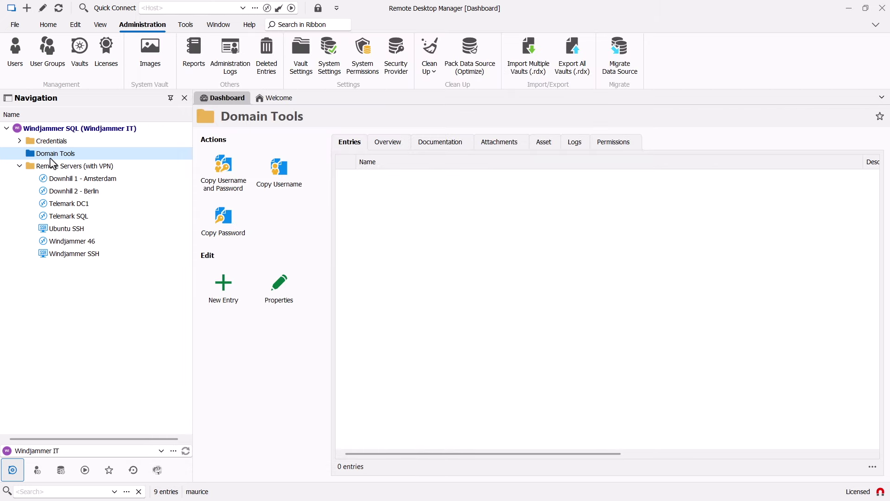
# - Add an Active Directory Dashboard entry named 'Windjammer AD' with the pasted domain controller host
pyautogui.click(221, 290)
pyautogui.click(296, 139)
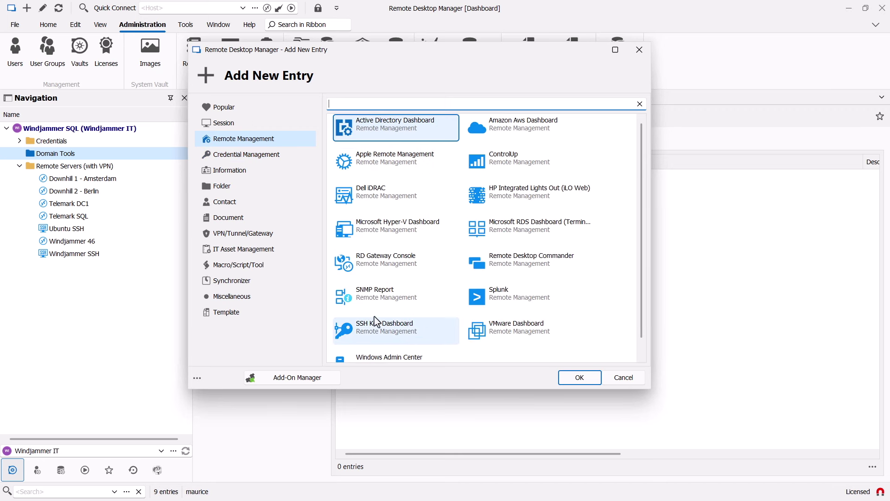
pyautogui.click(578, 381)
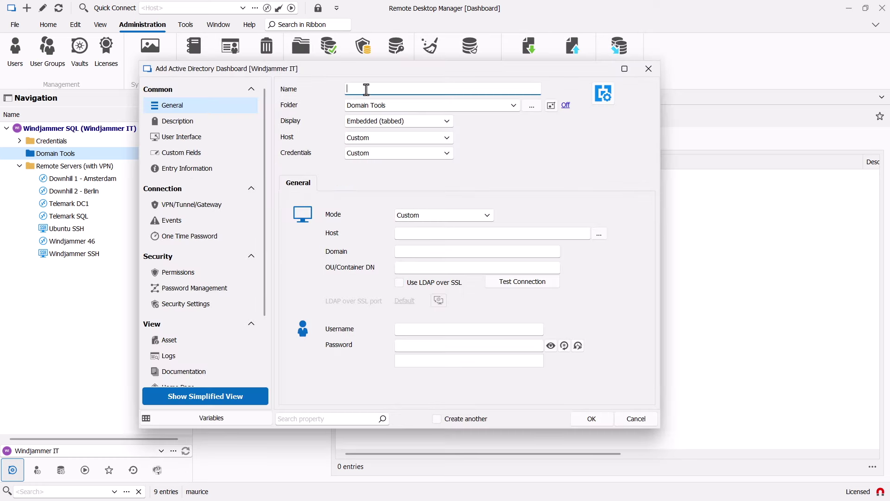
pyautogui.write('Windjammer AD')
pyautogui.click(439, 233)
pyautogui.write('vwindsrv-dc.windjammer.loc')
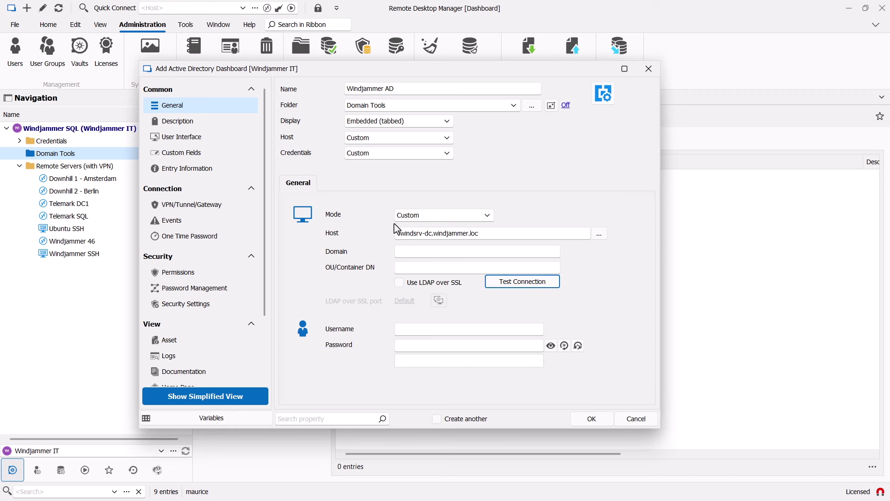
# - Set the entry's credentials to My privileged account
pyautogui.click(376, 155)
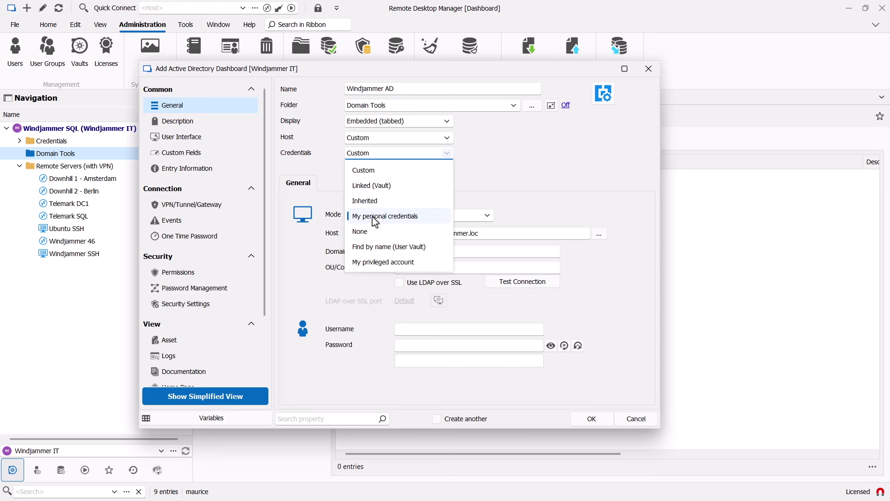
pyautogui.click(372, 262)
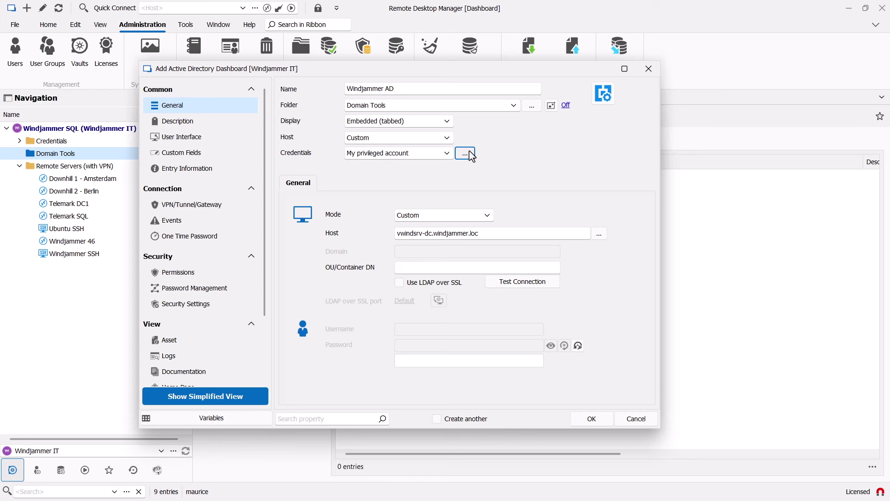
pyautogui.click(468, 153)
pyautogui.click(627, 413)
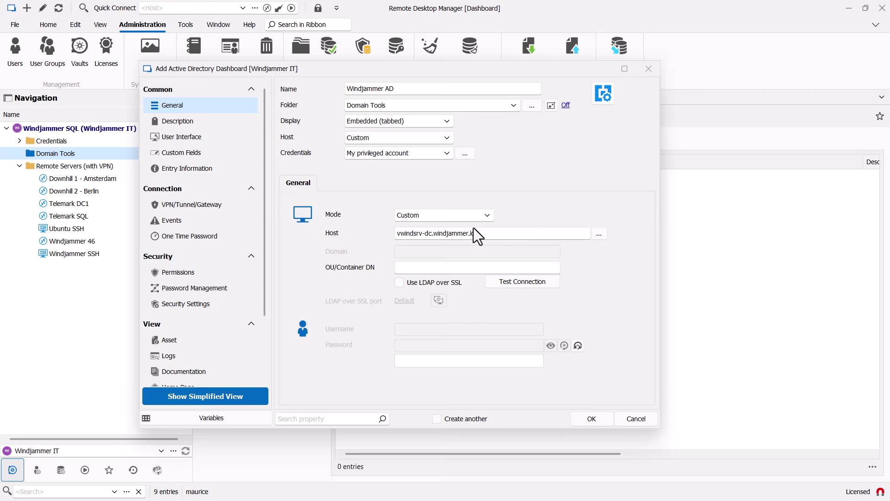
# - Set Open logs to Custom with Prompt for comment, Open comment required and Ticket number required
pyautogui.click(174, 354)
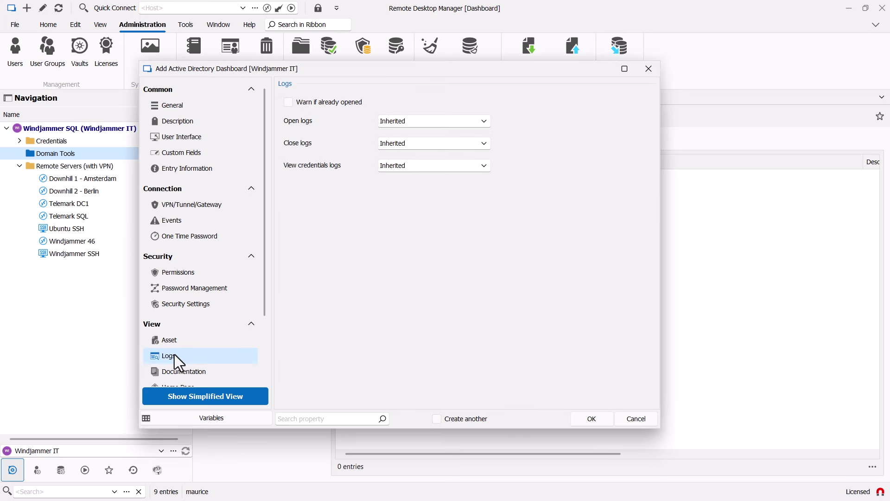
pyautogui.click(402, 123)
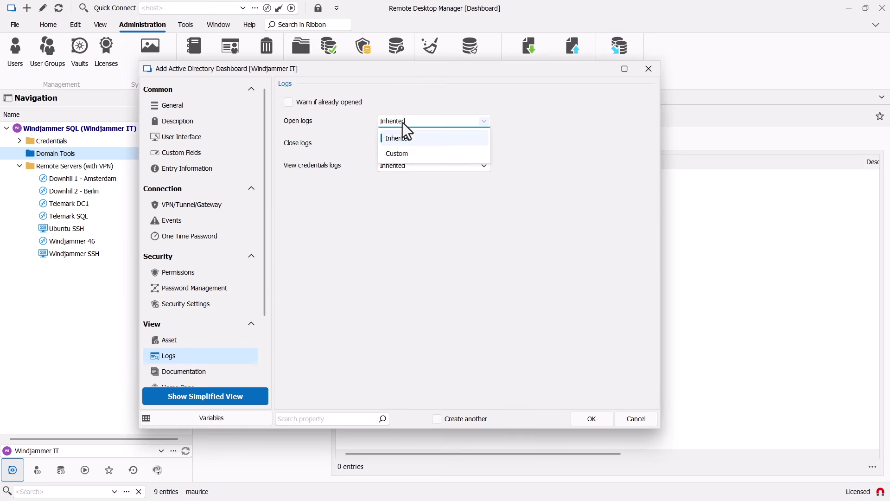
pyautogui.click(393, 155)
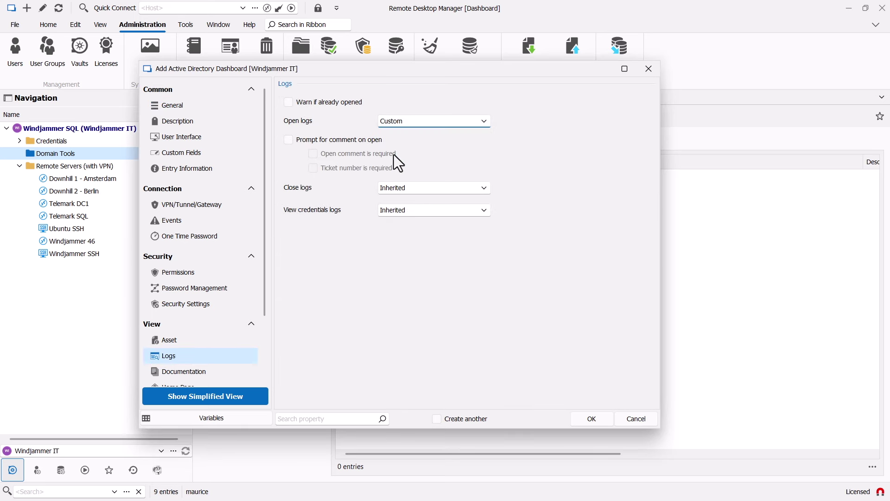
pyautogui.click(288, 140)
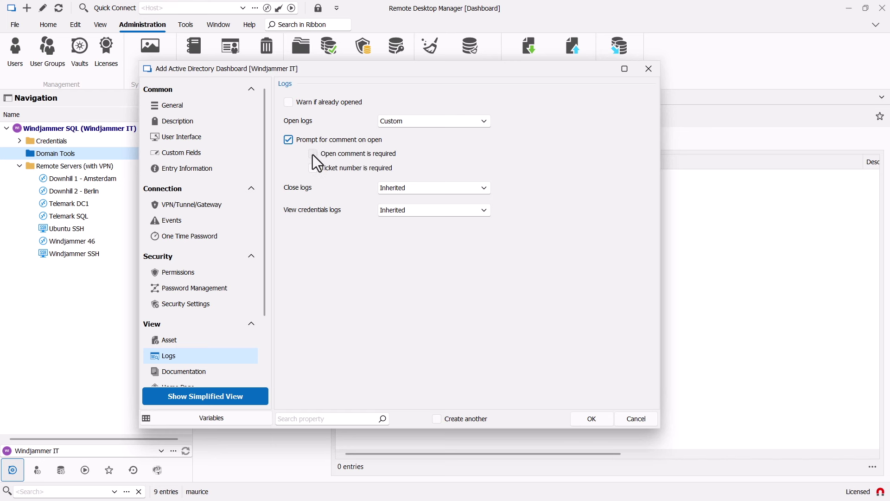
pyautogui.click(313, 155)
pyautogui.click(313, 168)
# - Save Windjammer AD and open its session under ticket ITHELP-7769 with a comment about updating the user's AD groups
pyautogui.click(591, 419)
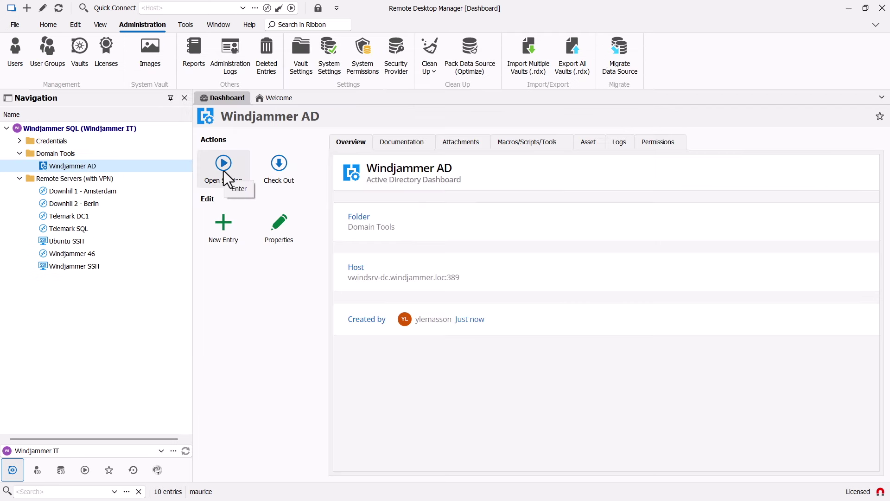
pyautogui.click(223, 165)
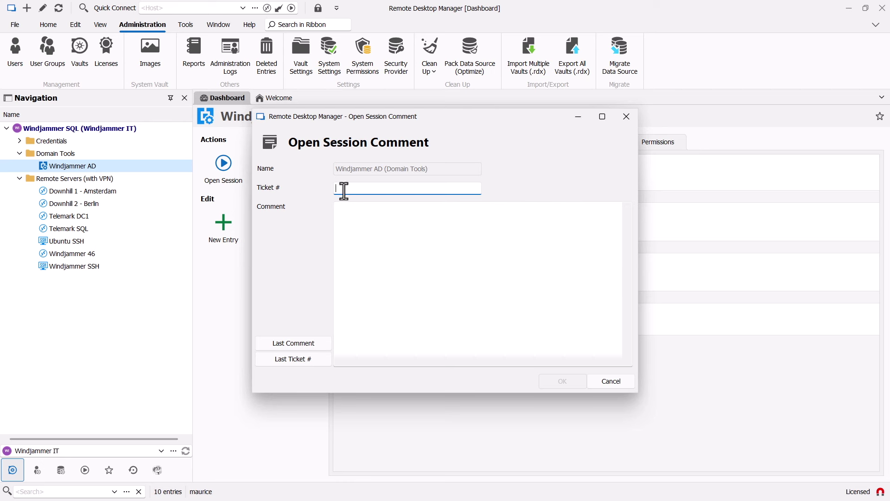
pyautogui.write('ITHELP-7769')
pyautogui.click(420, 254)
pyautogui.write("Updating Kelly's AD Groups by adding her to the IT Technicians")
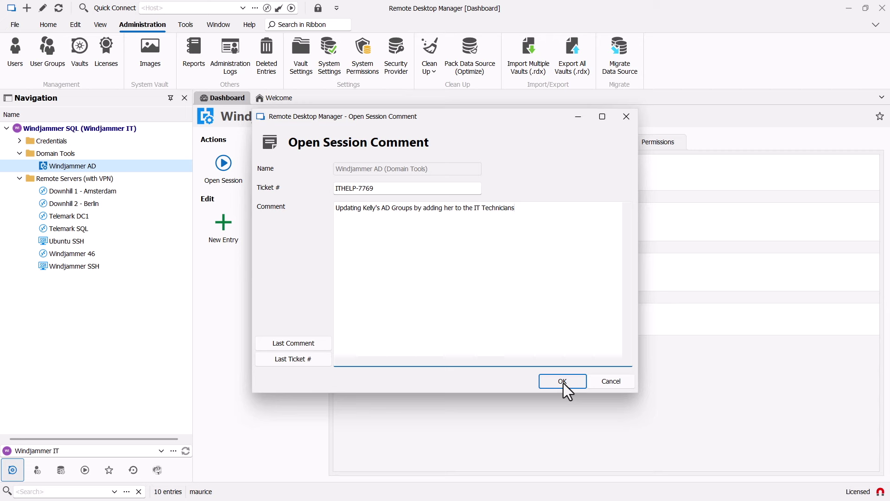
pyautogui.click(563, 381)
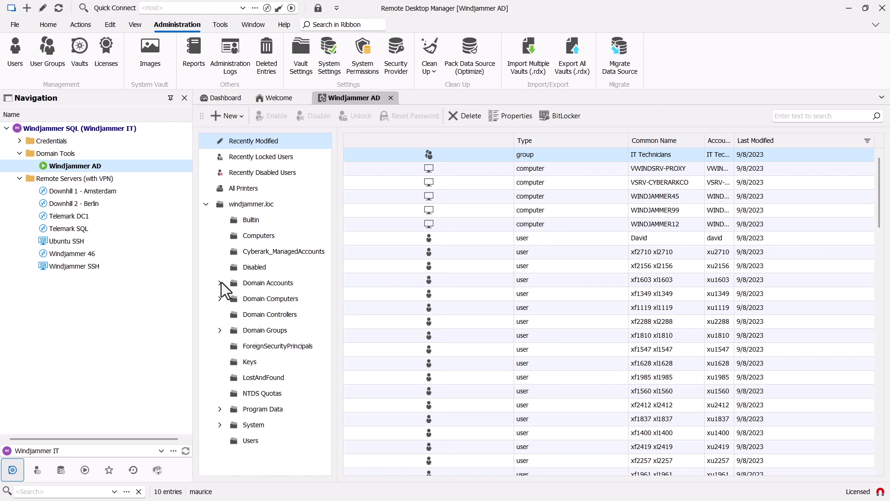
# - Open the IT Technicians group's properties under Domain Accounts > Global > Users
pyautogui.click(220, 283)
pyautogui.click(265, 330)
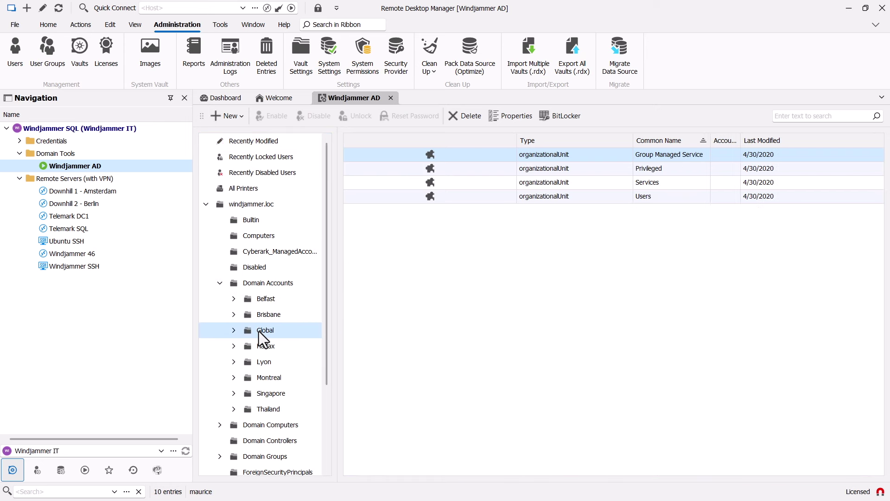
pyautogui.click(233, 330)
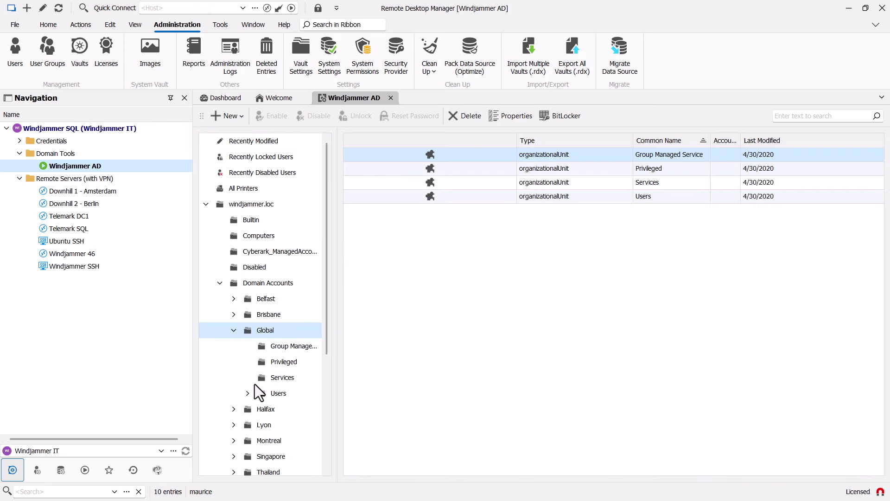
pyautogui.click(260, 393)
pyautogui.click(445, 197)
pyautogui.doubleClick(444, 200)
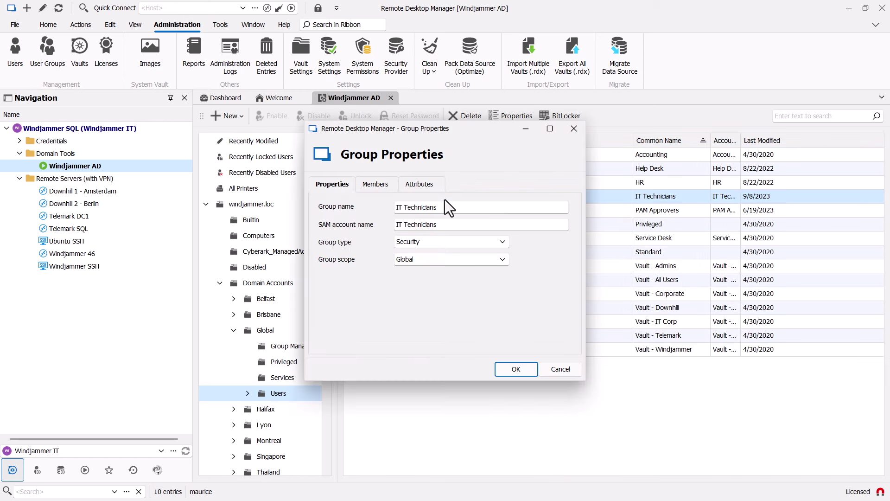
# - Add the technician user as a member of IT Technicians and save the change
pyautogui.click(376, 184)
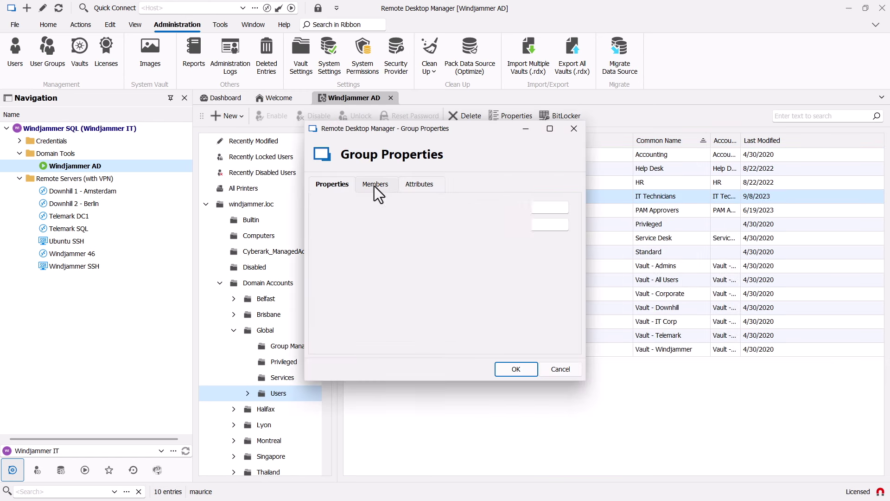
pyautogui.click(556, 201)
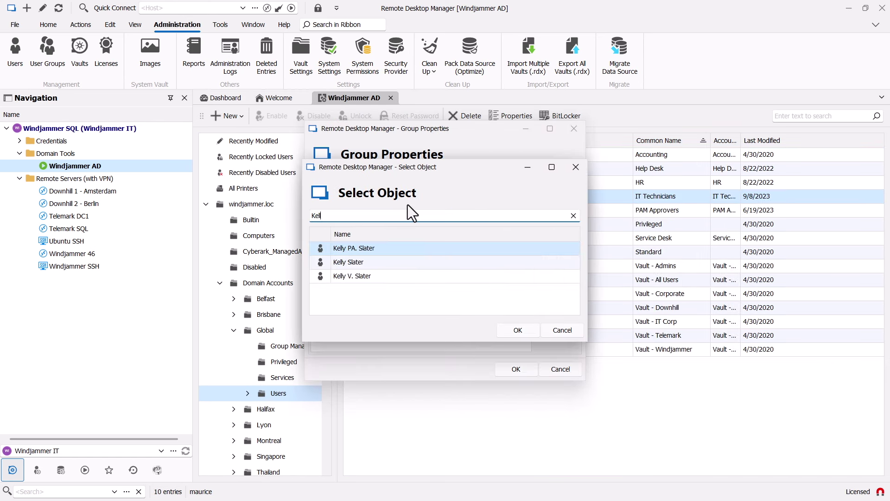
pyautogui.doubleClick(371, 261)
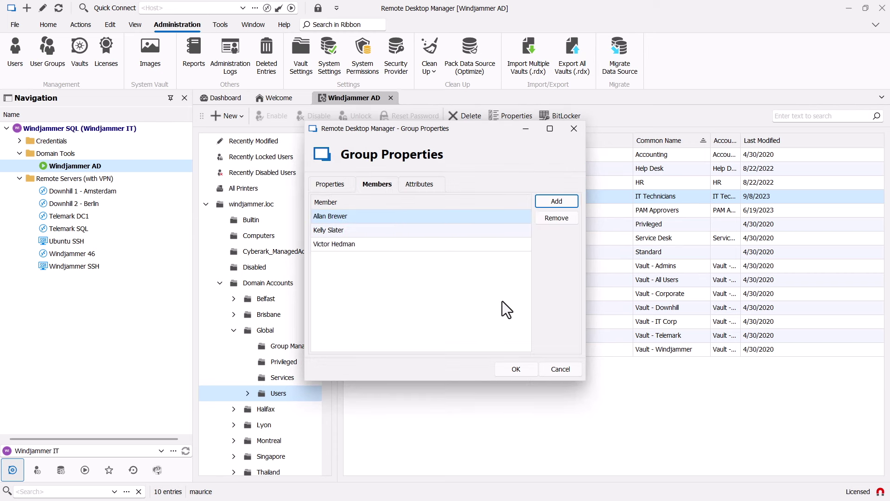
pyautogui.click(510, 369)
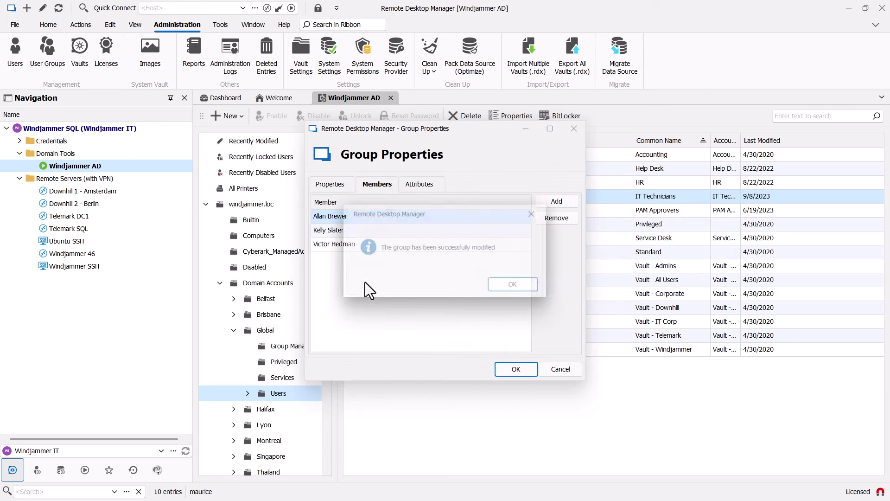
pyautogui.click(521, 289)
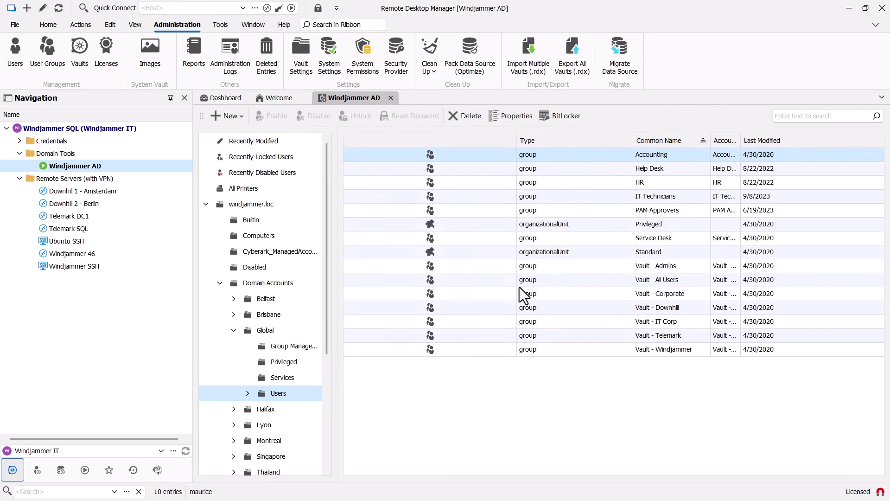
# - Close the Windjammer AD session and scroll through its Logs table to review the ITHELP-7769 entry
pyautogui.click(391, 97)
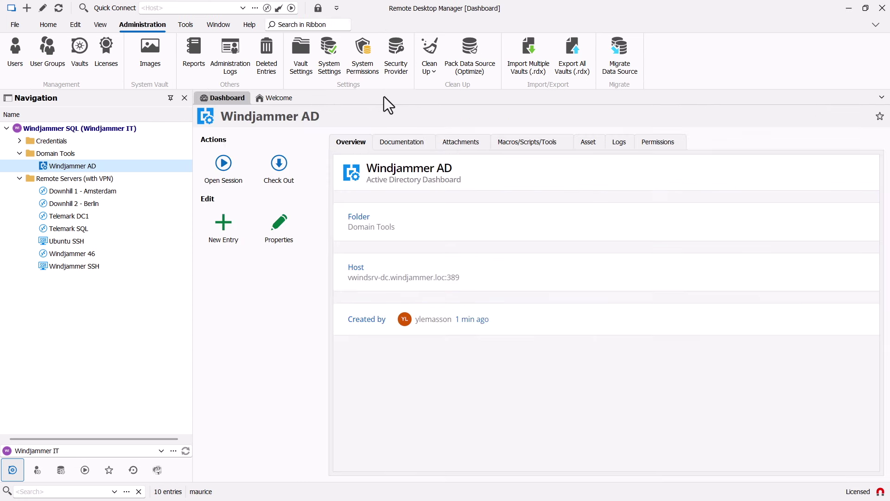
pyautogui.click(617, 153)
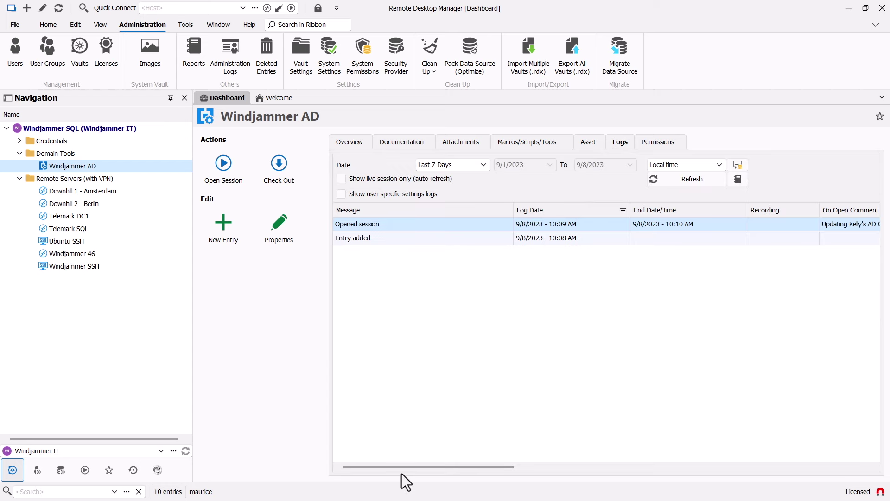
pyautogui.moveTo(404, 466); pyautogui.dragTo(764, 472)
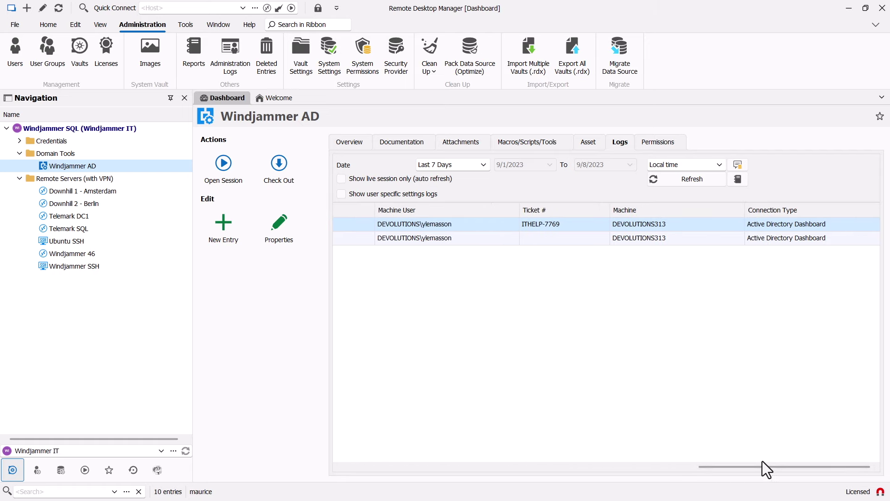
pyautogui.moveTo(757, 467); pyautogui.dragTo(312, 446)
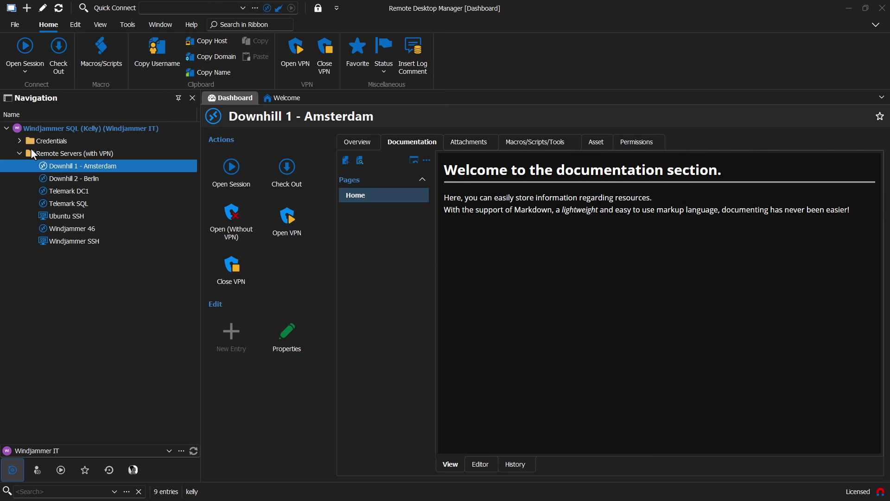
# - Open a session to Downhill 1 - Amsterdam, letting its VPN connect first
pyautogui.click(224, 166)
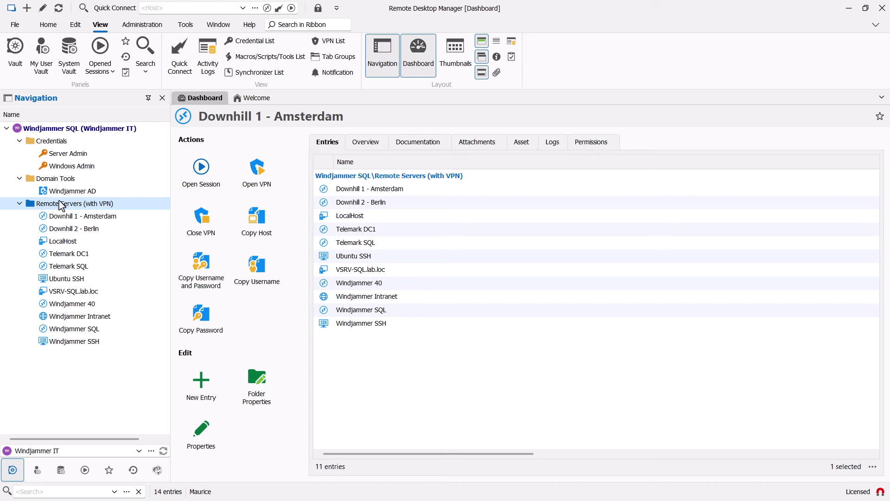
# - Create a new playlist entry named 'Daily Tasks'
pyautogui.click(200, 380)
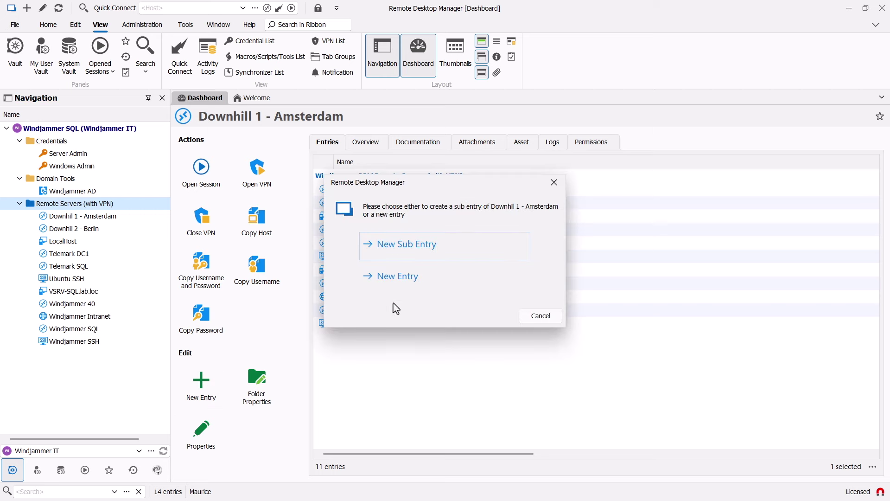
pyautogui.click(382, 274)
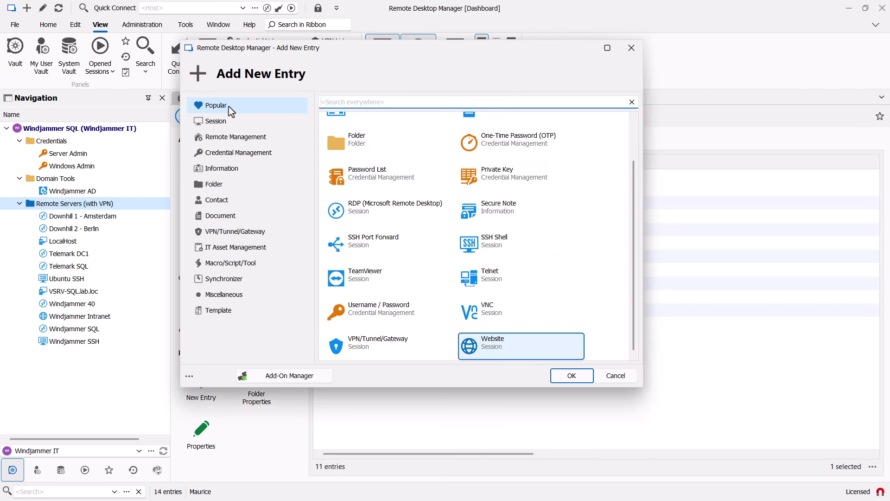
pyautogui.write('play')
pyautogui.click(580, 383)
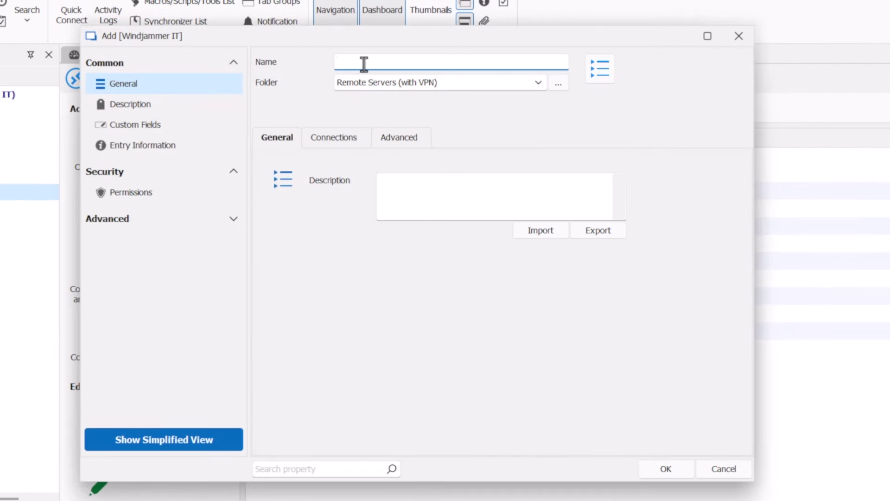
pyautogui.write('Daily Tasks')
# - Include Windjammer Intranet, Downhill 1 - Amsterdam, Downhill 2 - Berlin, Ubuntu SSH and Windjammer SSH, then save
pyautogui.click(369, 135)
pyautogui.scroll(-1, 448, 347)
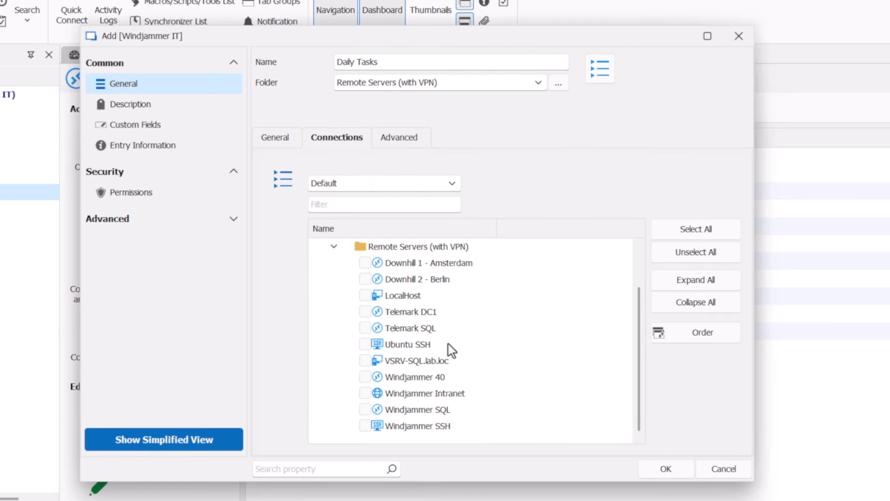
pyautogui.click(365, 394)
pyautogui.scroll(1, 374, 391)
pyautogui.click(365, 312)
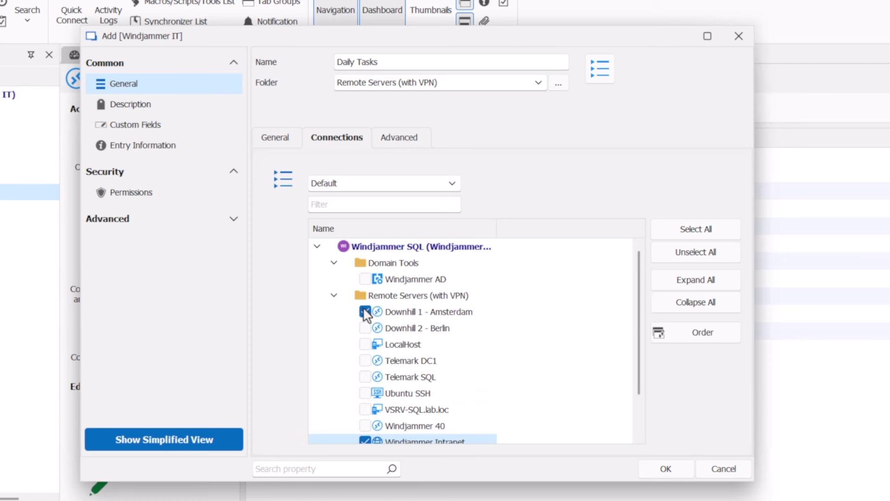
pyautogui.click(365, 328)
pyautogui.scroll(-1, 366, 343)
pyautogui.click(367, 345)
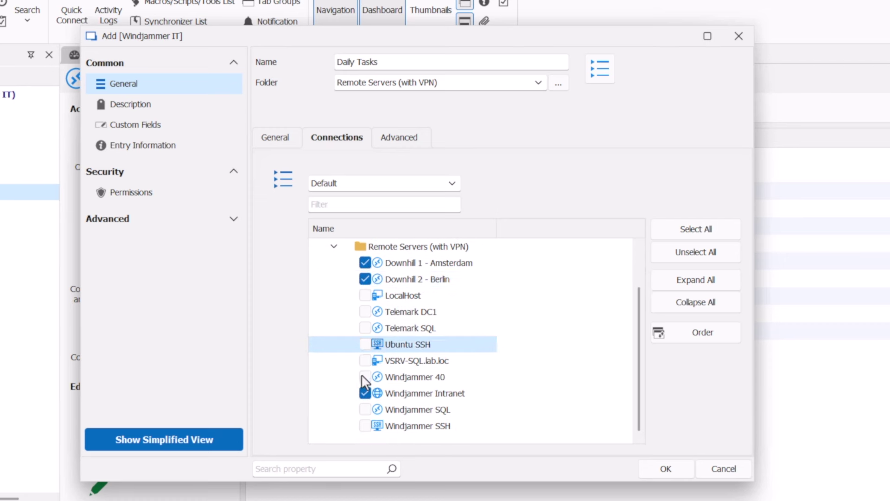
pyautogui.click(365, 344)
pyautogui.click(365, 425)
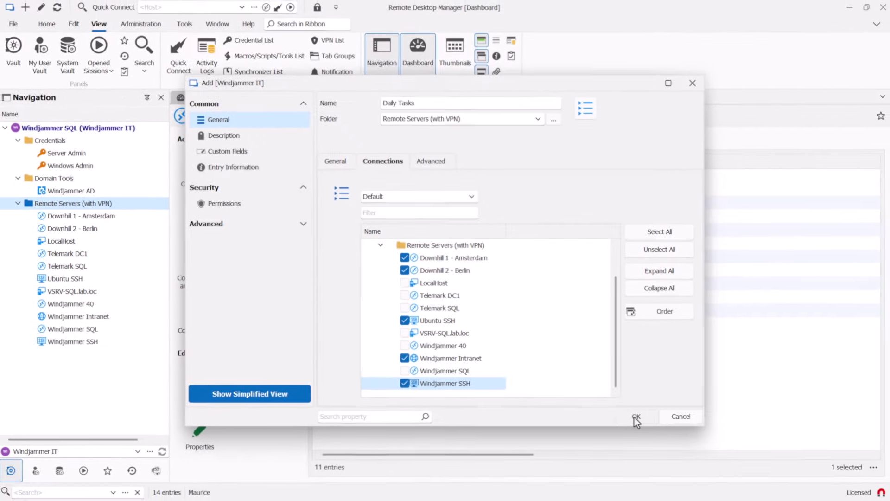
pyautogui.click(666, 468)
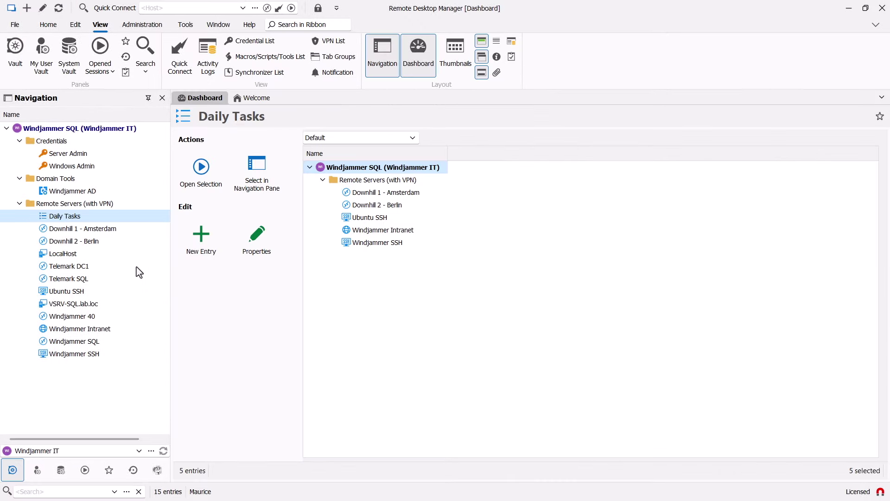
# - Open all Daily Tasks connections and view them as enlarged thumbnails with live Downhill previews
pyautogui.click(194, 176)
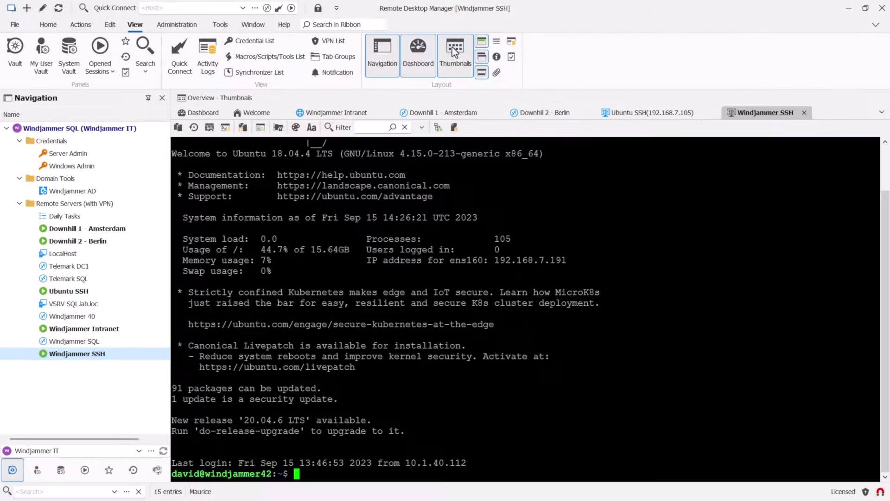
pyautogui.click(481, 82)
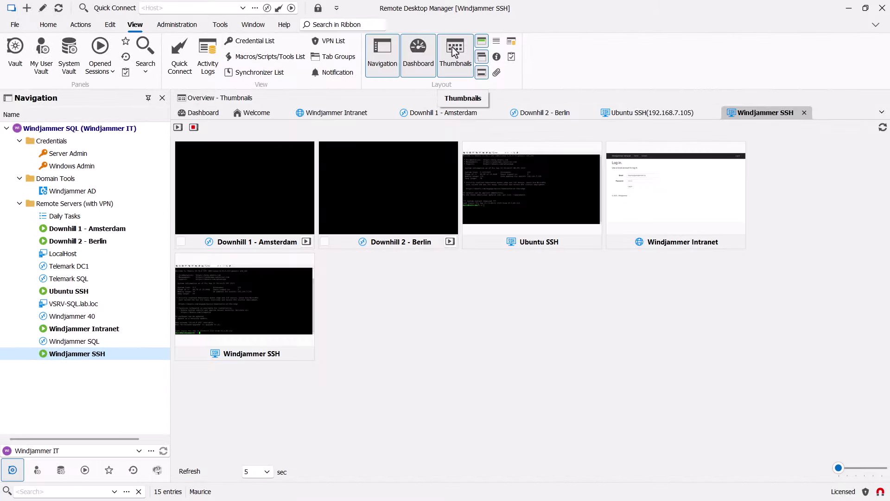
pyautogui.click(307, 241)
pyautogui.click(450, 242)
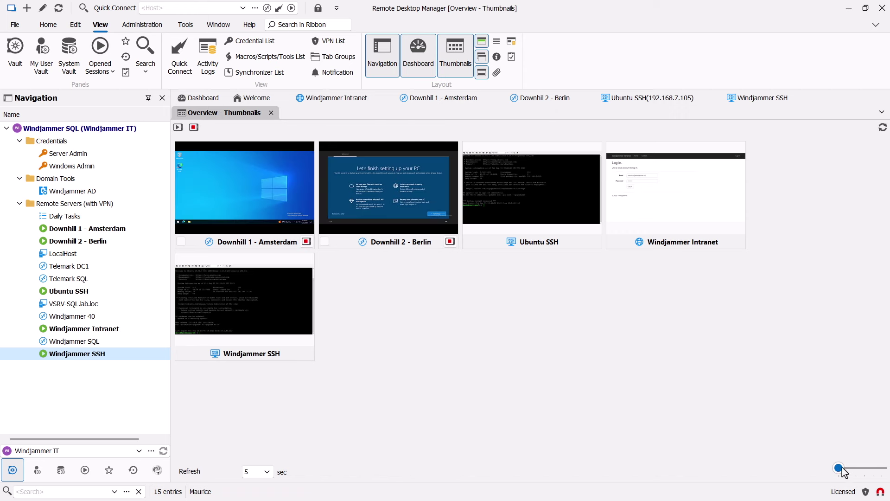
pyautogui.moveTo(839, 467); pyautogui.dragTo(847, 468)
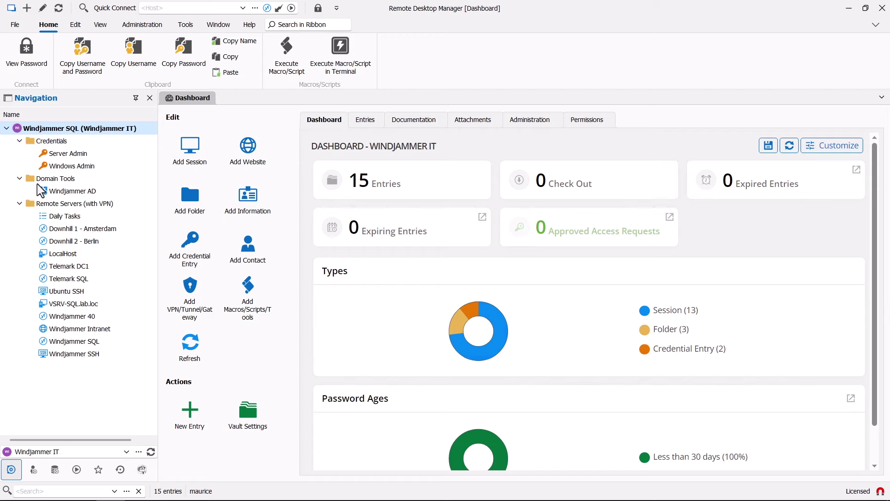
# - Run NetStat, Event Viewer and Computer Management on Windjammer 40, closing each window afterwards
pyautogui.click(80, 317)
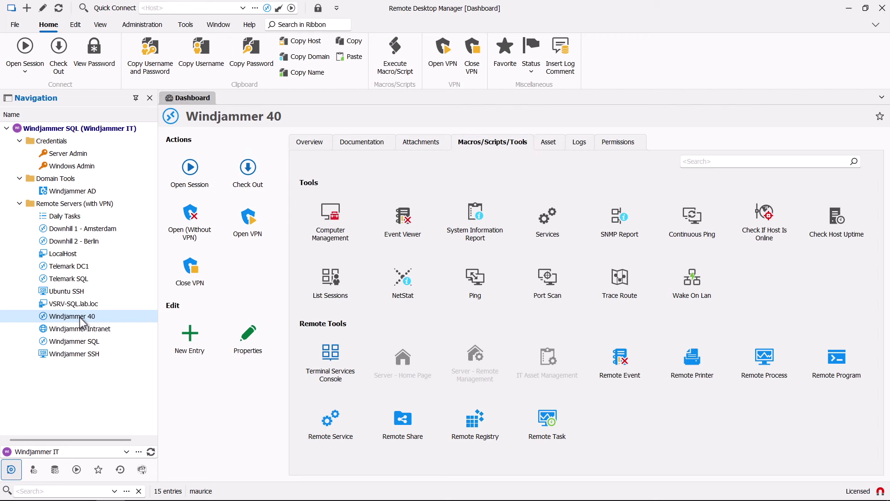
pyautogui.click(406, 281)
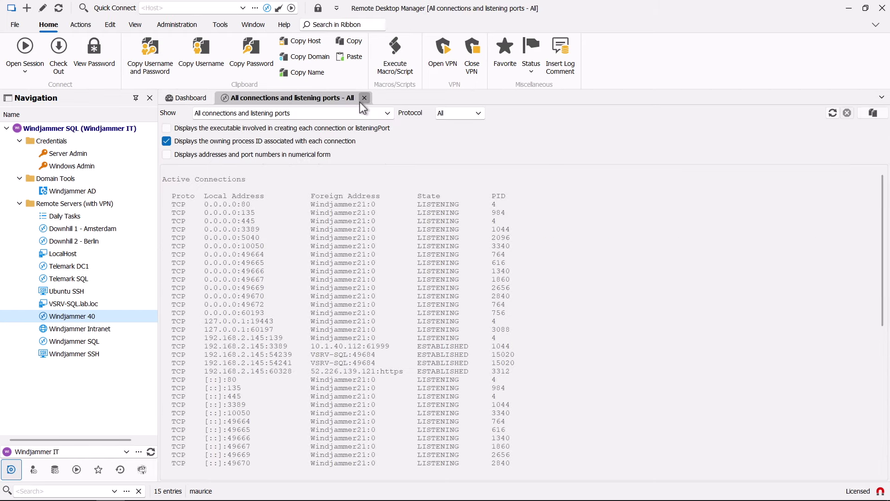
pyautogui.click(365, 98)
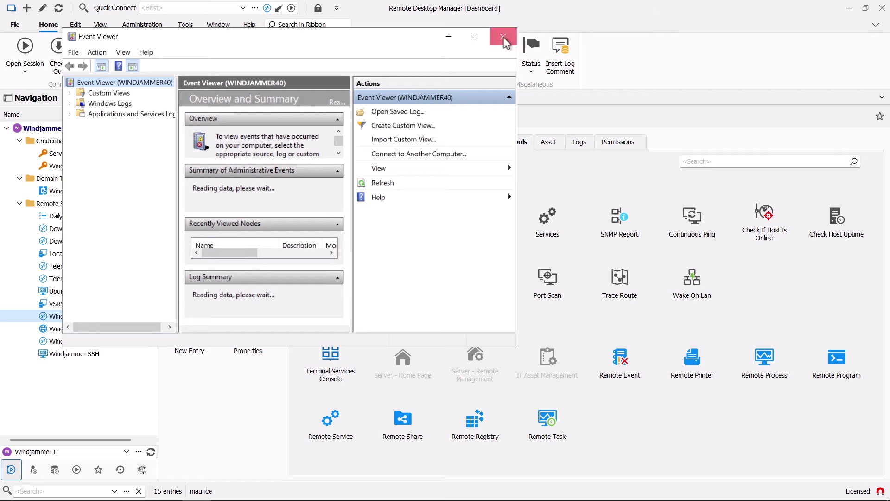
pyautogui.click(504, 41)
pyautogui.click(339, 203)
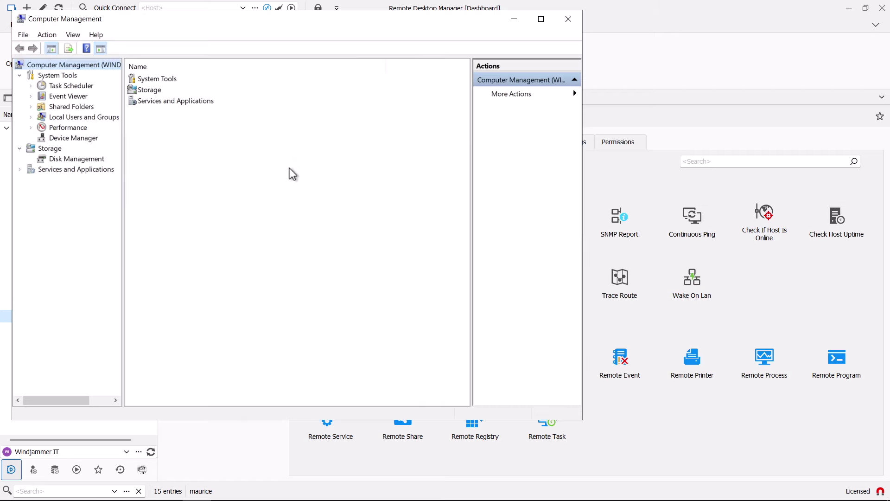
pyautogui.click(568, 19)
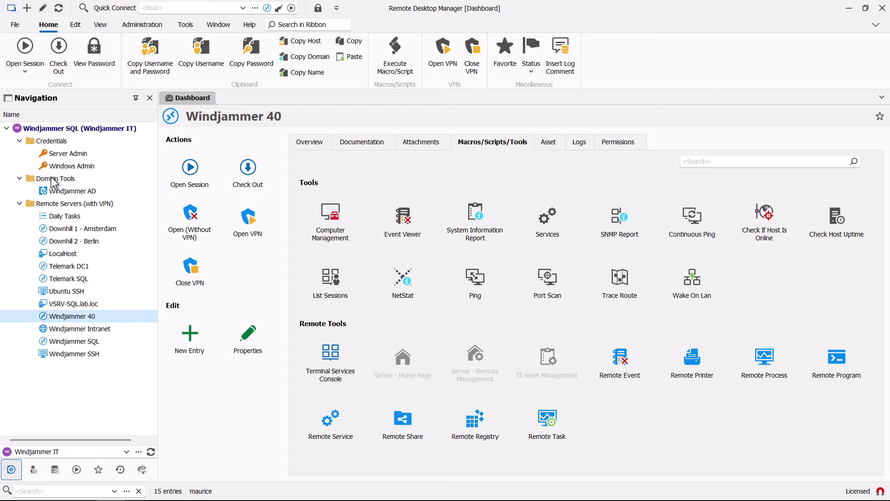
# - Add a new PowerShell Script (Remote) entry to the Domain Tools folder
pyautogui.click(55, 179)
pyautogui.click(189, 335)
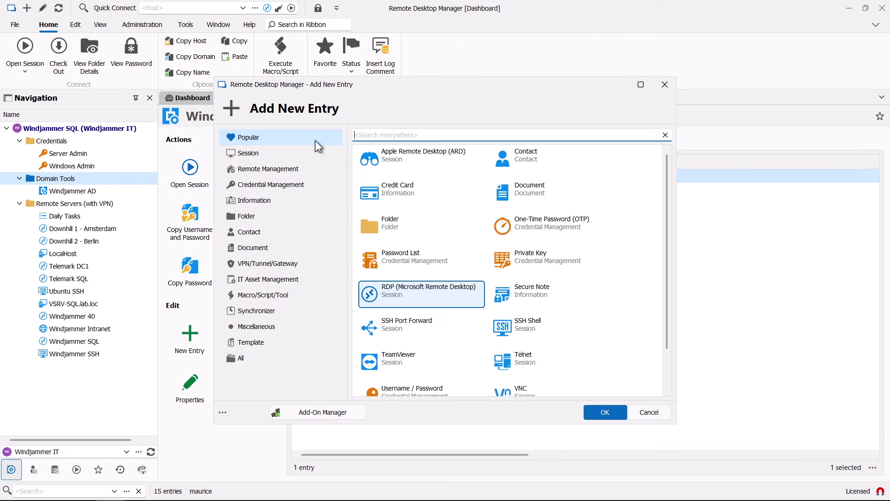
pyautogui.write('Power')
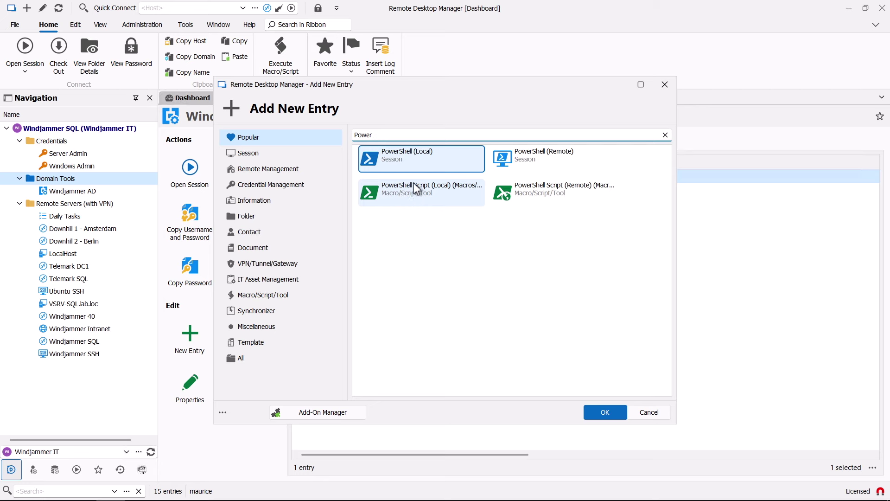
pyautogui.click(530, 190)
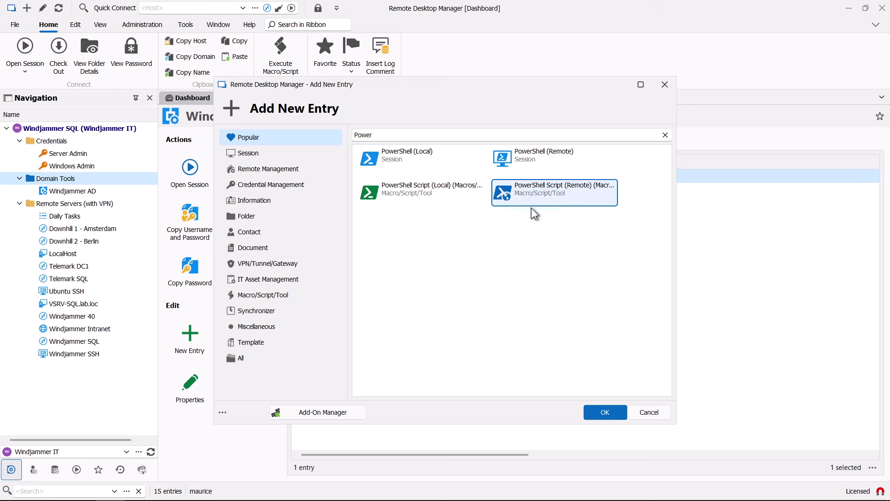
pyautogui.click(604, 410)
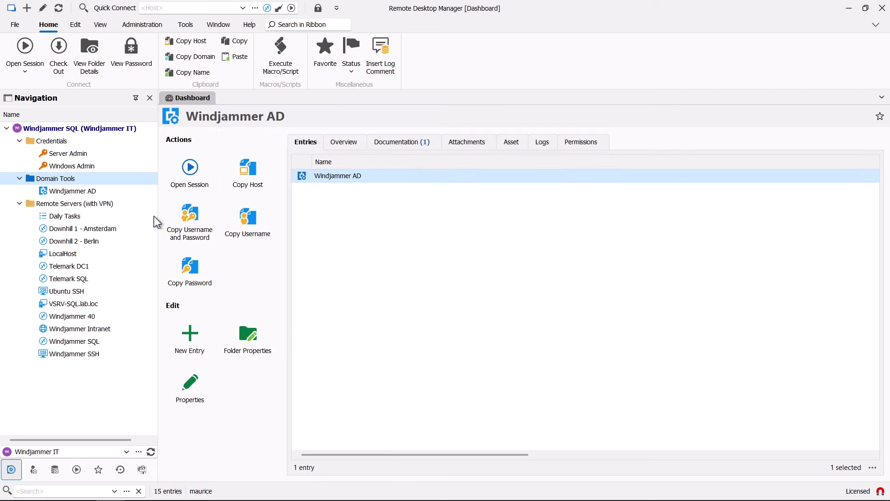
# - Name the entry Windows Update and set it to run an Embedded Script
pyautogui.write('Wi')
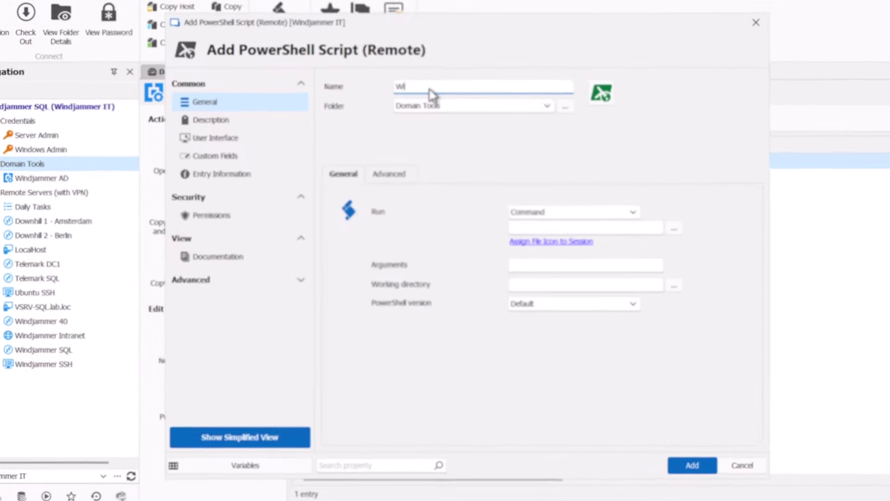
pyautogui.write('ndows Update')
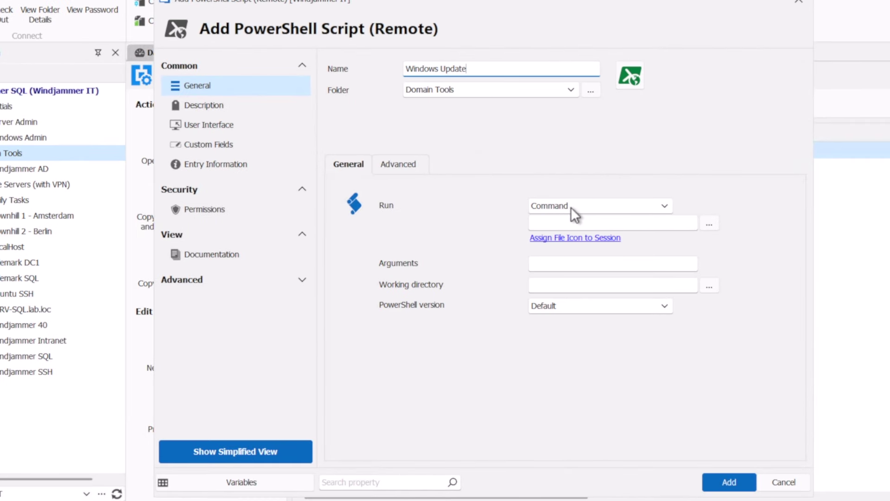
pyautogui.click(545, 223)
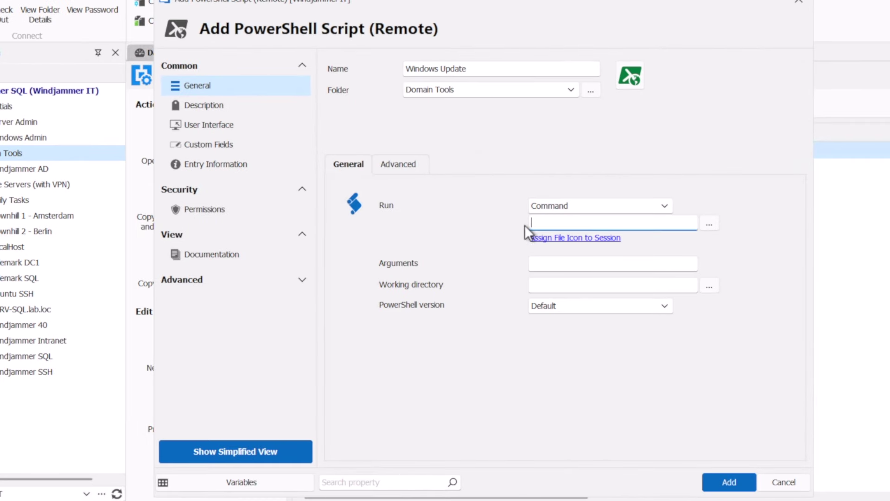
pyautogui.click(563, 205)
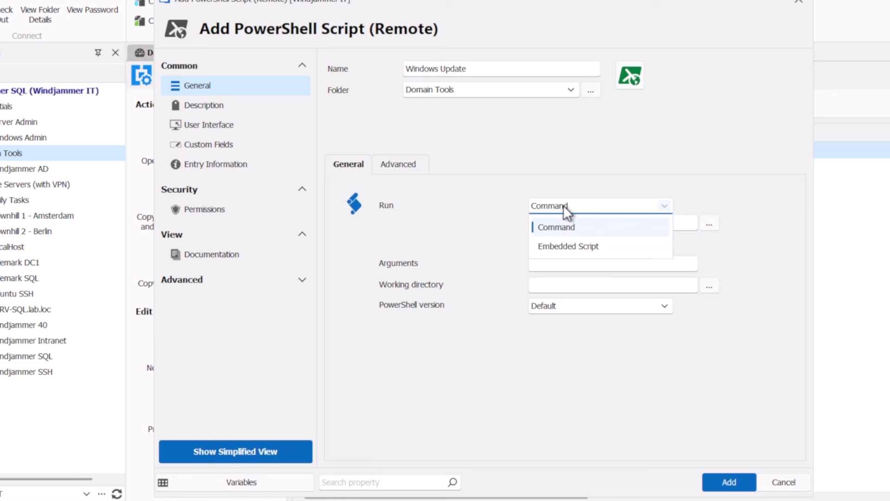
pyautogui.click(554, 246)
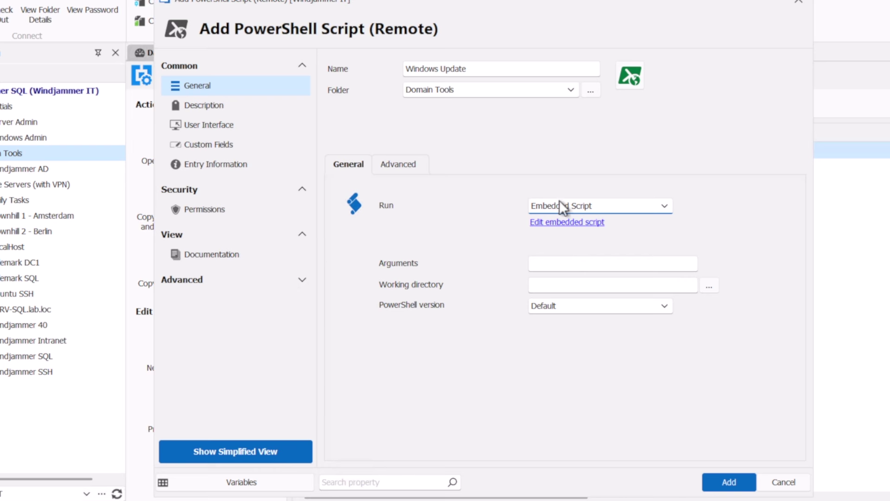
pyautogui.click(553, 222)
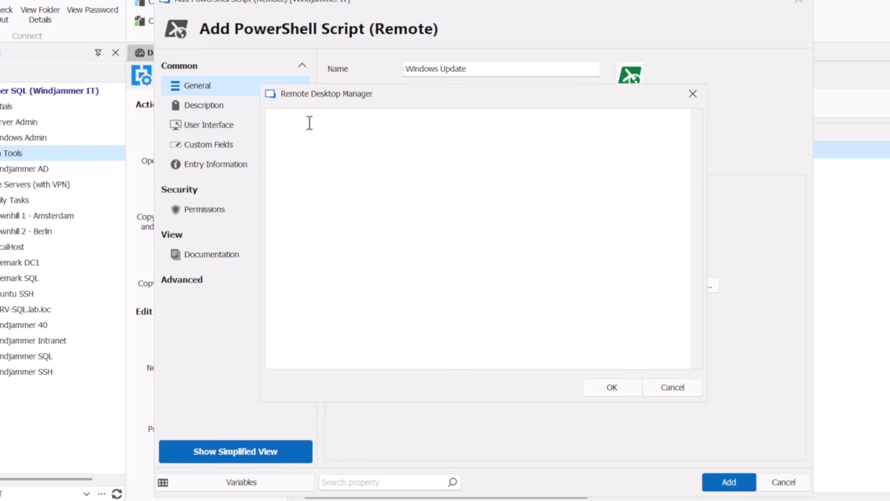
# - Paste the update script, enable session credentials and embedded/tabbed opening, and save the entry
pyautogui.hotkey('ctrl', 'v')
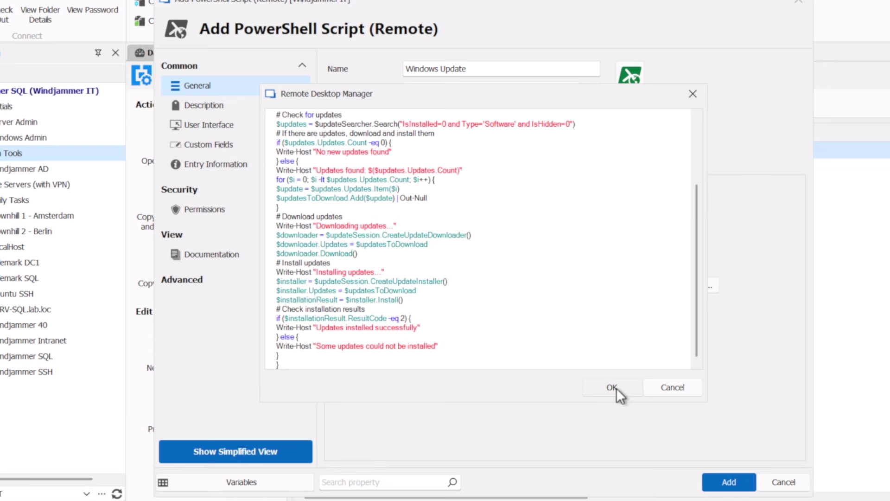
pyautogui.click(616, 388)
pyautogui.click(402, 175)
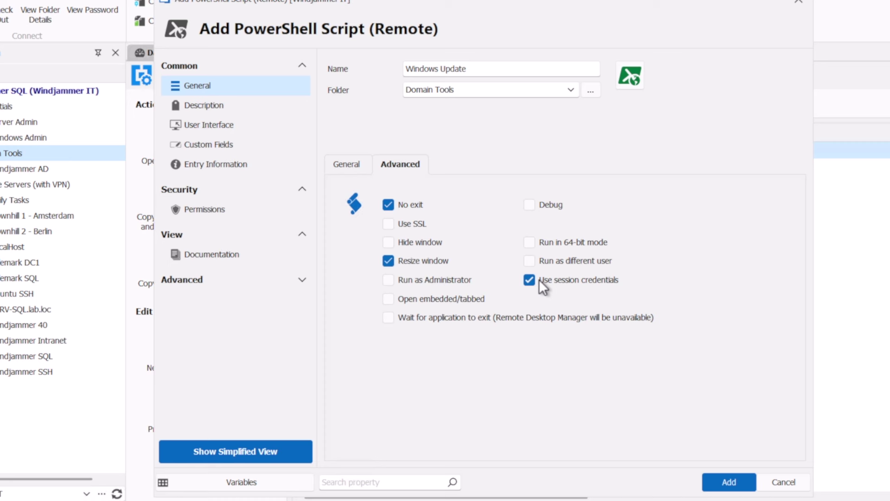
pyautogui.click(390, 299)
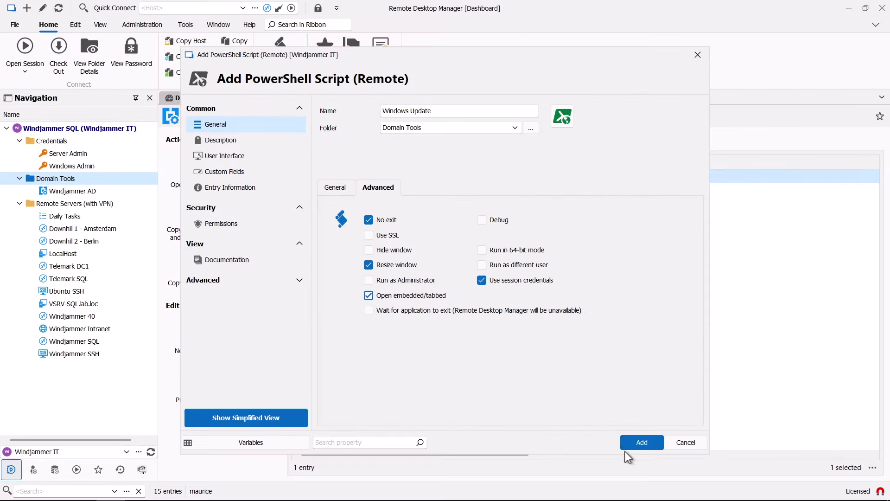
pyautogui.click(642, 442)
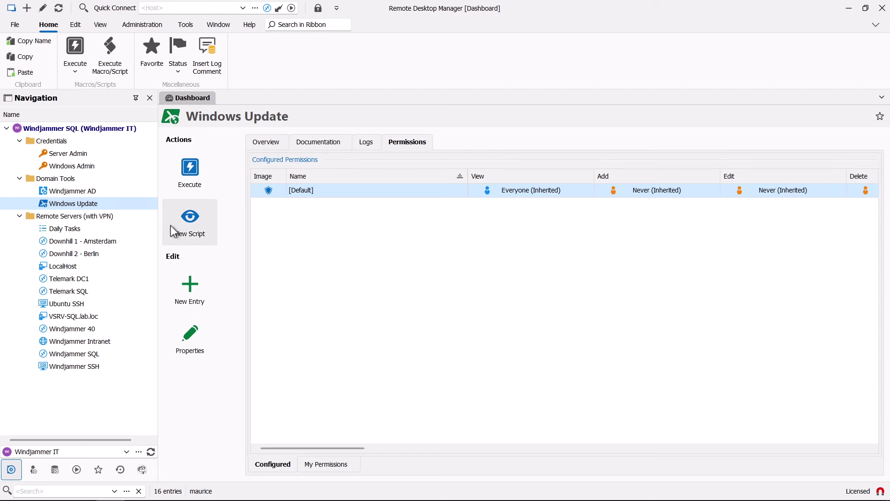
# - Run the Windows Update script on Windjammer 40 from its Macros/Scripts/Tools tab
pyautogui.click(65, 327)
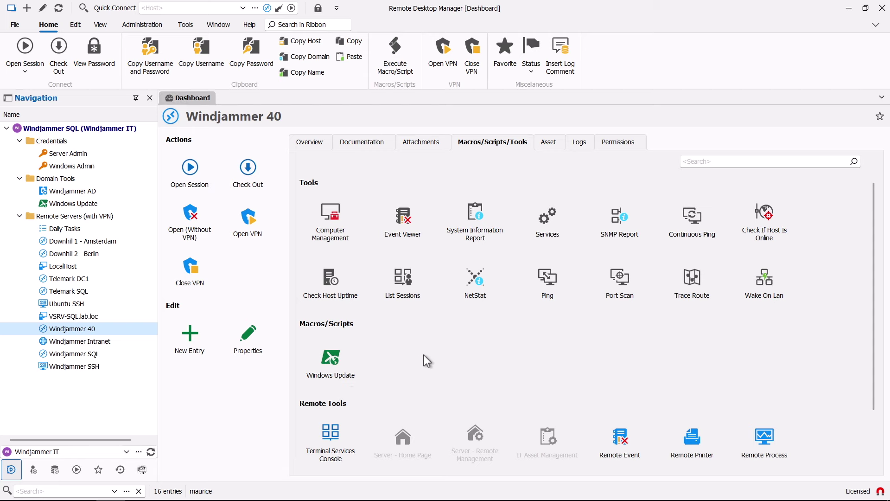
pyautogui.click(329, 362)
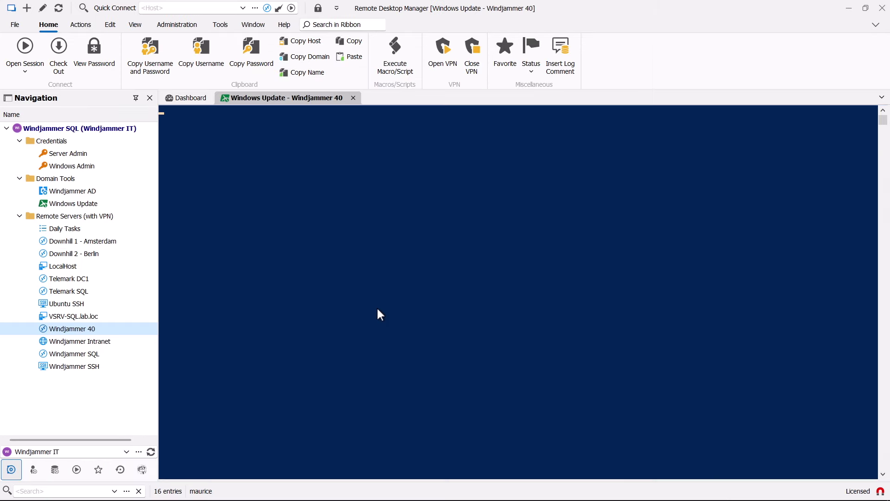